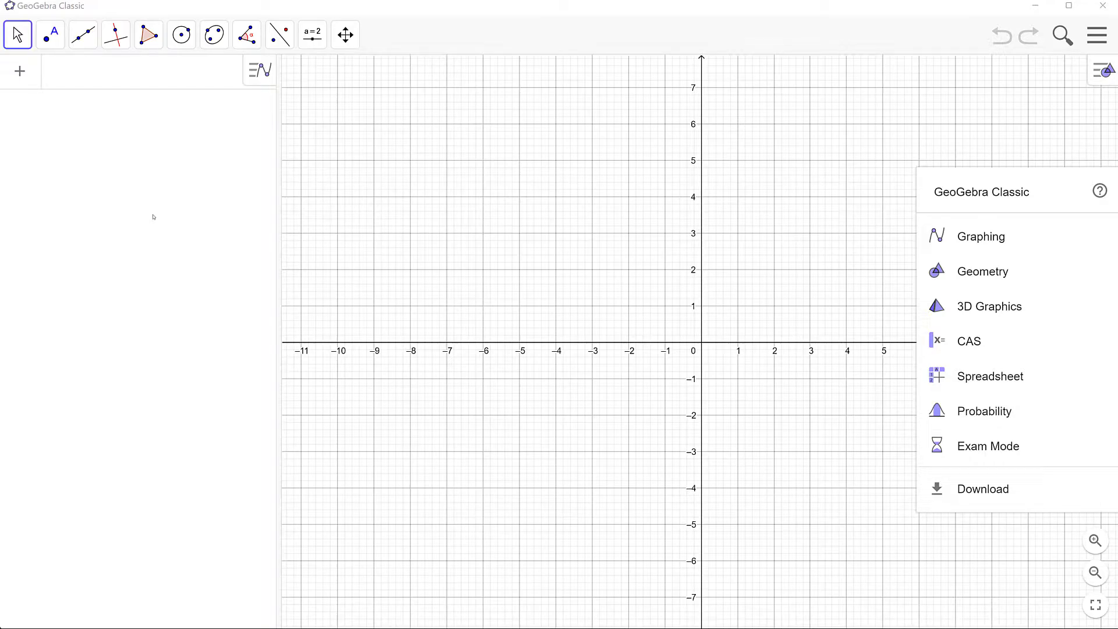
- Define the function f(x) = 1/2 x^2
left_click(135, 83)
type("f(x) = 1/2")
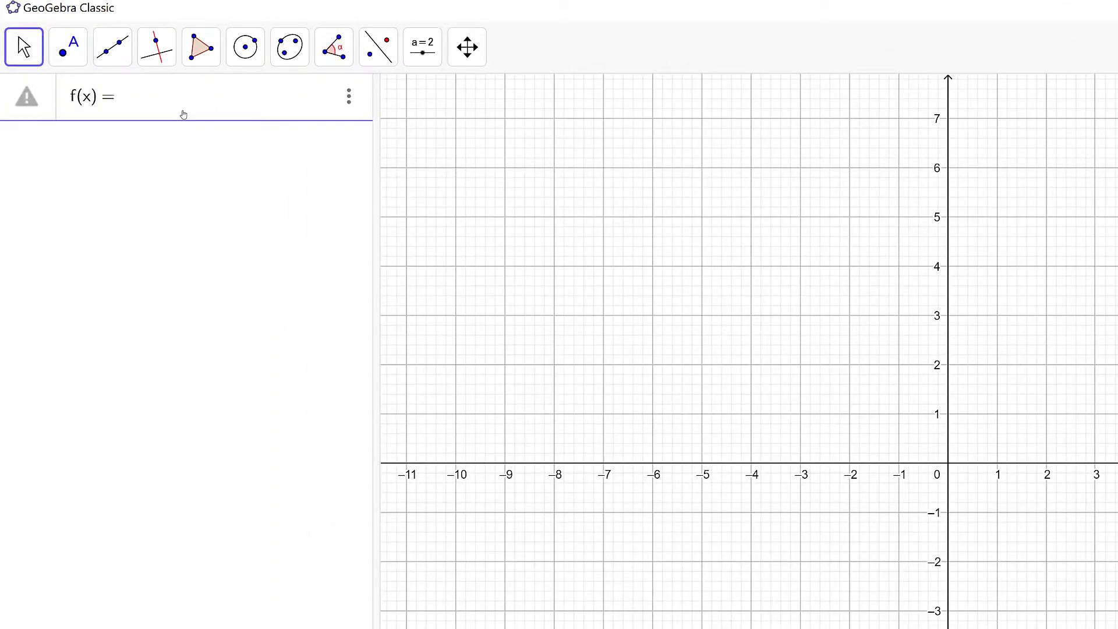
key("Right")
type("x^2")
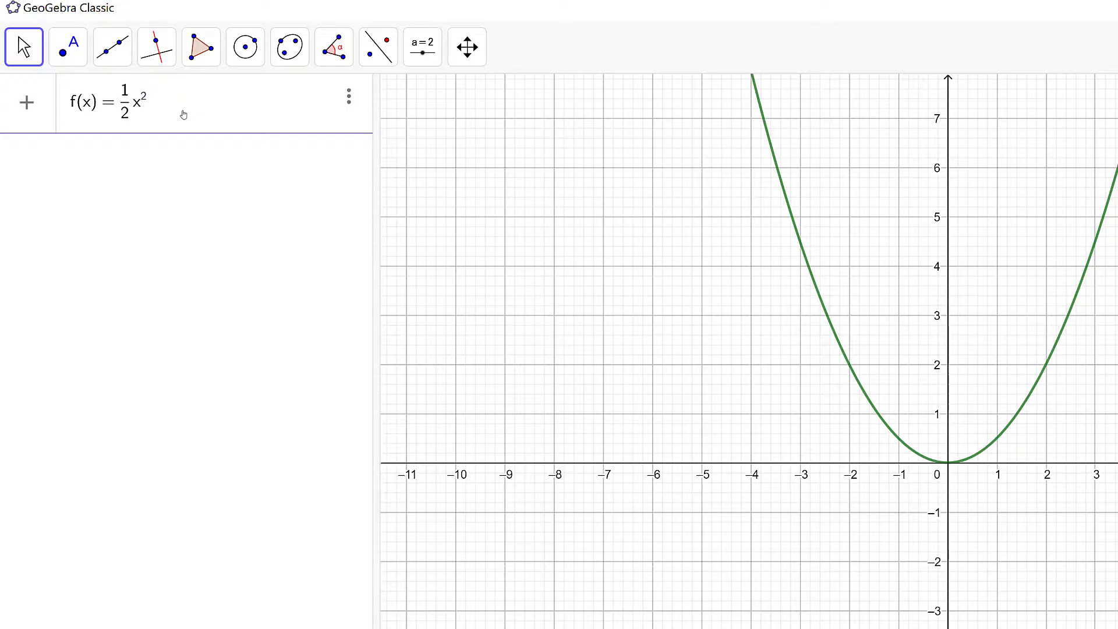
key("Return")
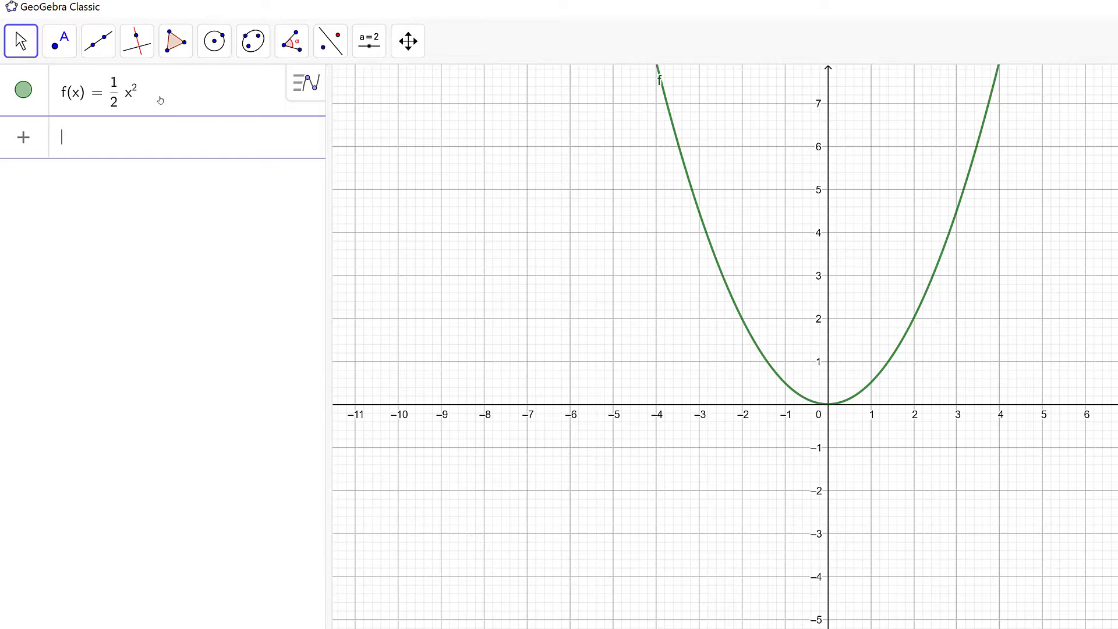
- Insert the two-expression Curve command with start and end values, and enter t as its first expression
type("Curve")
key("Right")
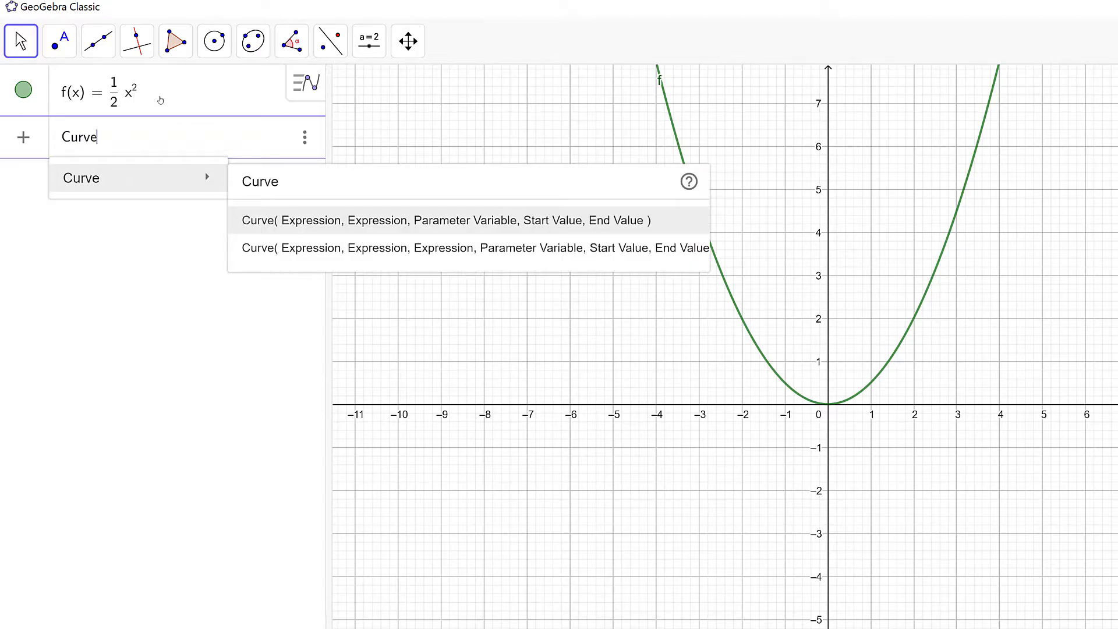
key("Return")
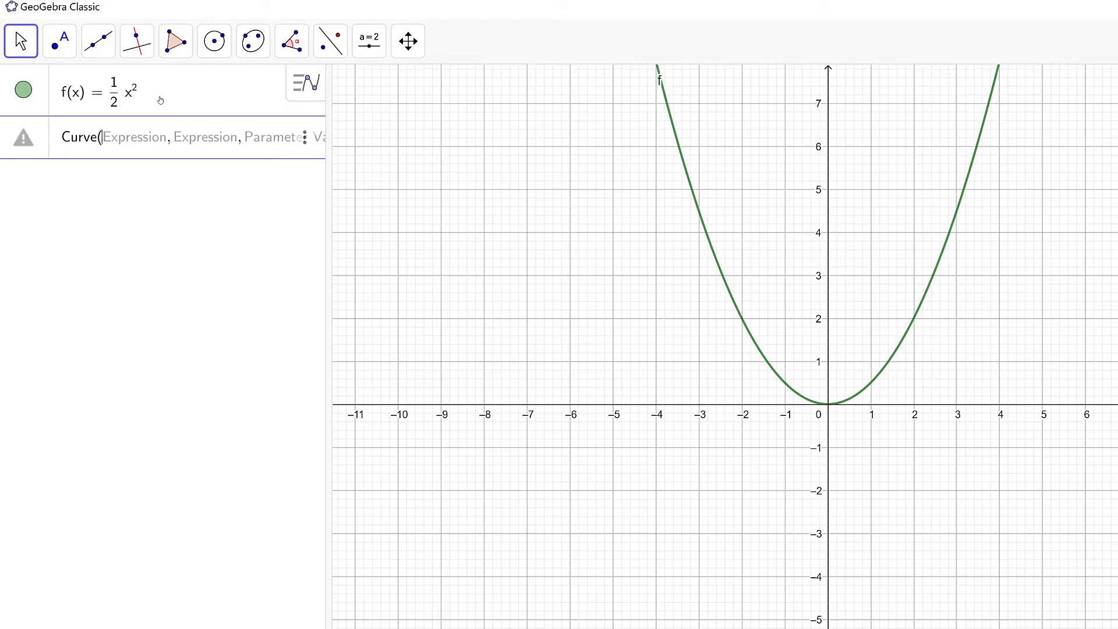
type("t, ")
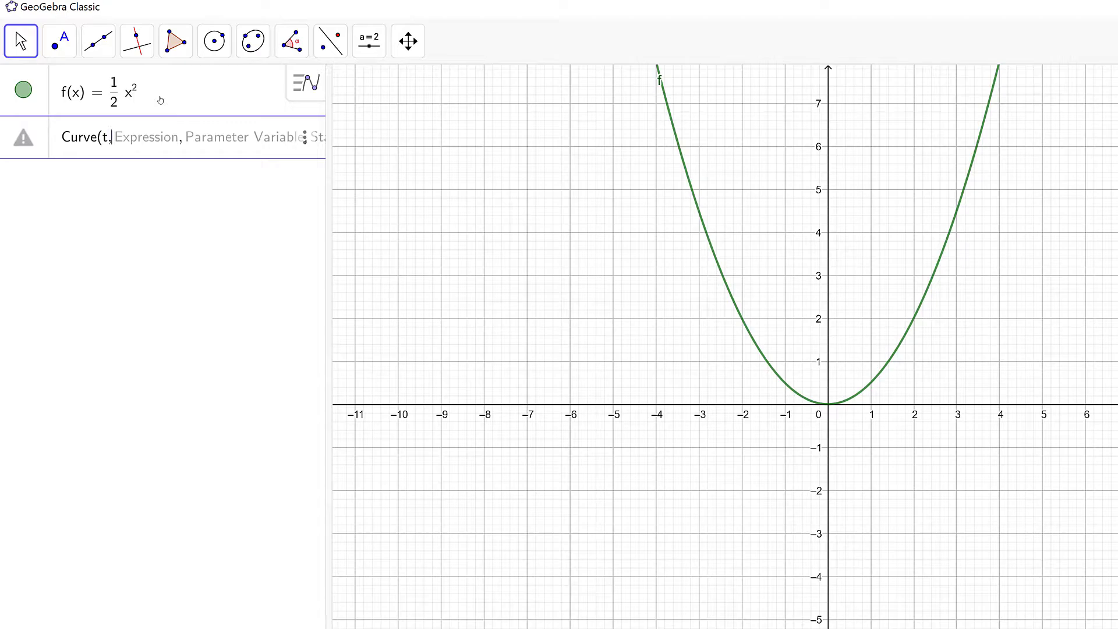
type("1/2,")
key("Right")
type("t^2")
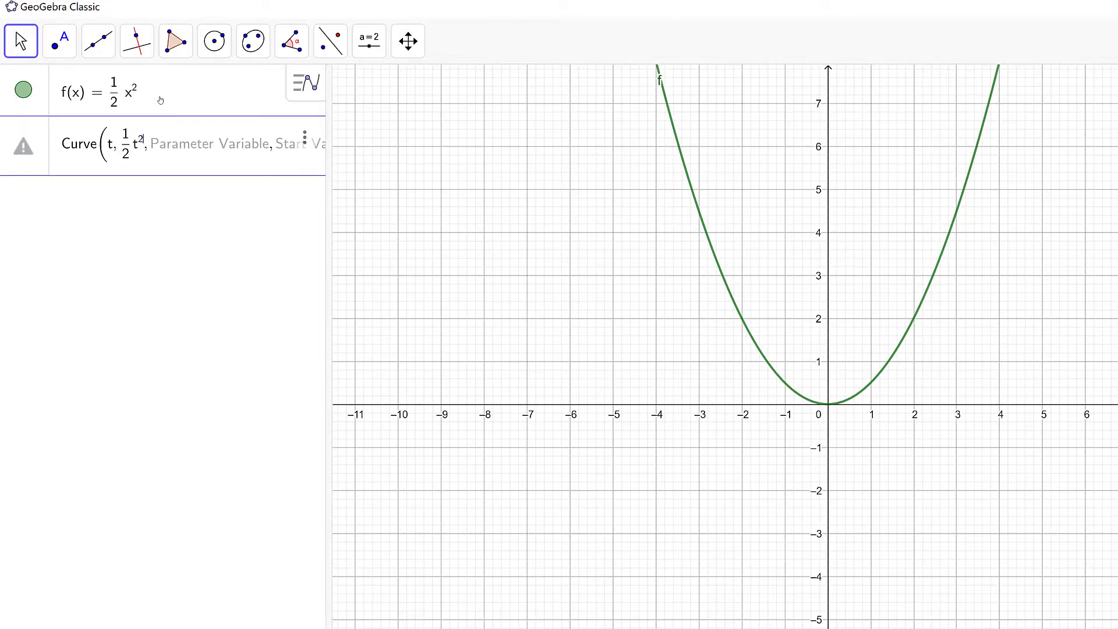
key("BackSpace")
key("BackSpace")
key("BackSpace")
key("BackSpace")
key("BackSpace")
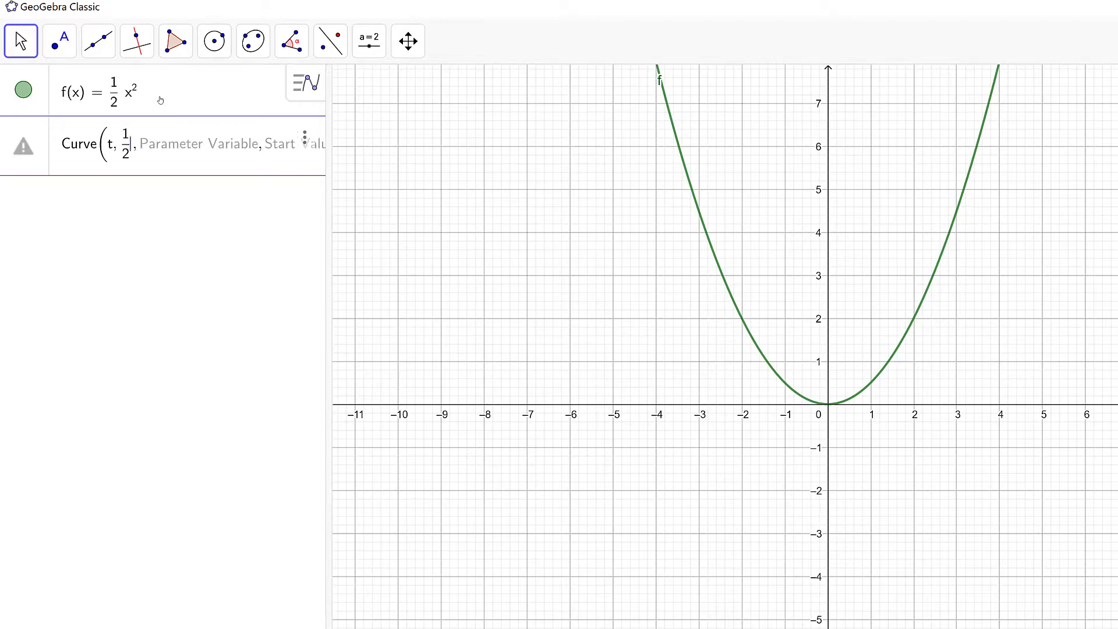
key("BackSpace")
- Complete the curve with f(t) as second expression and parameter t from -5 to 5, and hide the graph of f
type("f(t)")
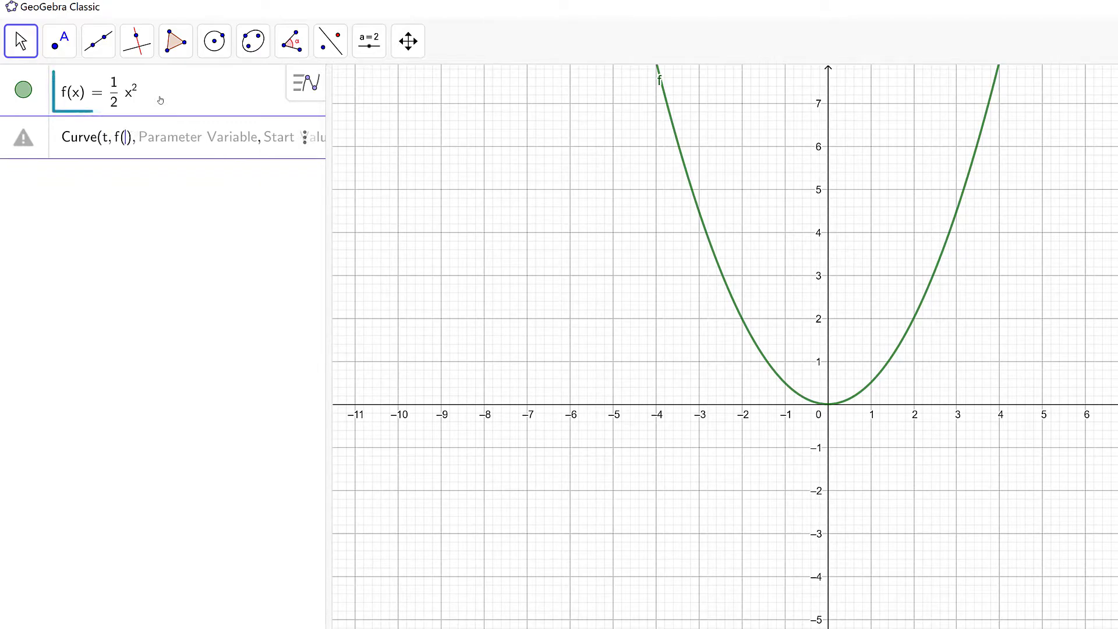
type(",")
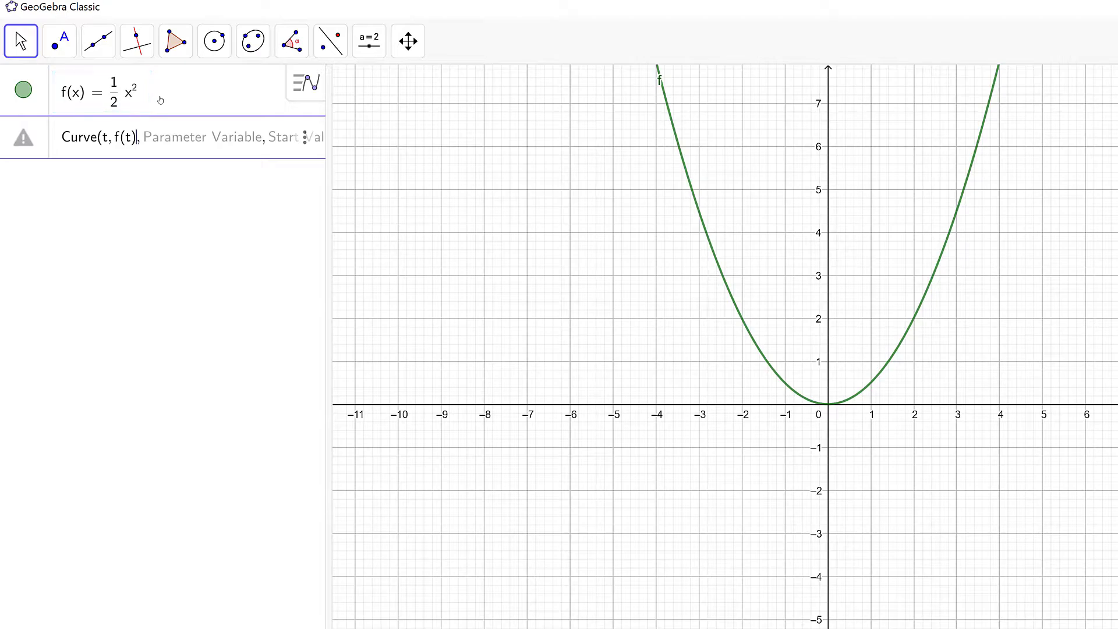
type("t")
type("-5,5")
key("Return")
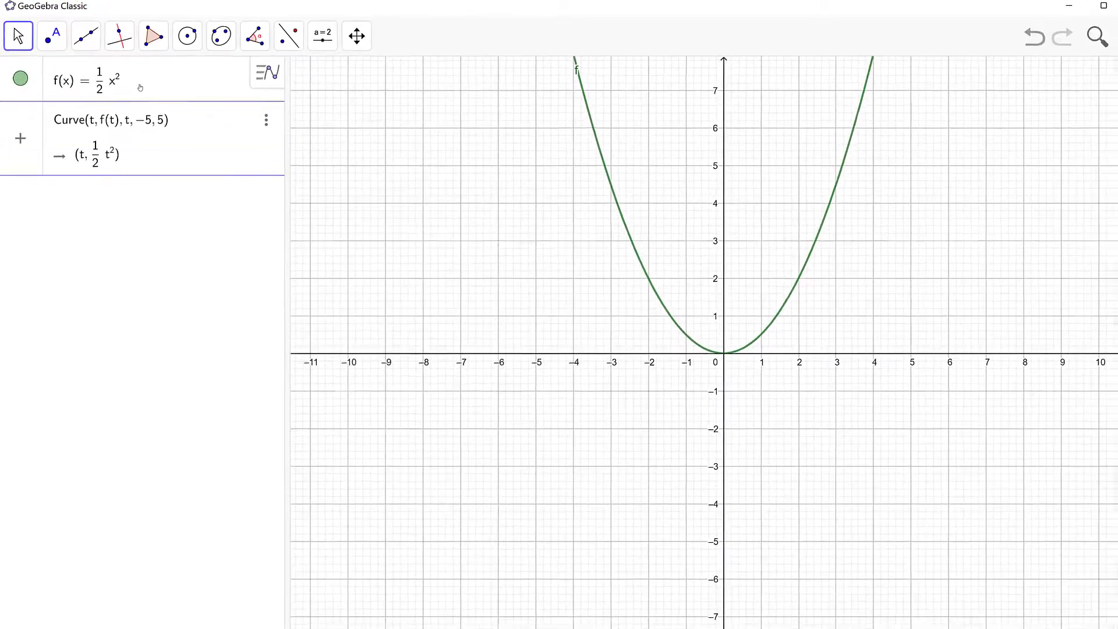
left_click_drag(746, 207, 747, 402)
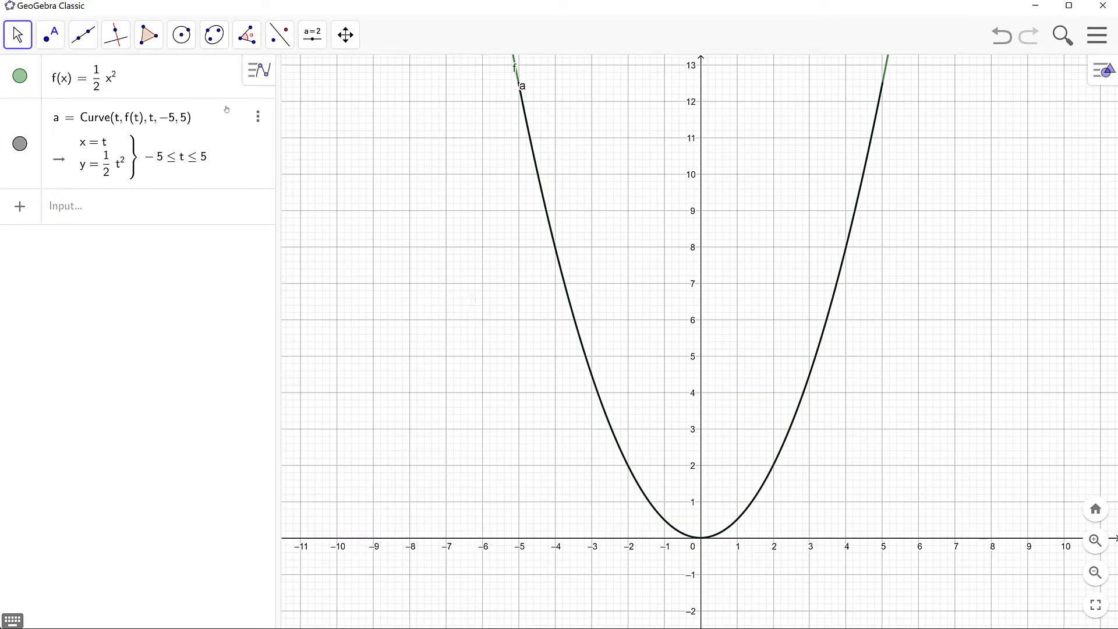
left_click(21, 77)
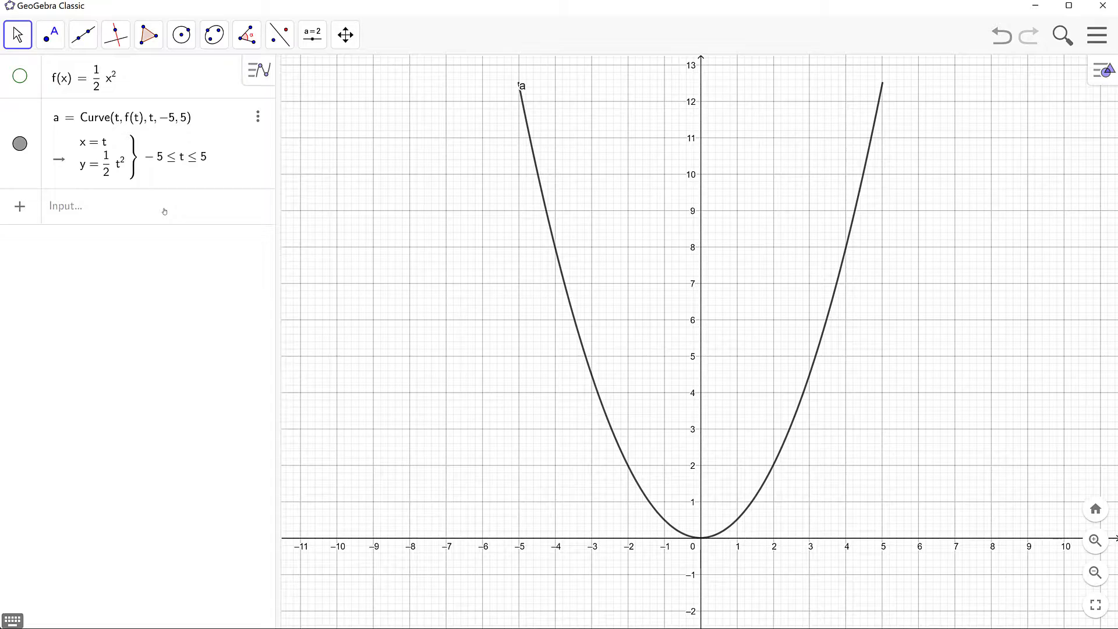
- Create a list of numbers from -5 to 5 in increments of 0.5 with the Sequence command
left_click_drag(277, 320, 344, 323)
left_click(261, 219)
type("S")
type("euq")
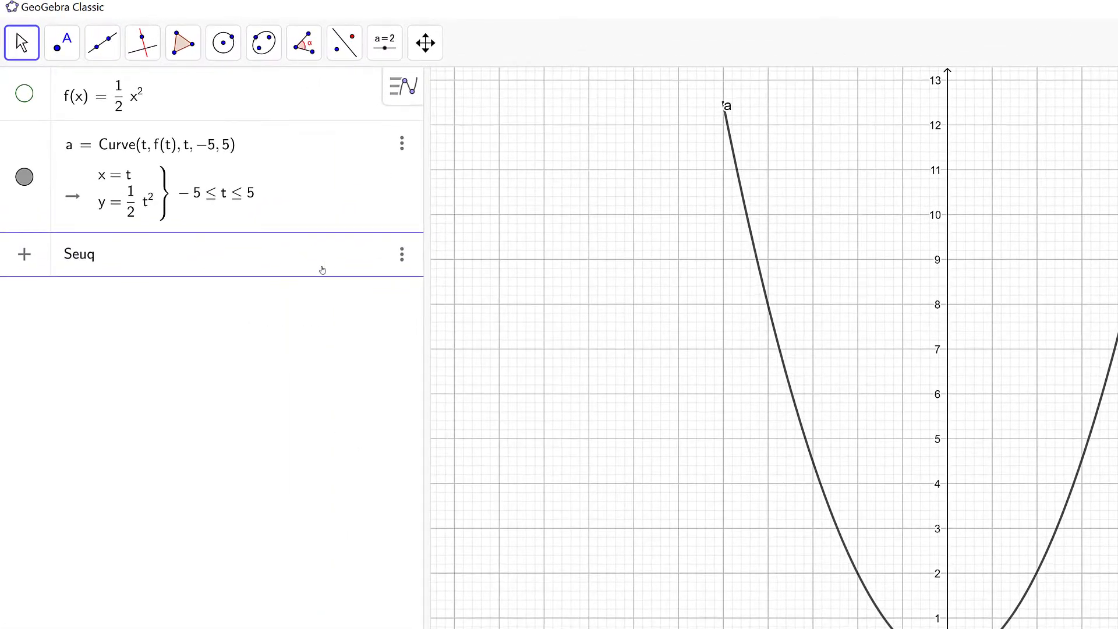
key("BackSpace")
key("BackSpace")
type("que")
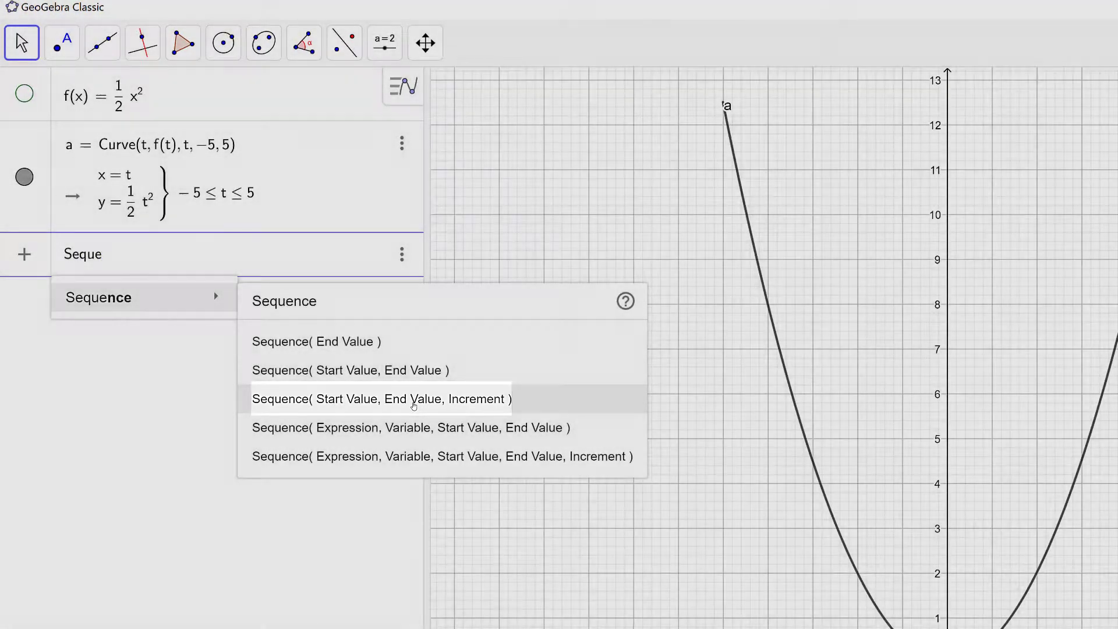
left_click(414, 406)
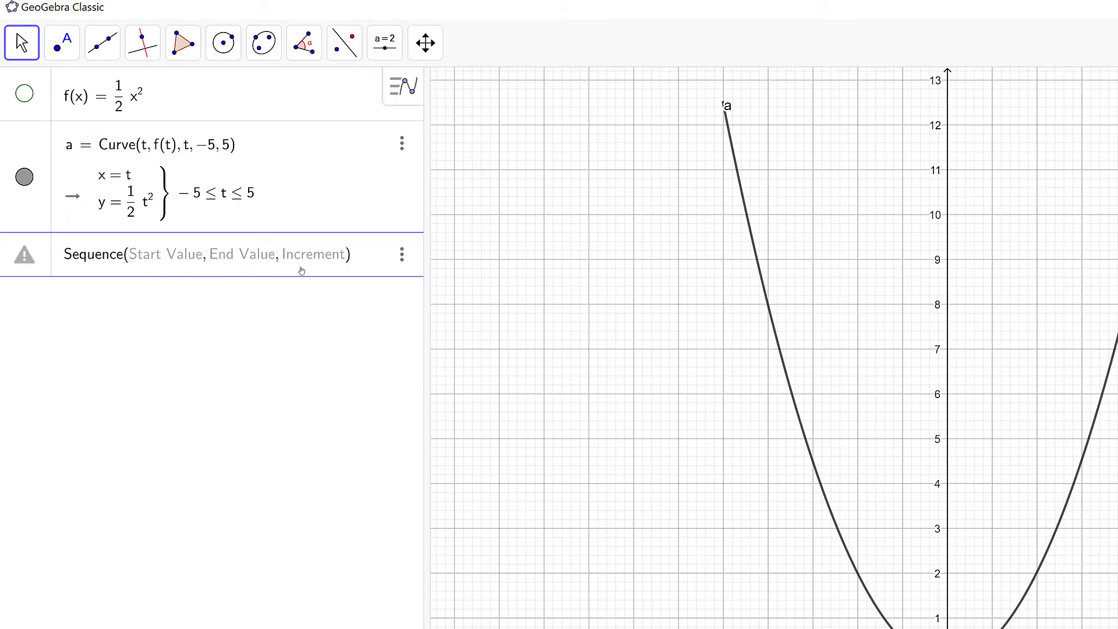
type("-5,5")
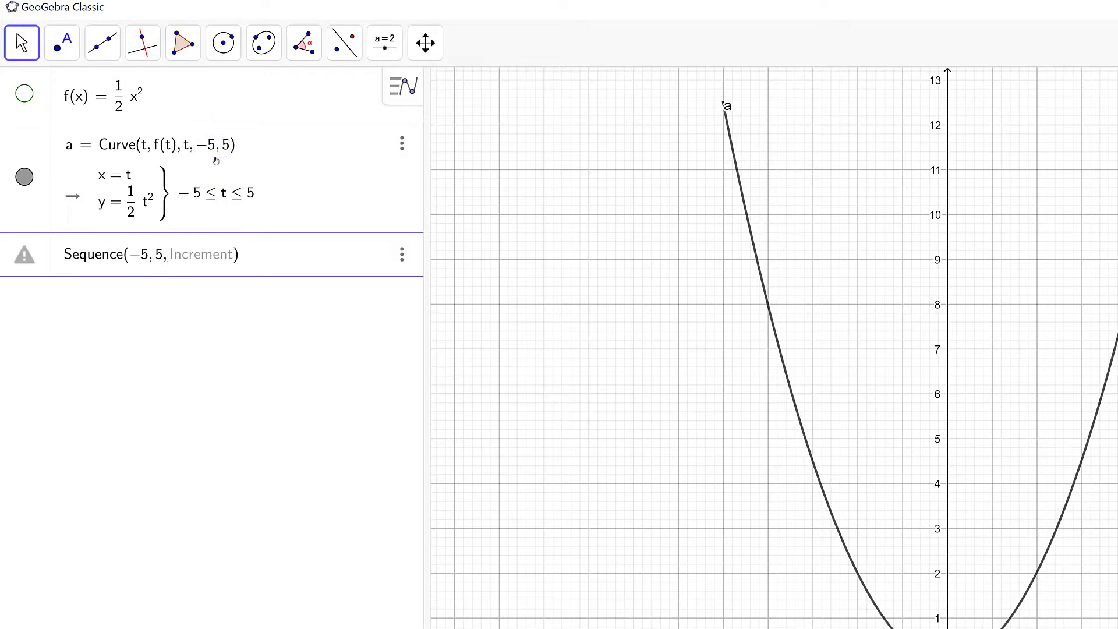
type(",0.5")
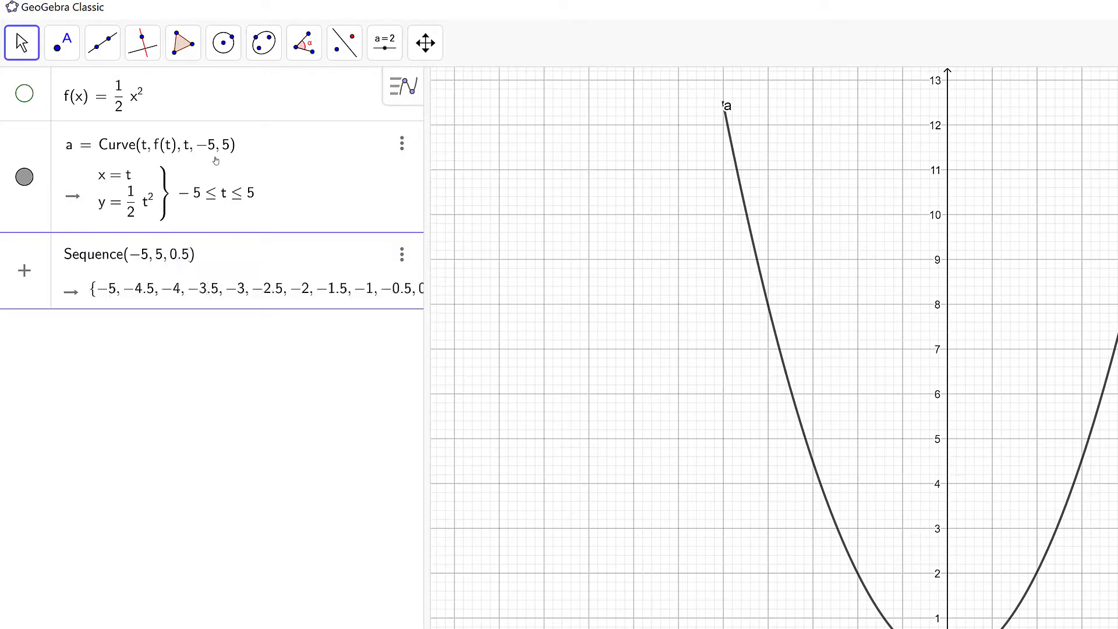
key("Return")
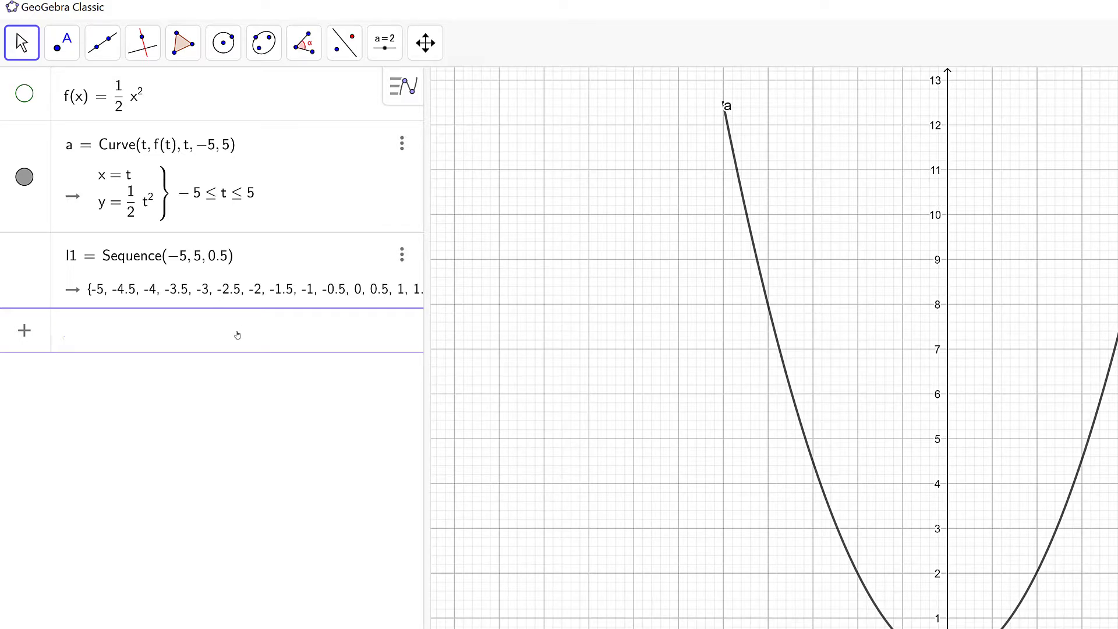
- Rename the sequence list as tVals
left_click(83, 265)
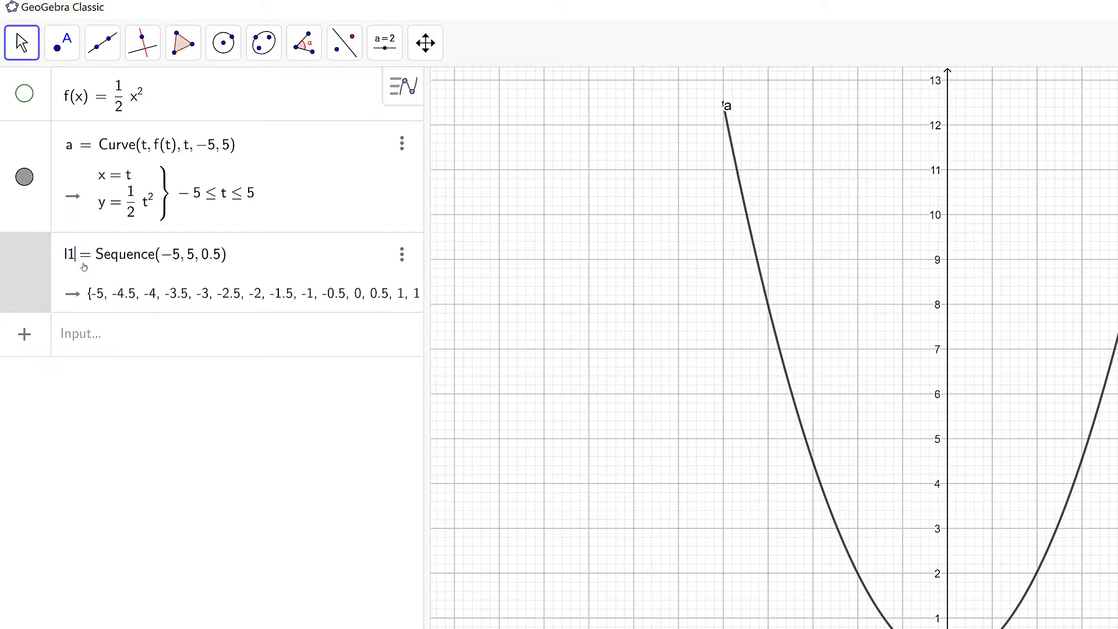
key("BackSpace")
key("BackSpace")
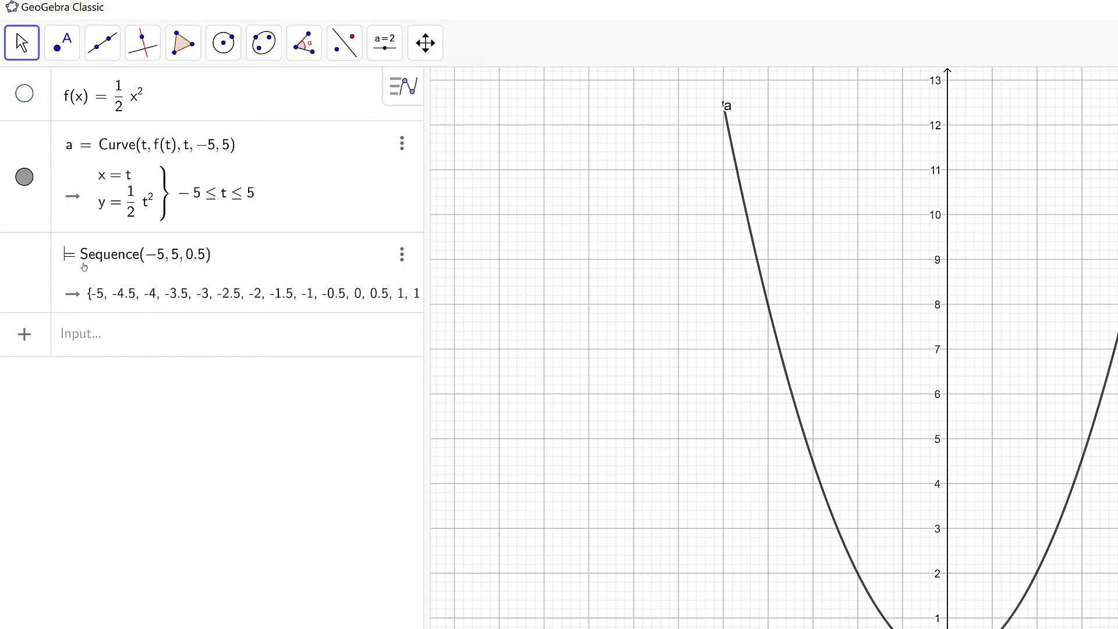
type("tVals")
key("Return")
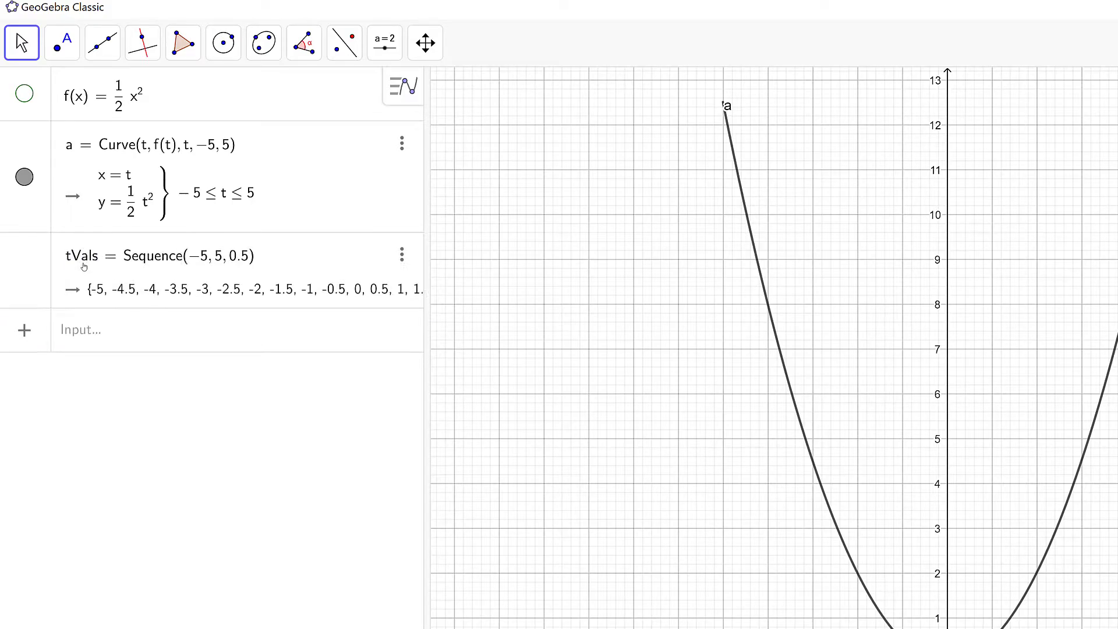
- Extract the second and fifth entries of the list with tVals(2) and tVals(5)
left_click(153, 332)
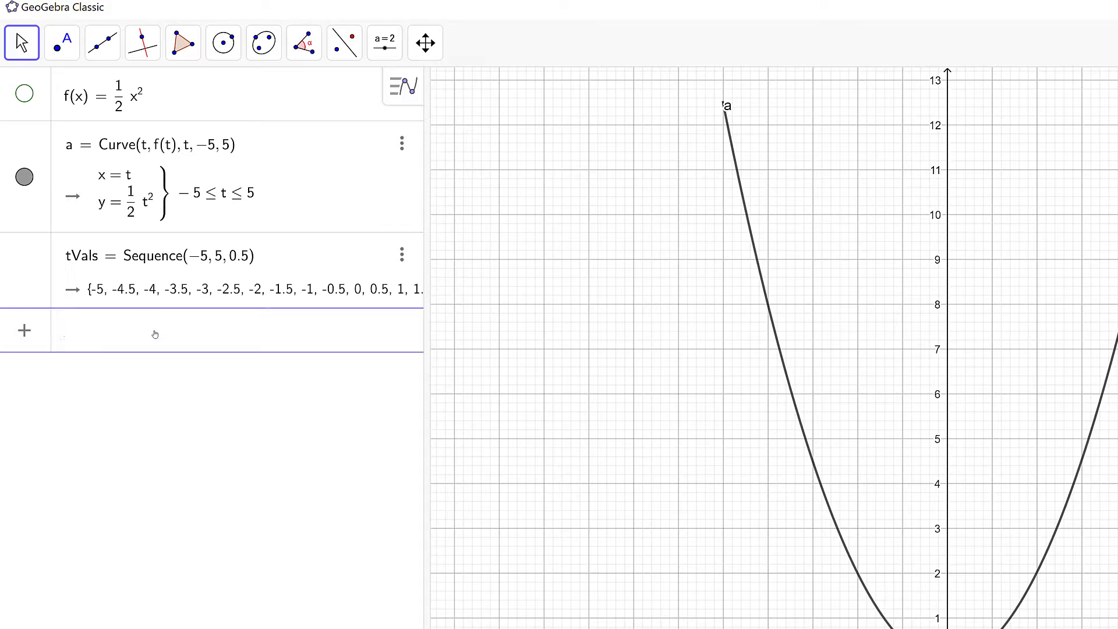
type("tVals(")
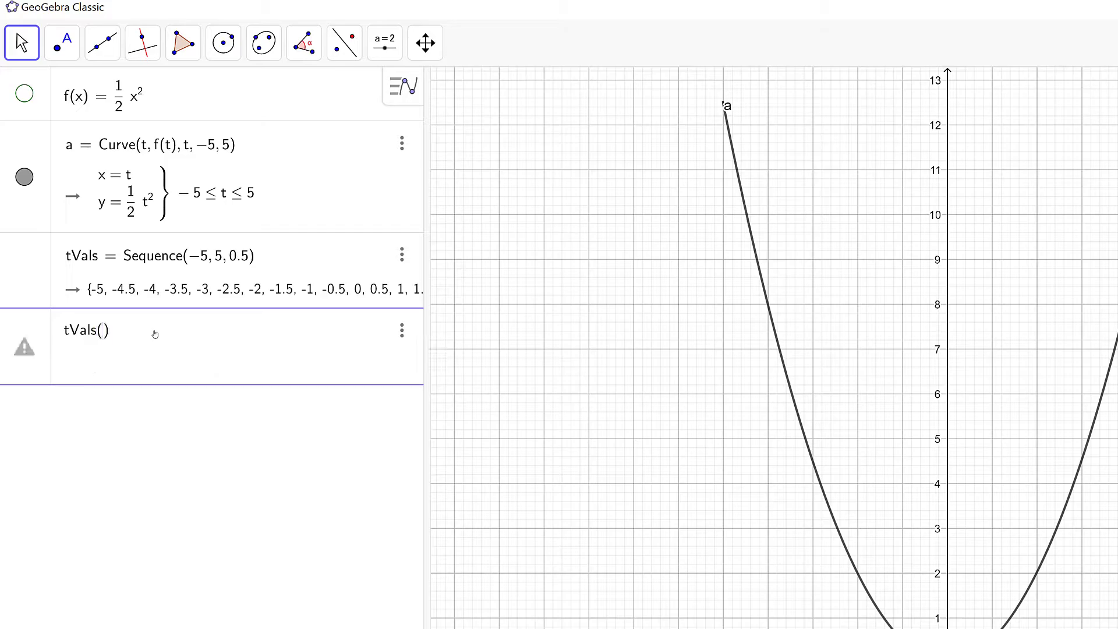
type("2")
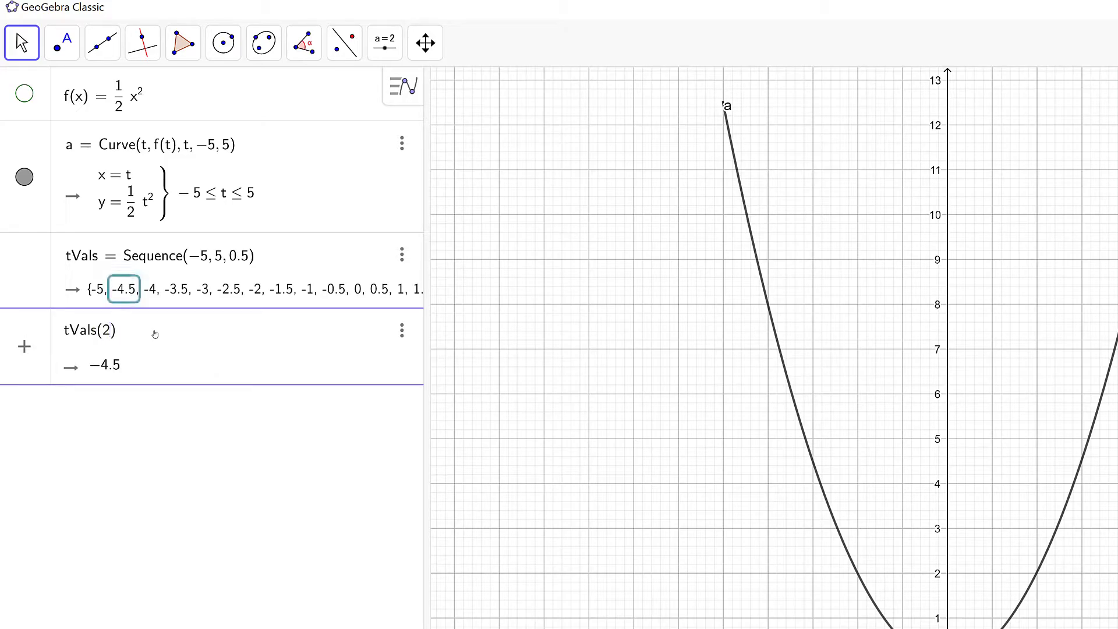
key("Return")
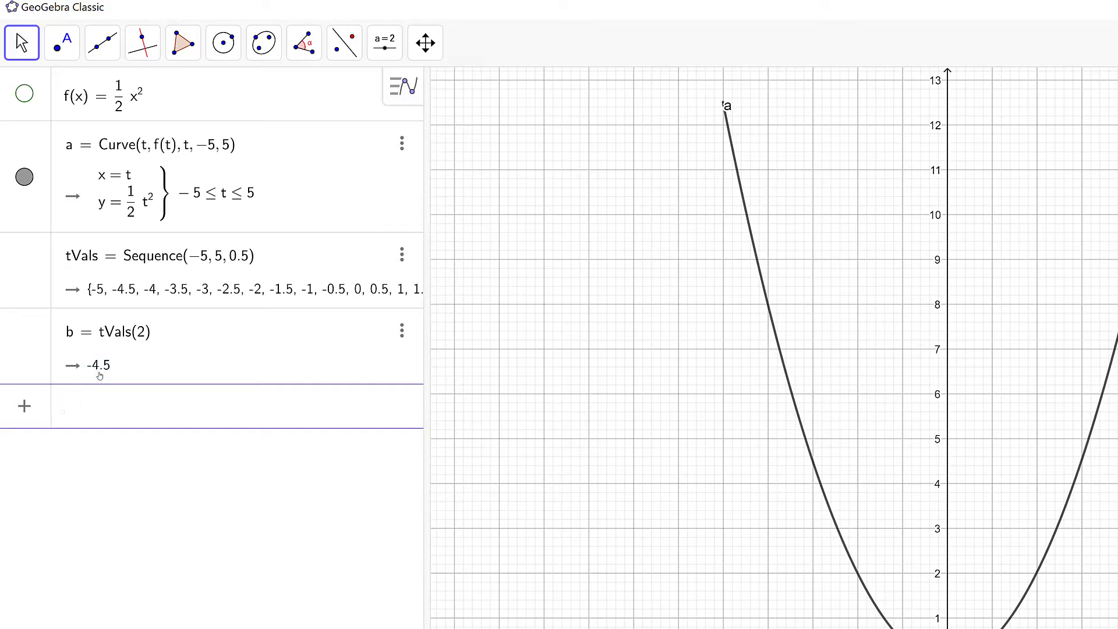
type("tVals(5")
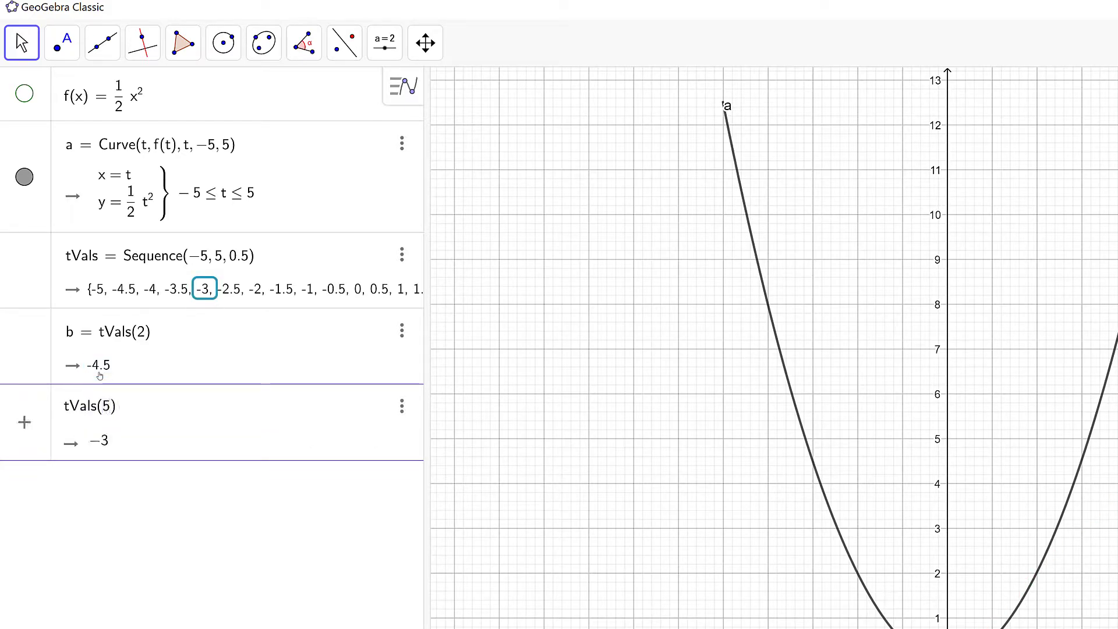
key("Return")
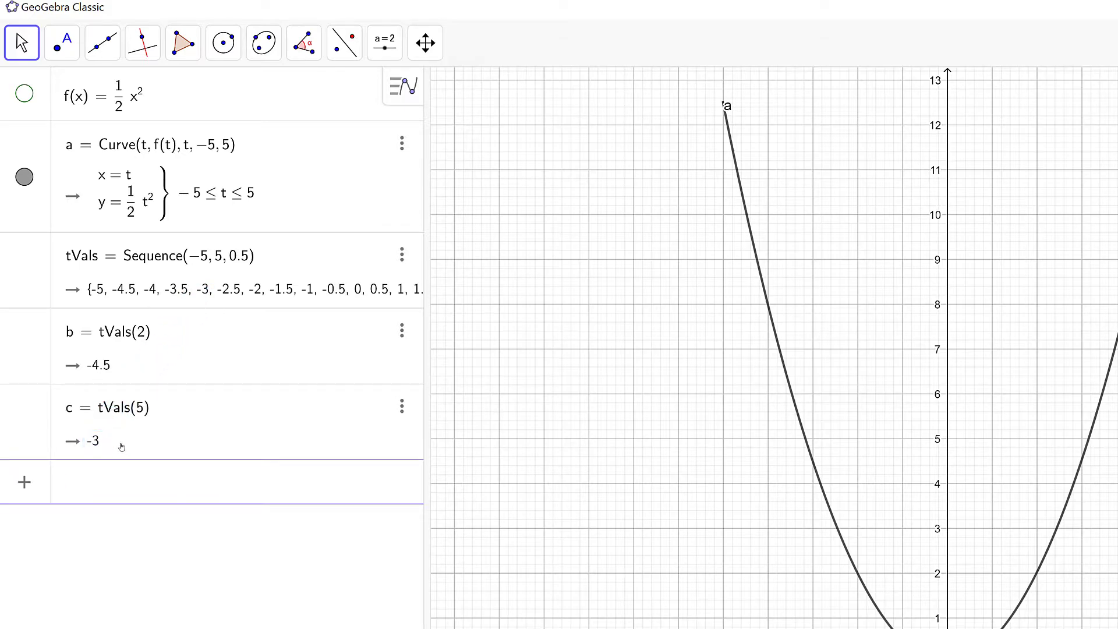
- Extract the fifth entry of tVals with the Element command, as Element(tVals, 5)
type("Eleme")
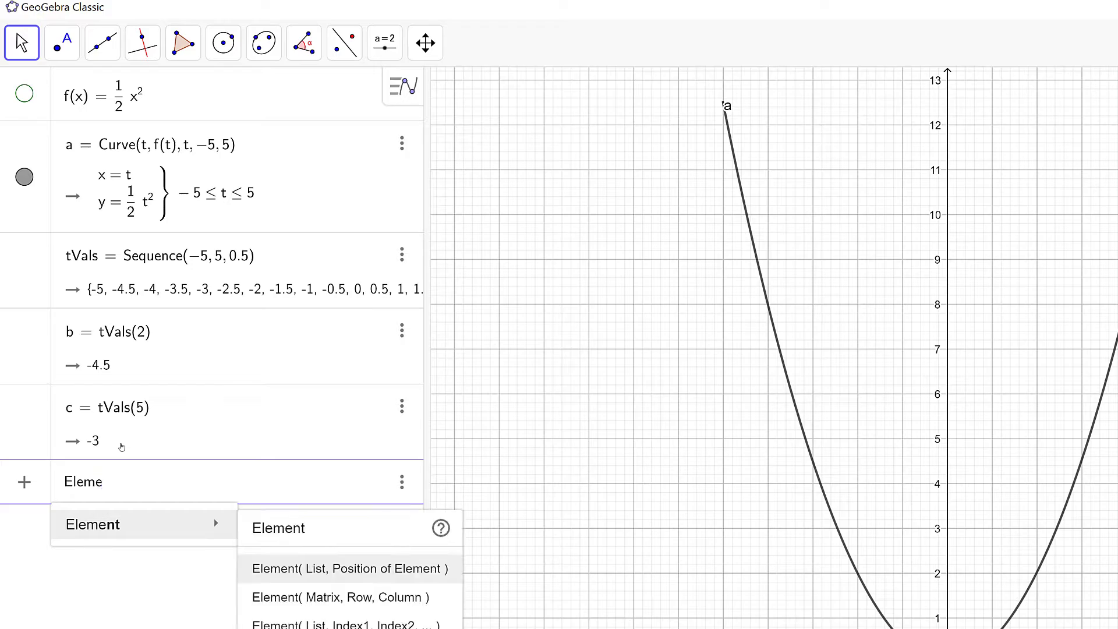
key("Return")
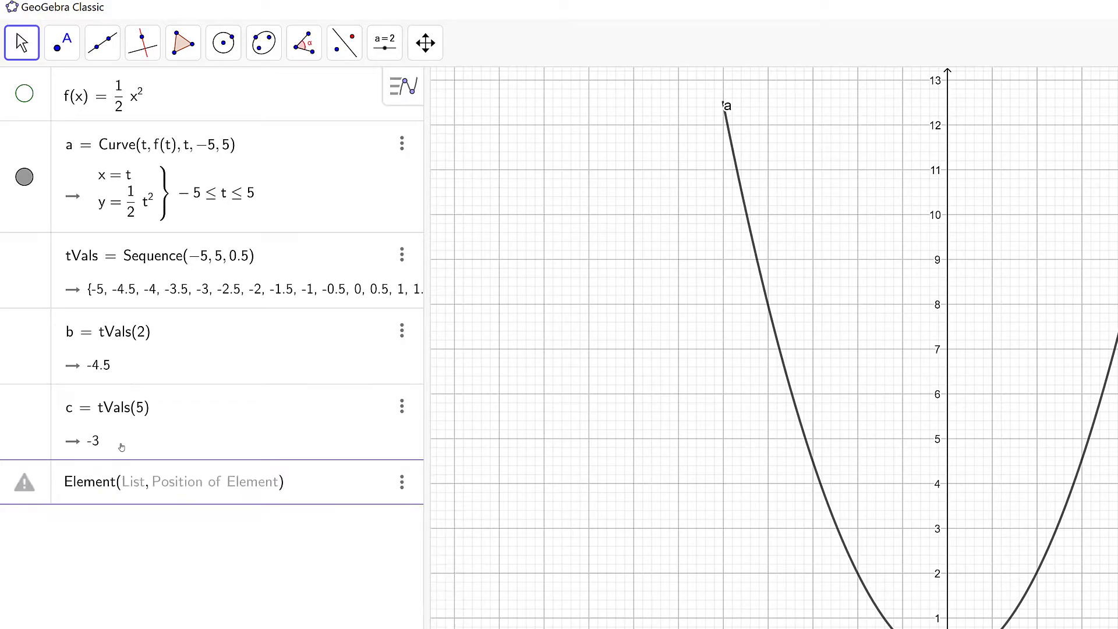
type("tVal")
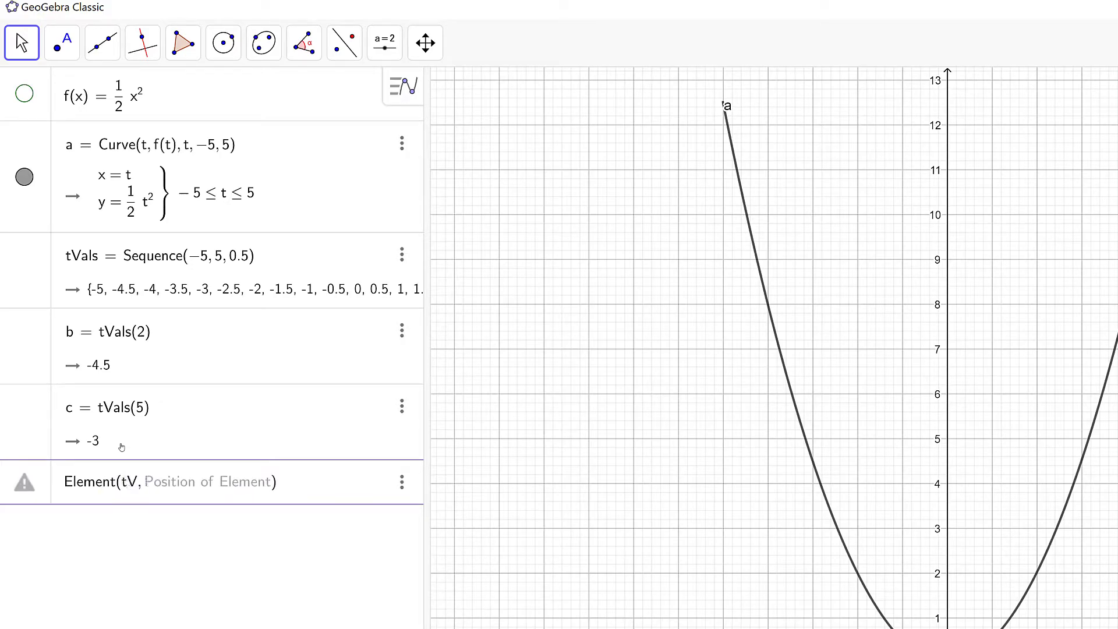
key("BackSpace")
key("BackSpace")
type("als, ")
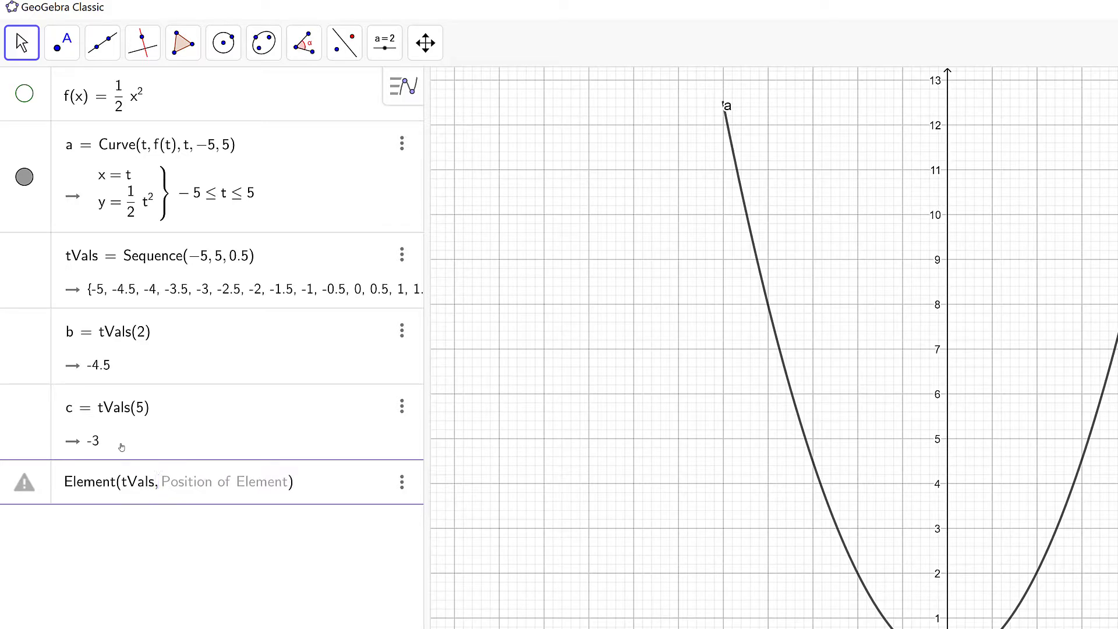
type("5")
key("Return")
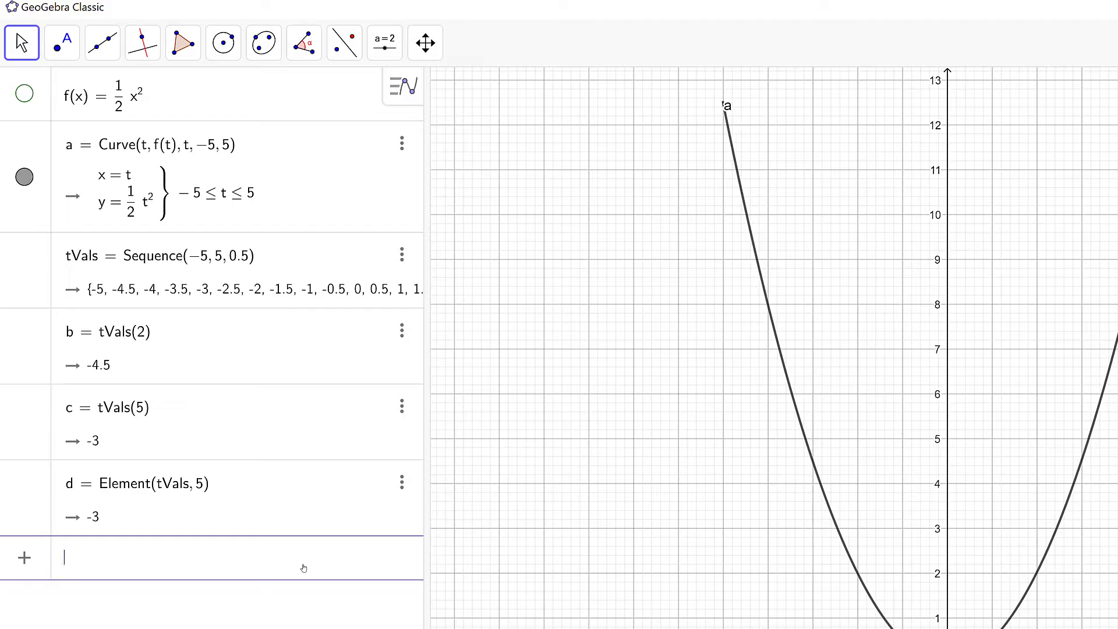
- Compute the number of entries in tVals with the Length command, as Length(tVals)
type("Len")
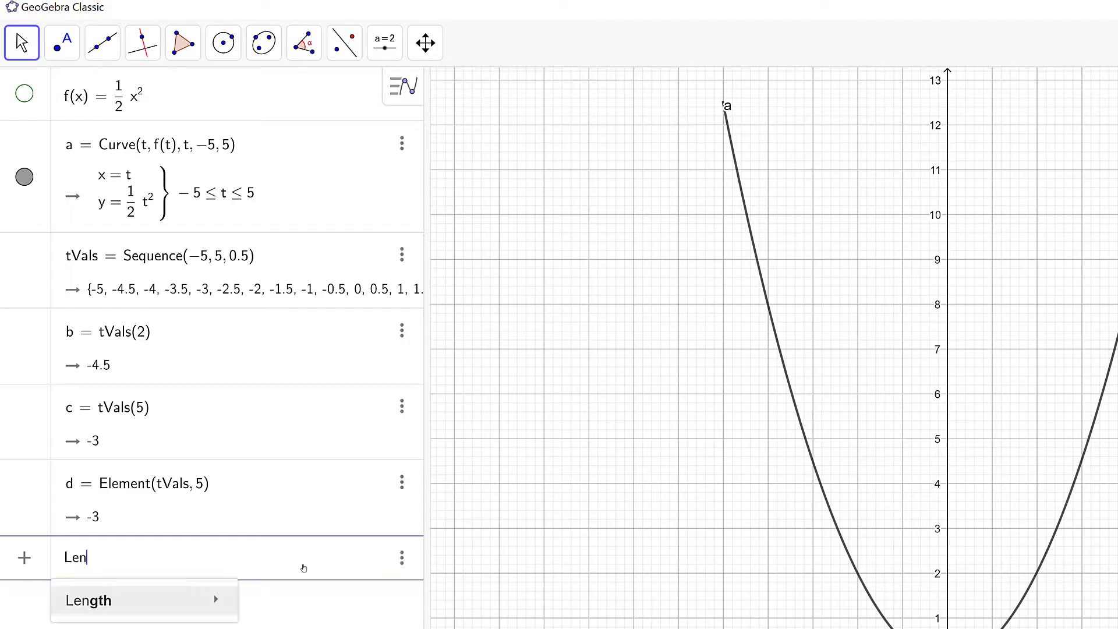
type("gth(tVAl")
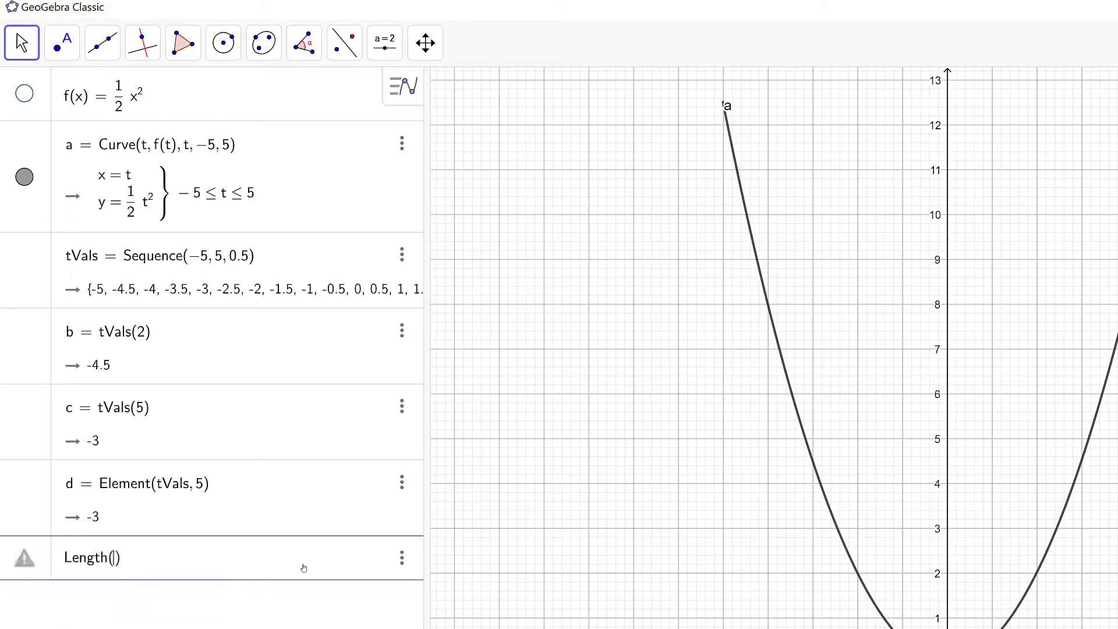
type("s")
key("BackSpace")
key("BackSpace")
key("BackSpace")
type("als")
key("Return")
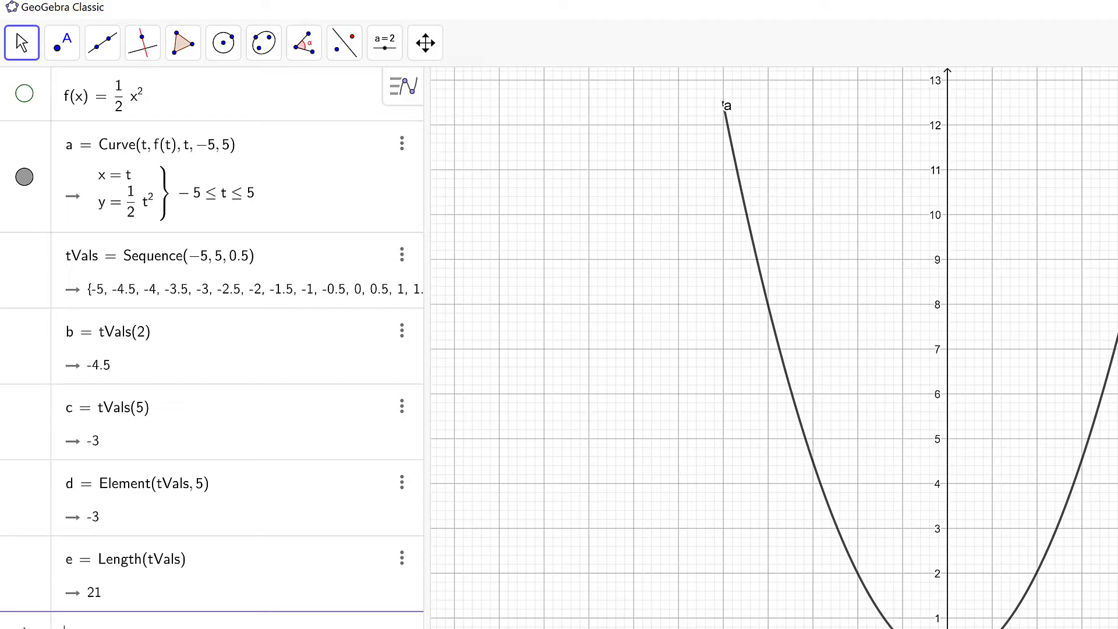
- Plot the list of points on curve a at every parameter value in tVals by entering a(tVals)
type("a(tV")
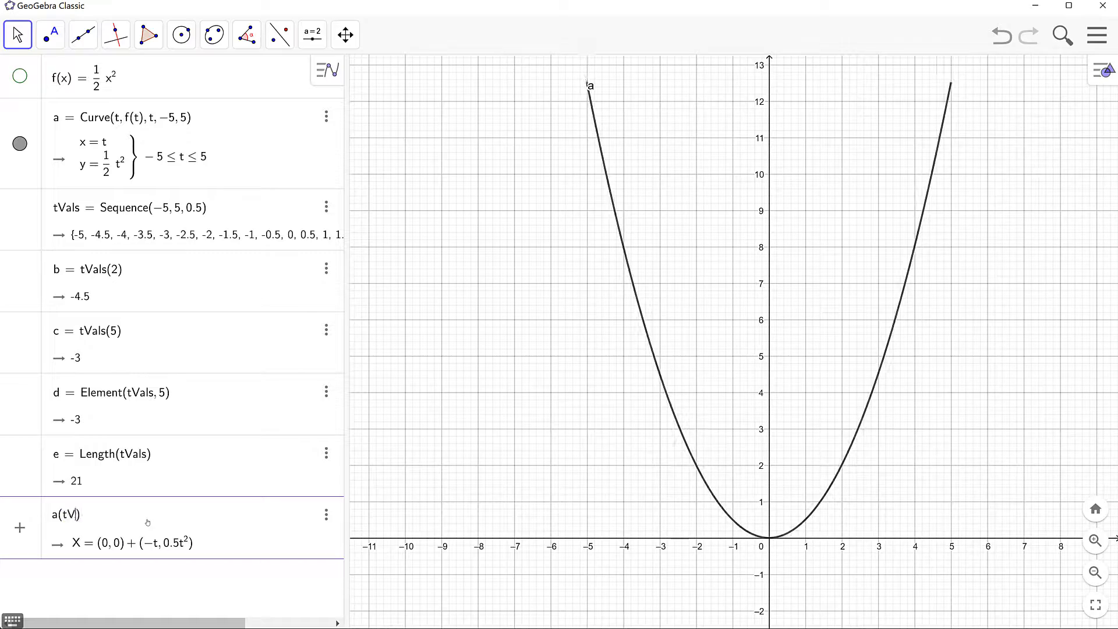
type("als")
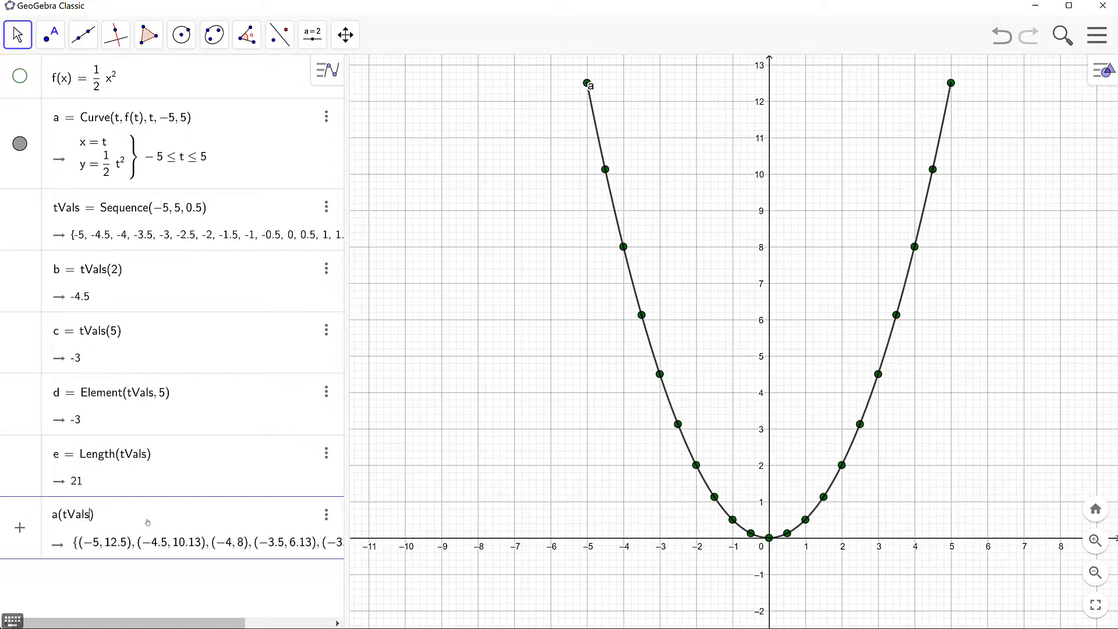
key("Return")
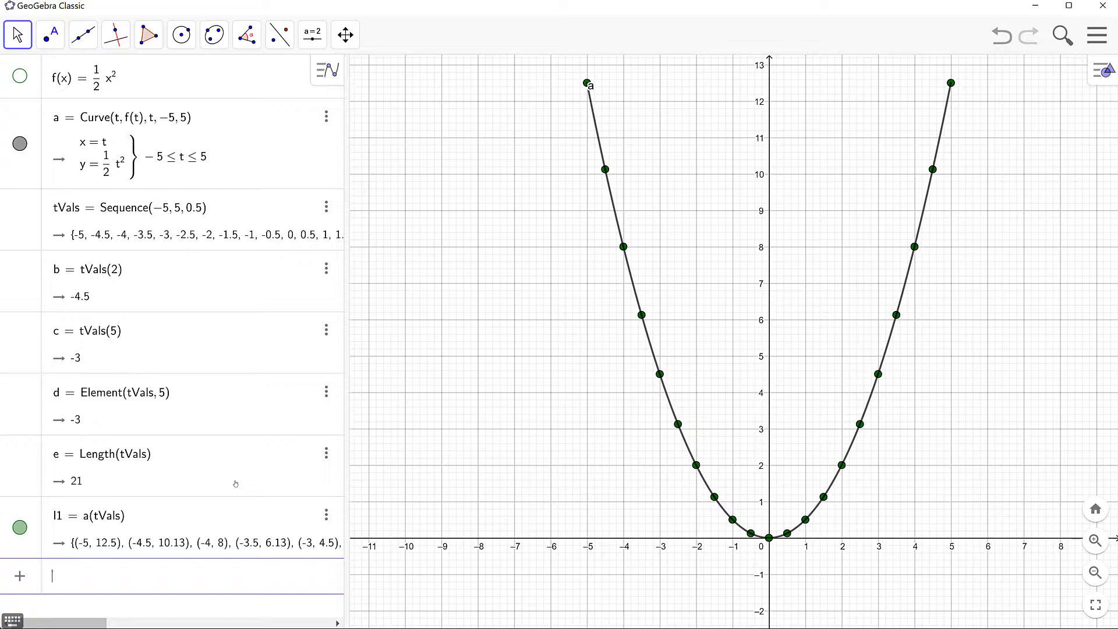
- Rename the list of curve points a(tVals) as points
left_click(62, 515)
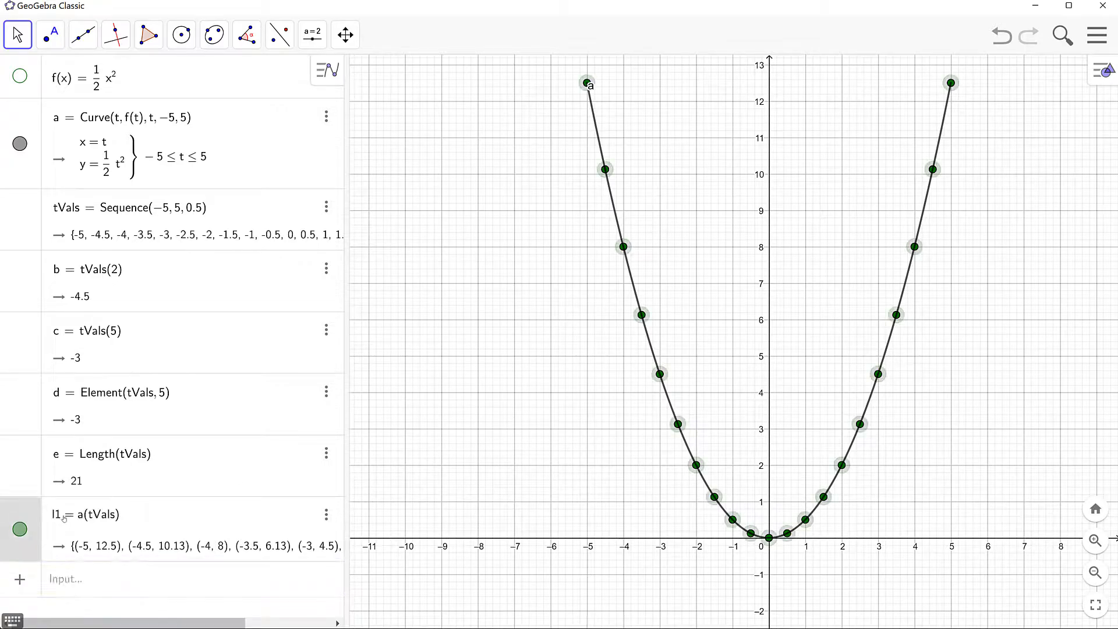
key("BackSpace")
key("BackSpace")
type("points")
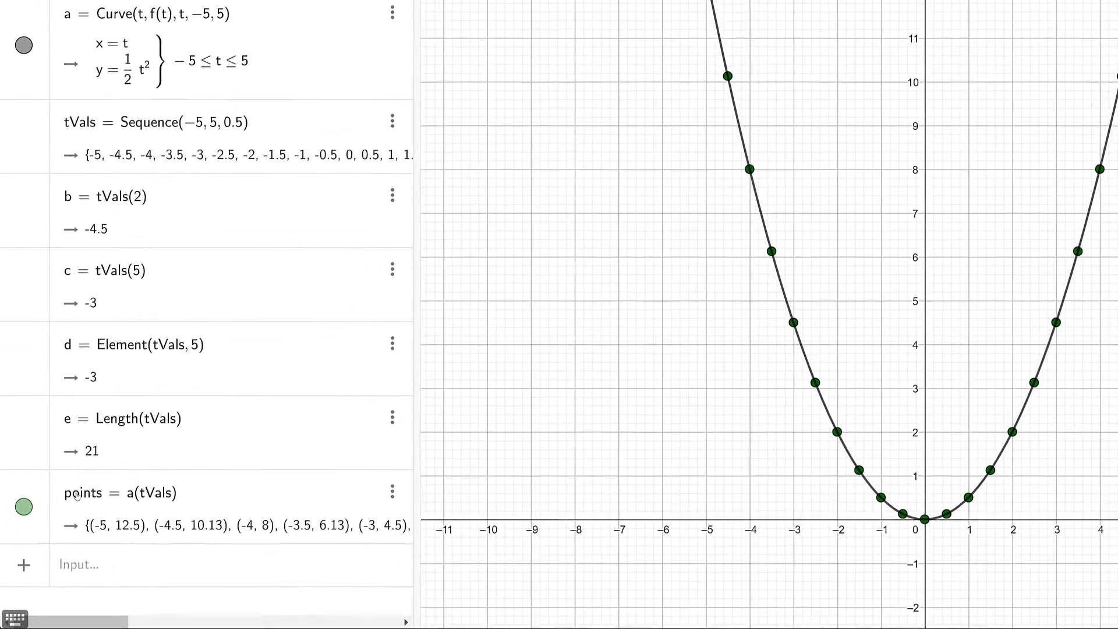
- Start a Sequence command in its expression, variable, start, end and increment form, with Tangent(points(i), a) as the expression
left_click(135, 565)
type("S")
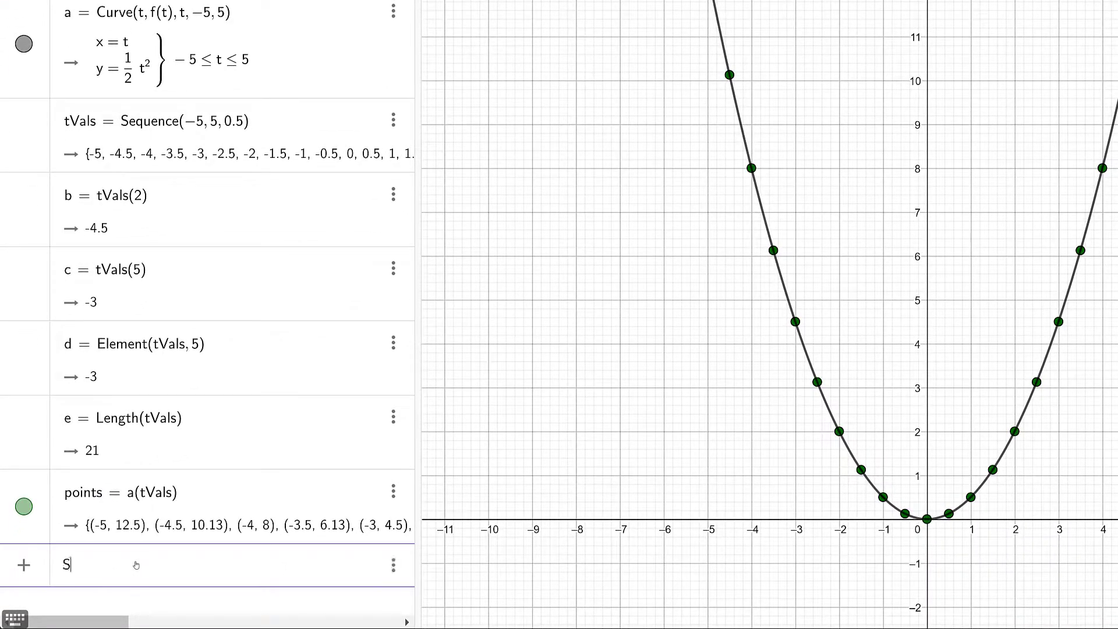
type("eque")
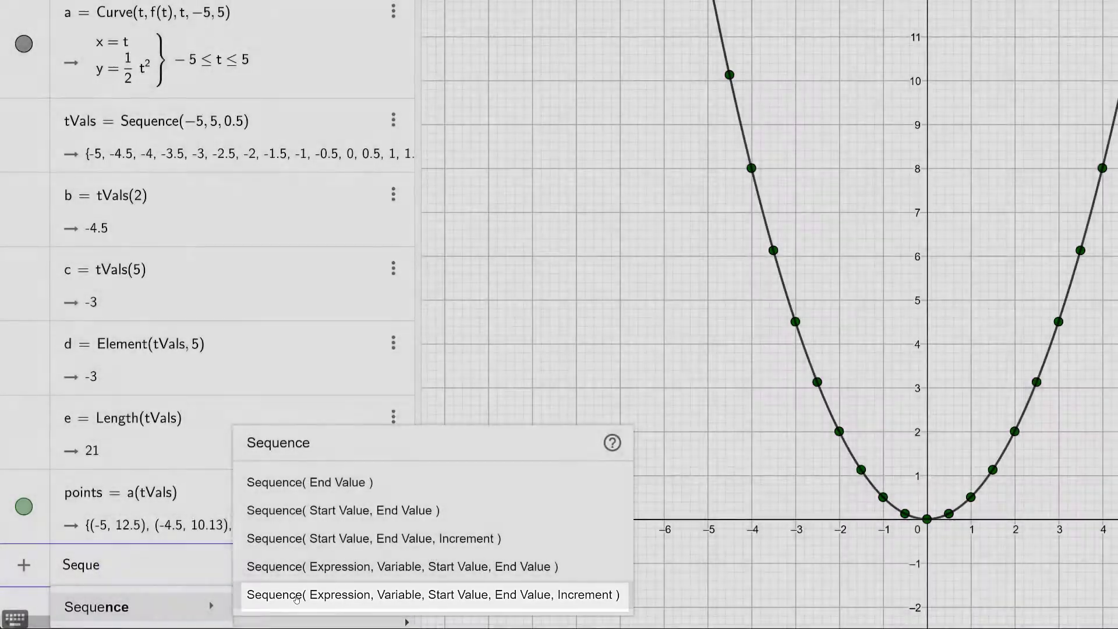
left_click(297, 595)
type("Tang")
mouse_move(209, 606)
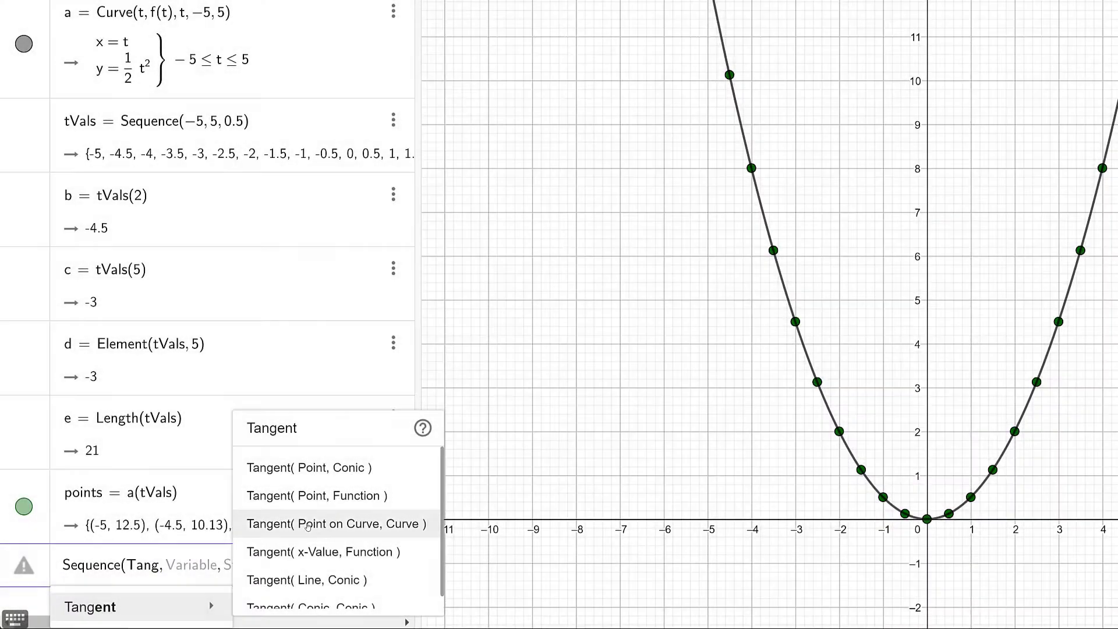
left_click(308, 524)
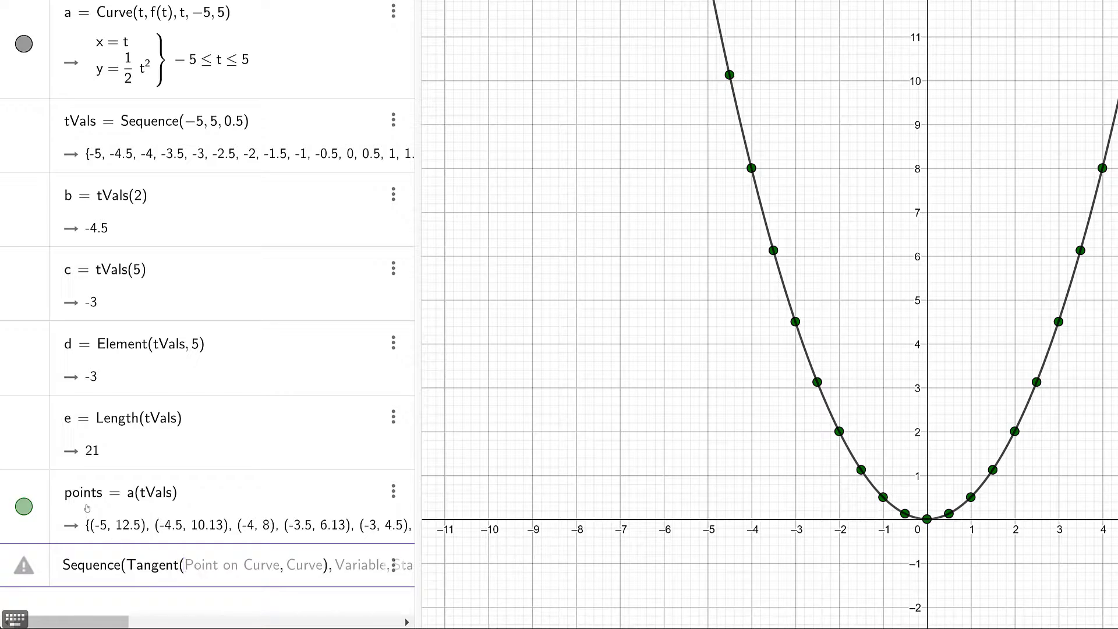
type("points(")
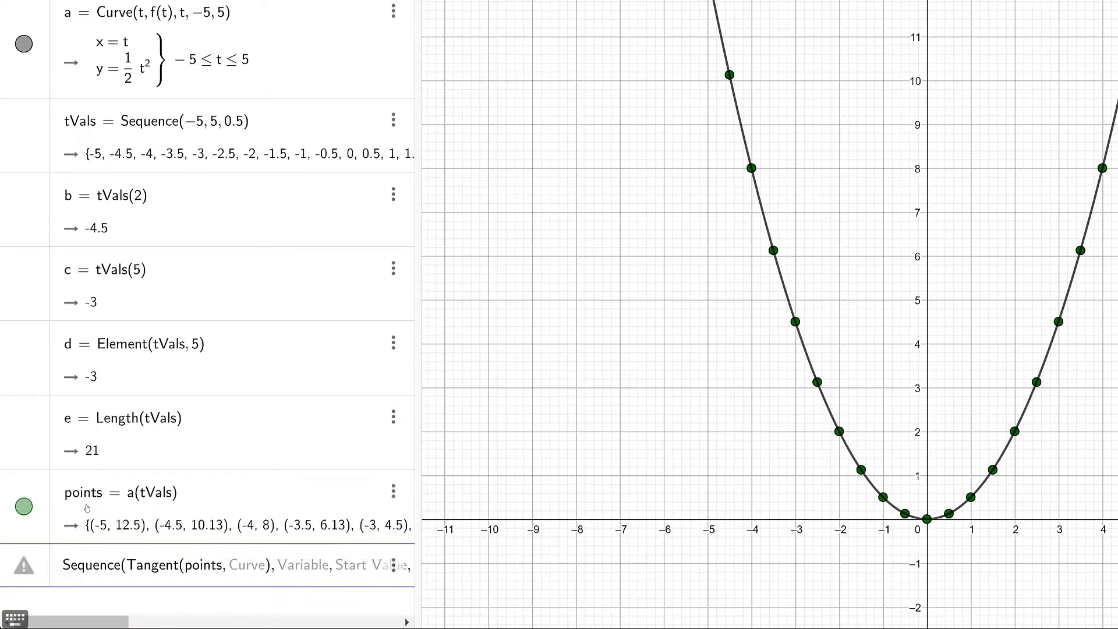
type("i")
key("Right")
key("Right")
type("a), ")
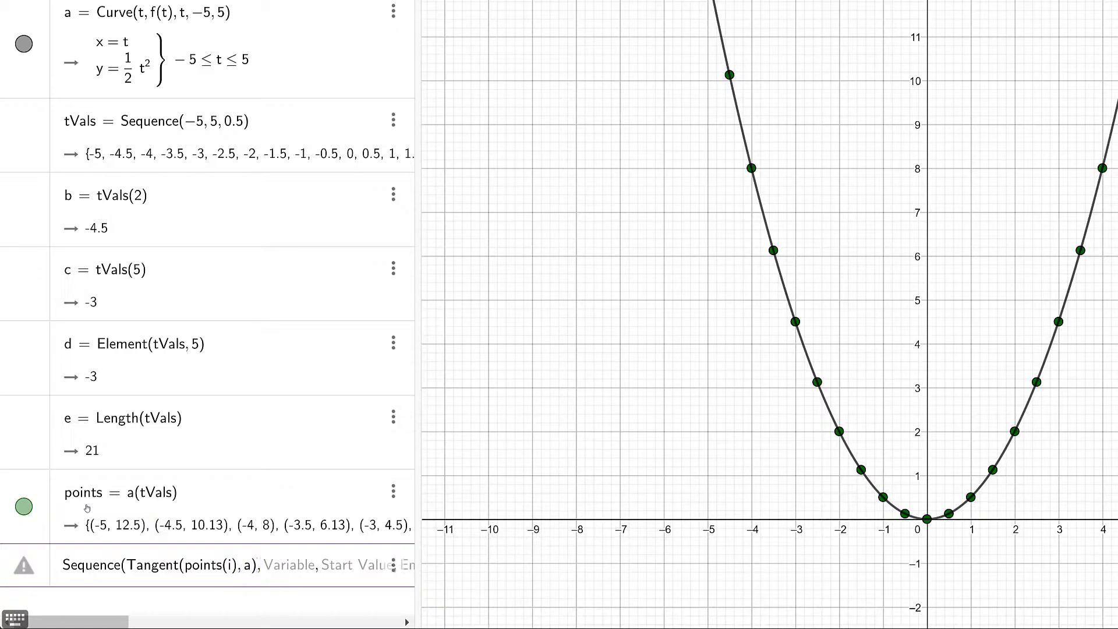
- Complete the tangent sequence with variable i running from 1 to Length(points) in increments of 1
type("i, ")
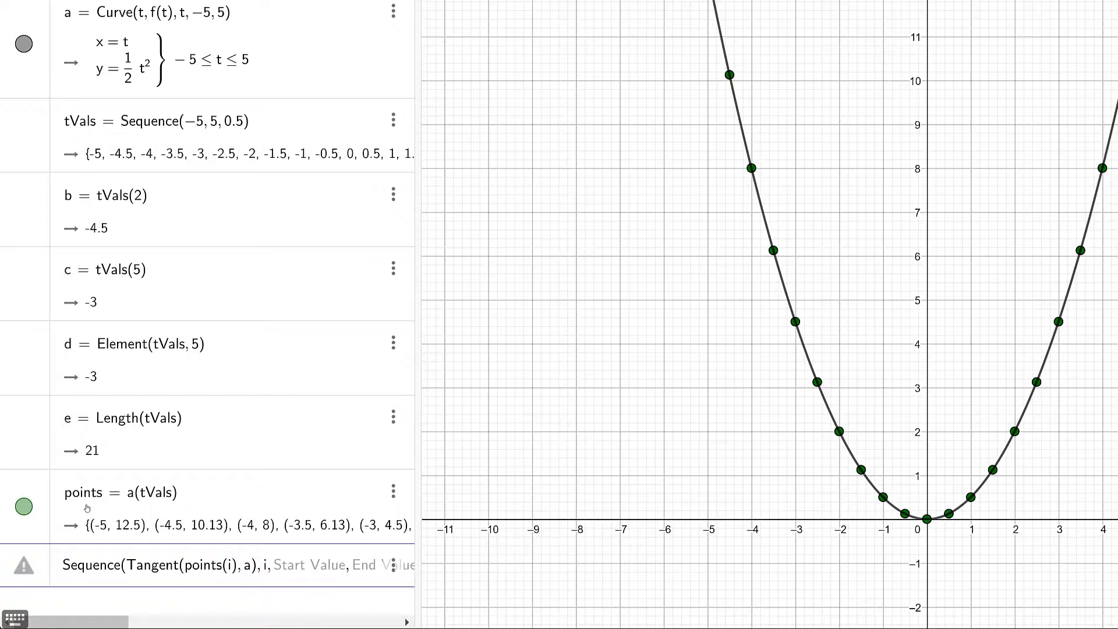
type("1, ")
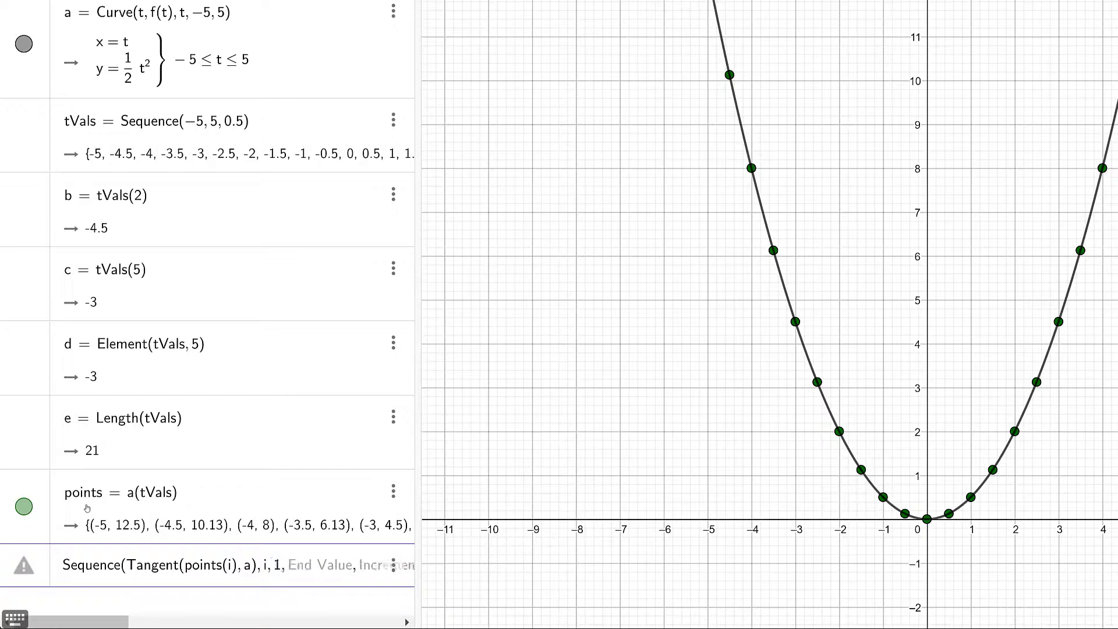
type("Length")
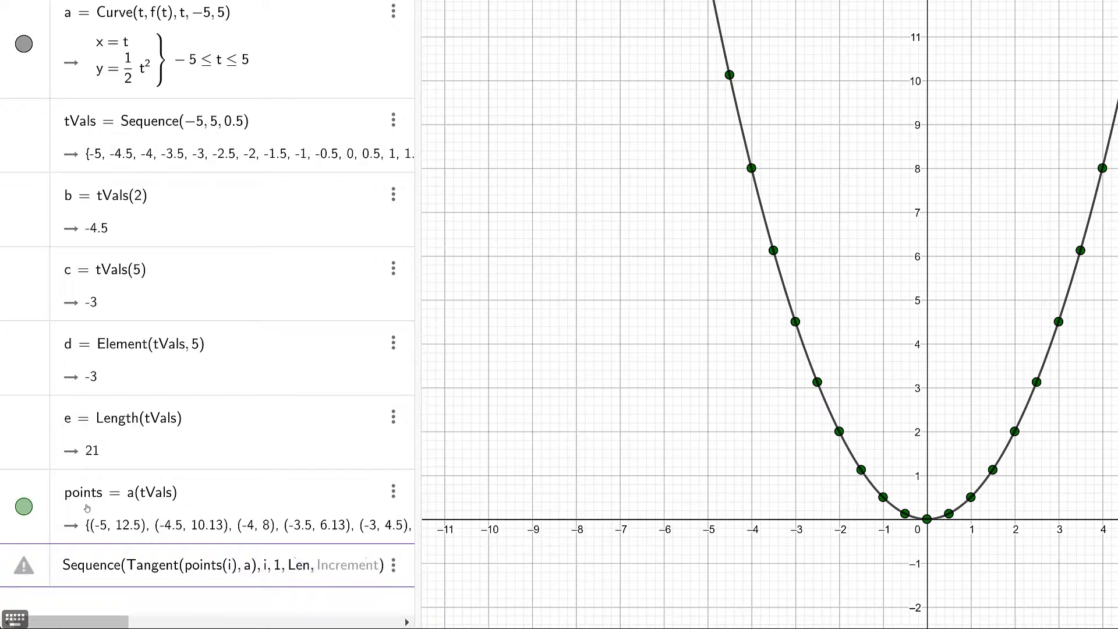
type("(points), ")
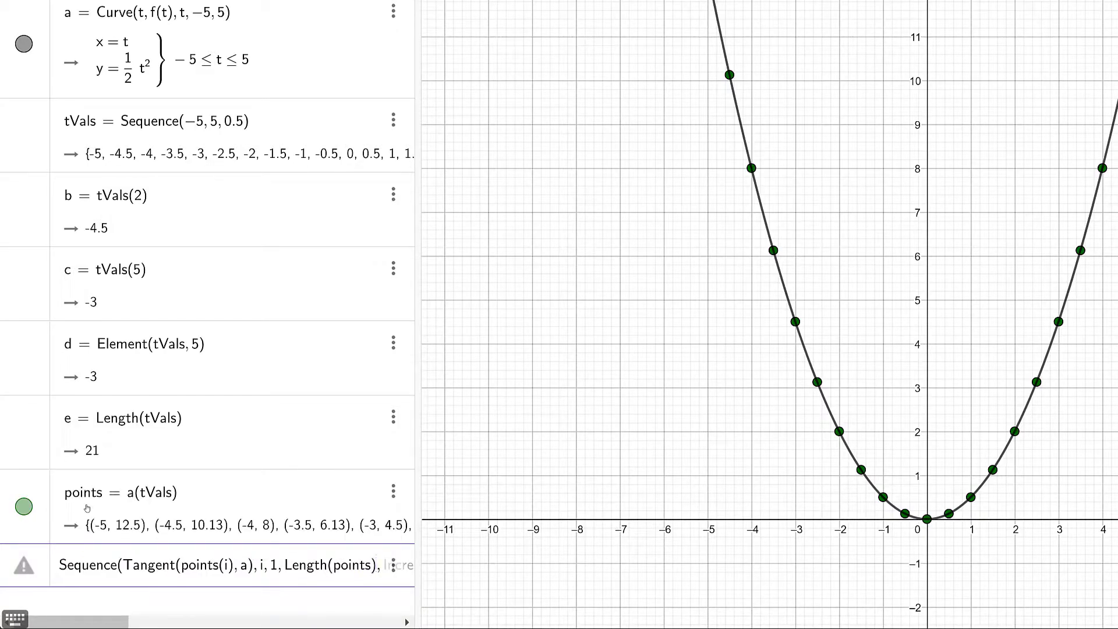
type("1")
key("Return")
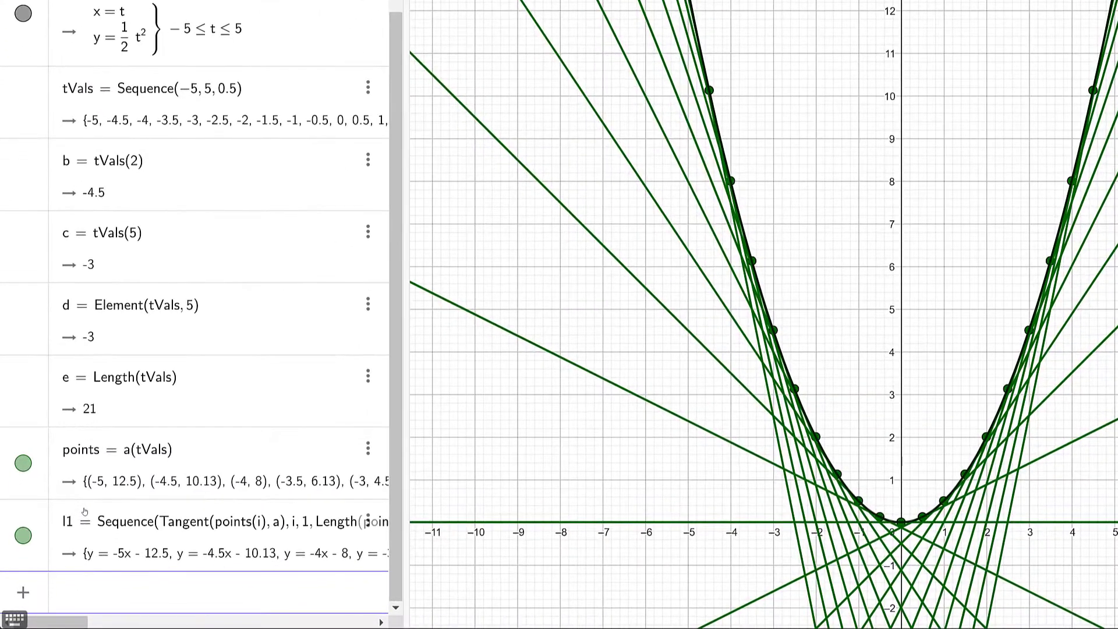
- Create a slider n with minimum 1, maximum Length(points), increment 1 and speed 2
type("n = Slider")
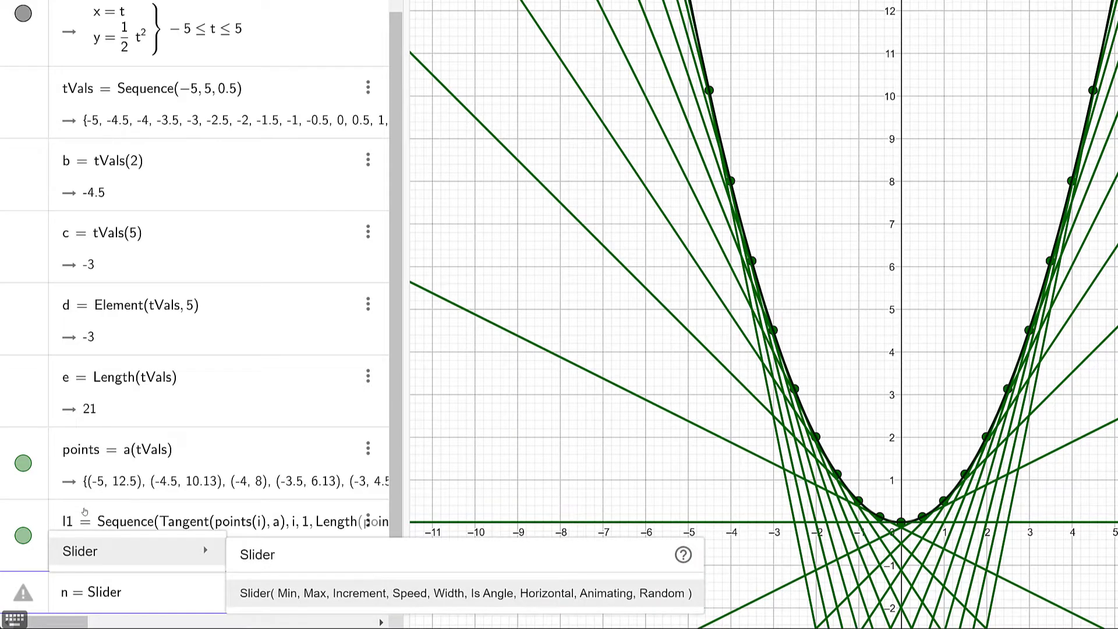
key("Return")
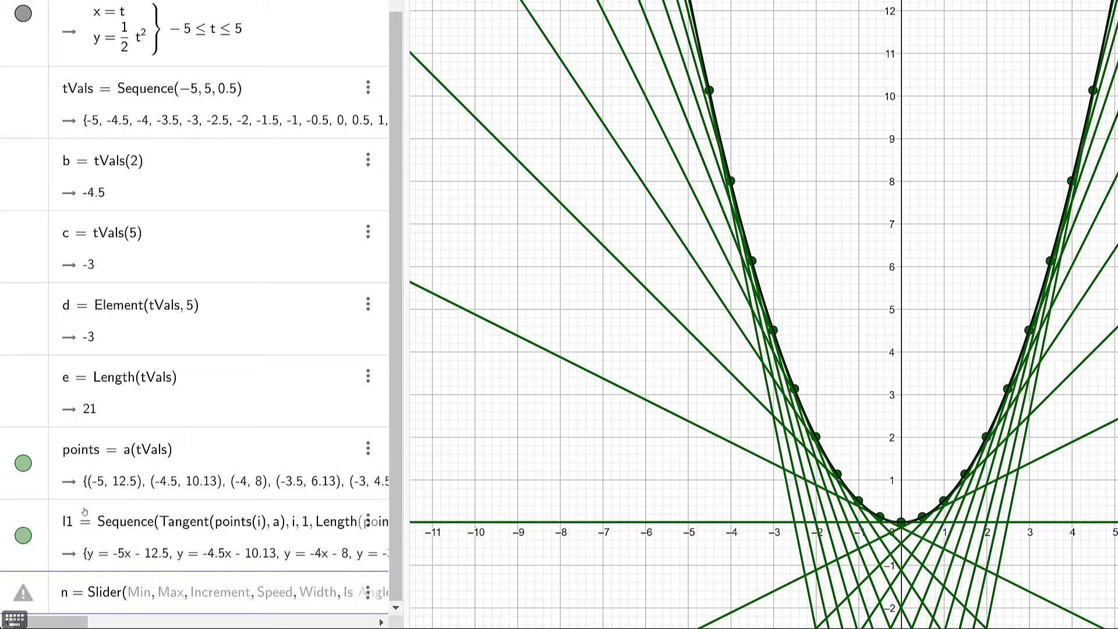
type("1, Length(points), ")
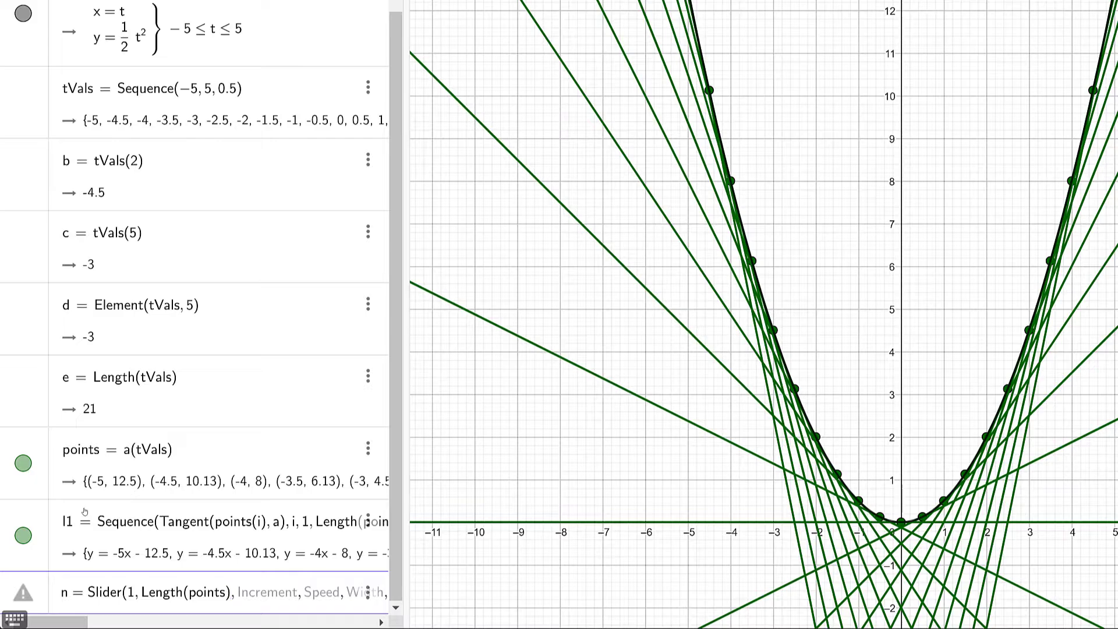
type("1, ")
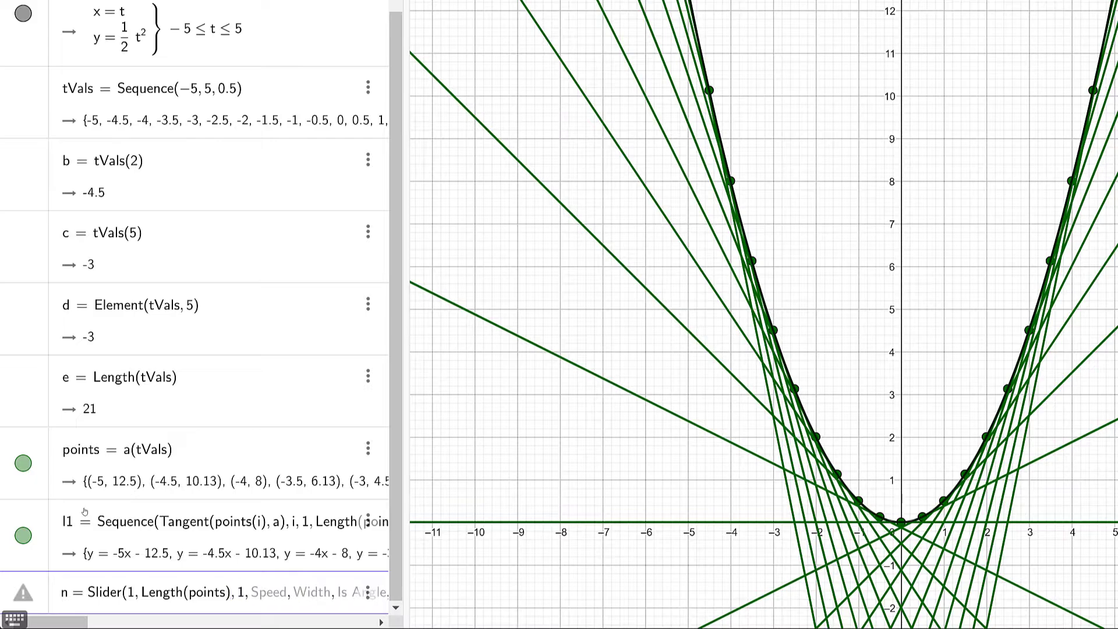
type("2,")
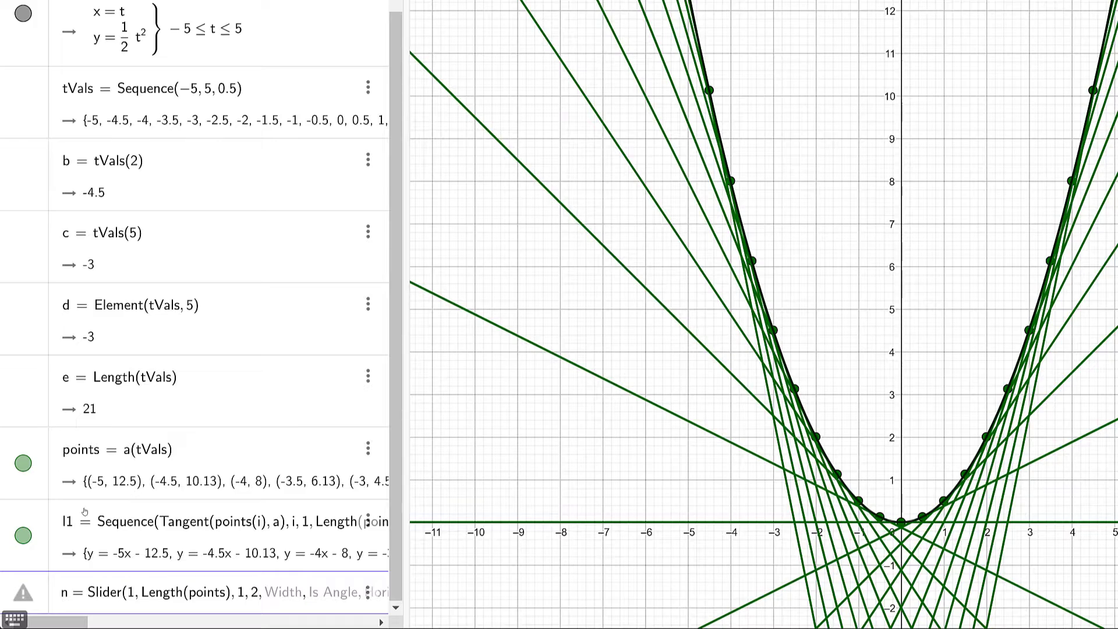
key("Tab")
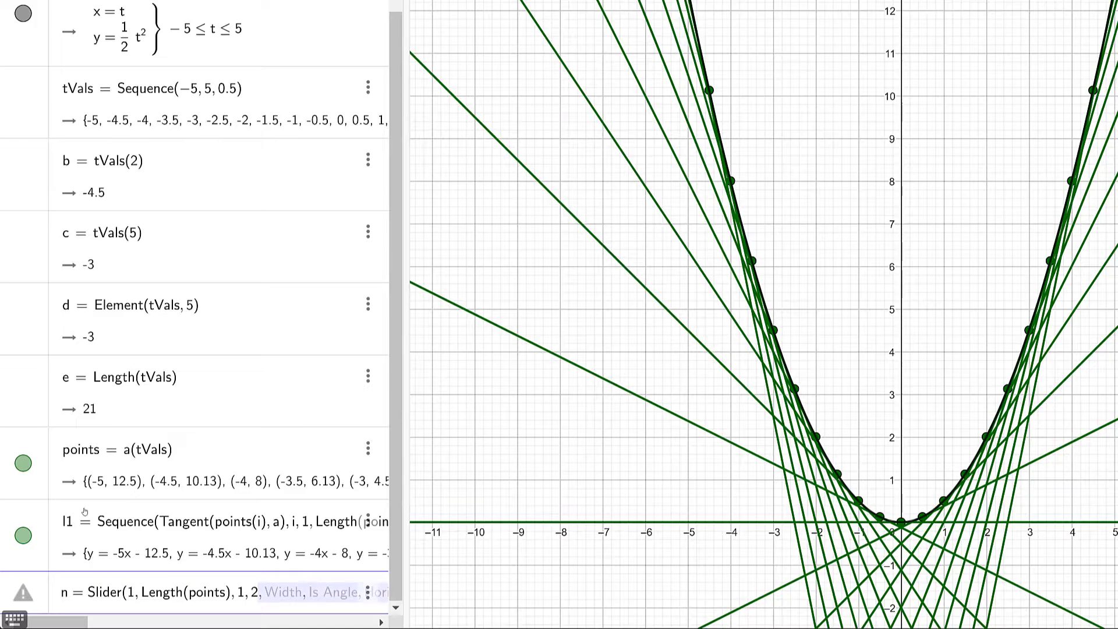
key("Return")
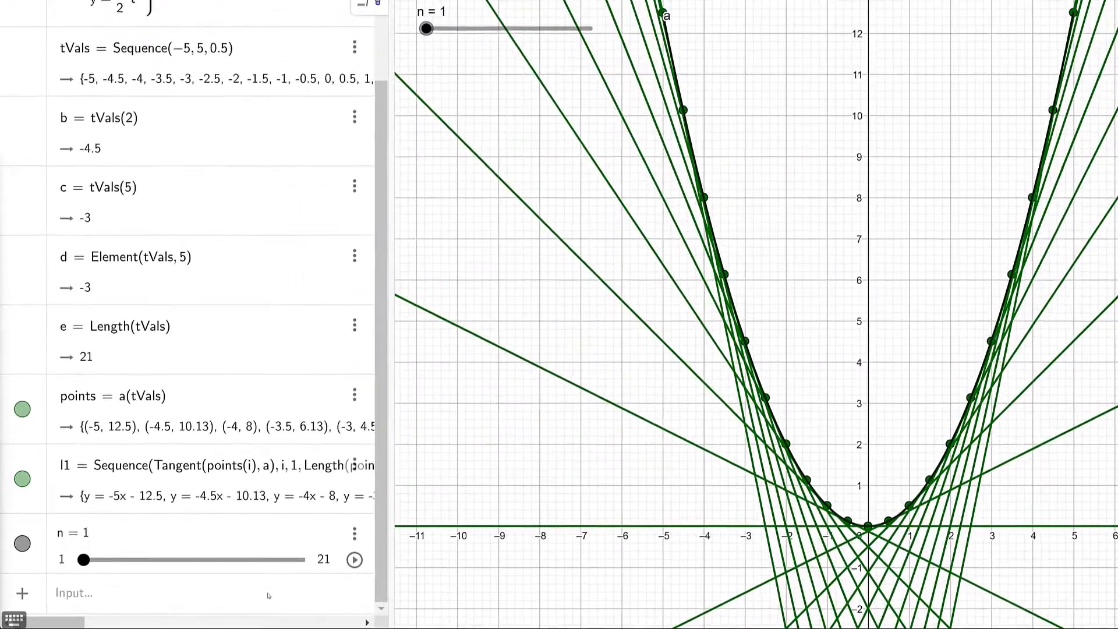
- Extract the first n tangent lines from list l1 with the Take command, as Take(l1, 1, n)
left_click(245, 597)
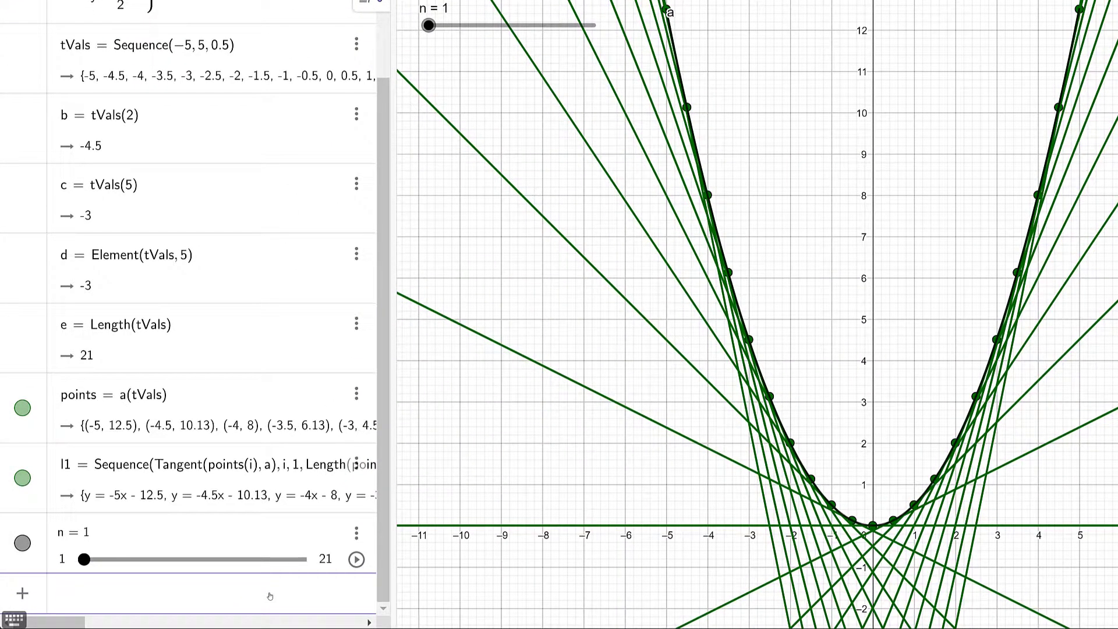
type("Take")
mouse_move(201, 553)
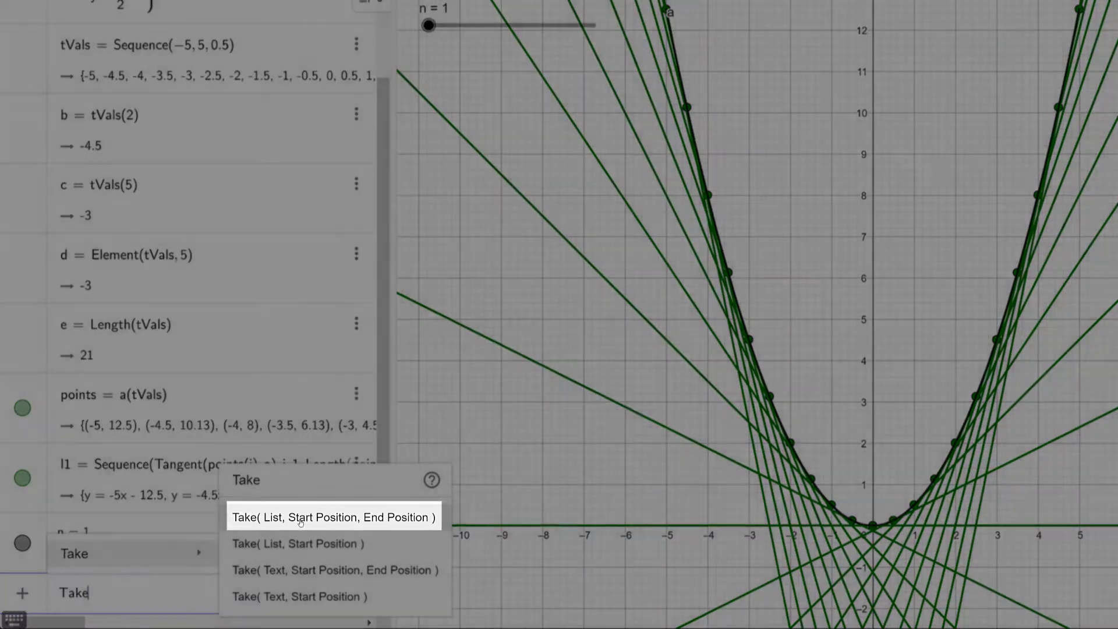
left_click(301, 522)
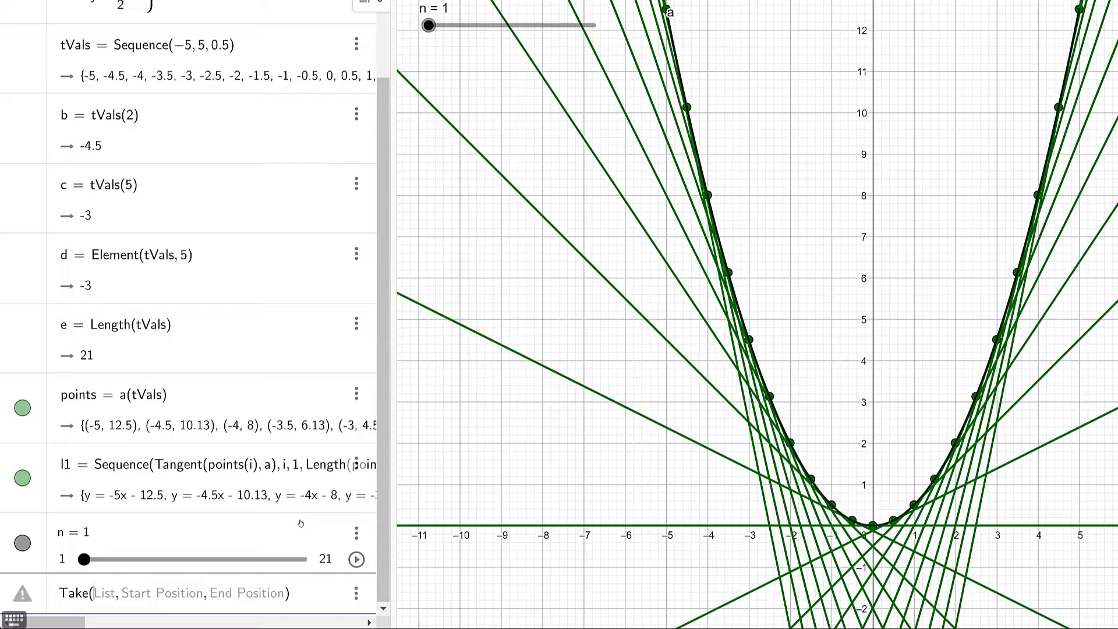
type("l1")
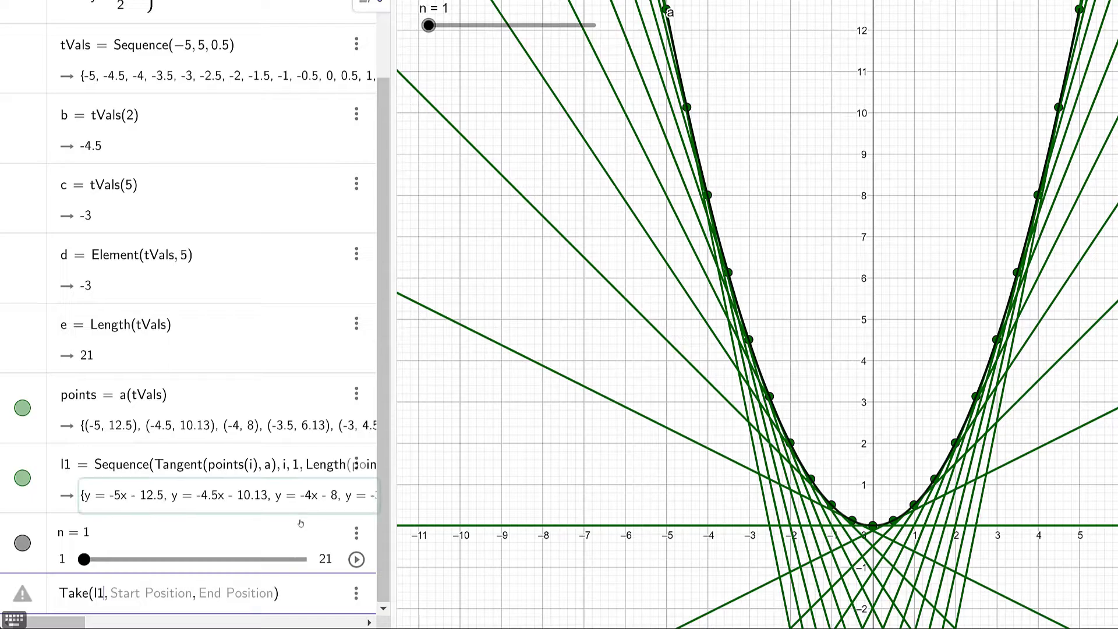
type(", ")
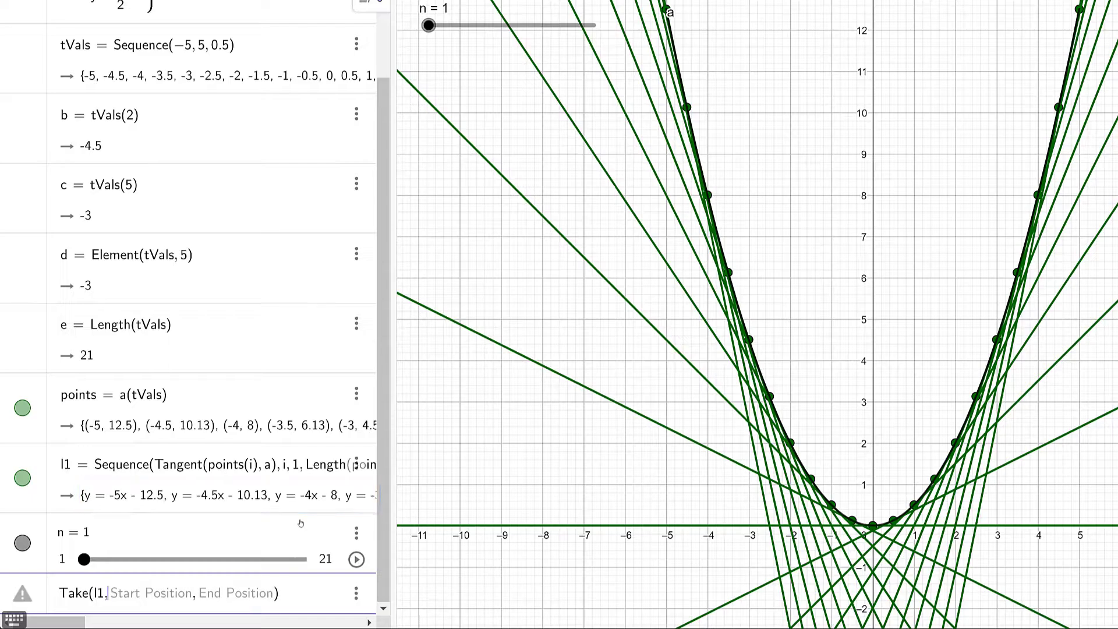
type("1, ")
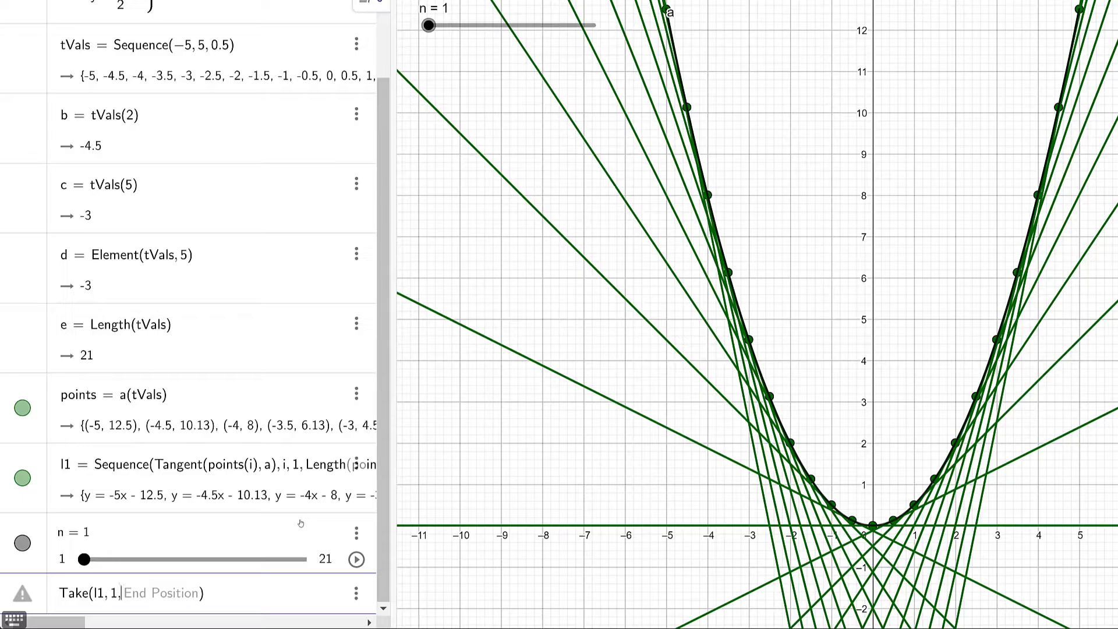
type("n")
key("Return")
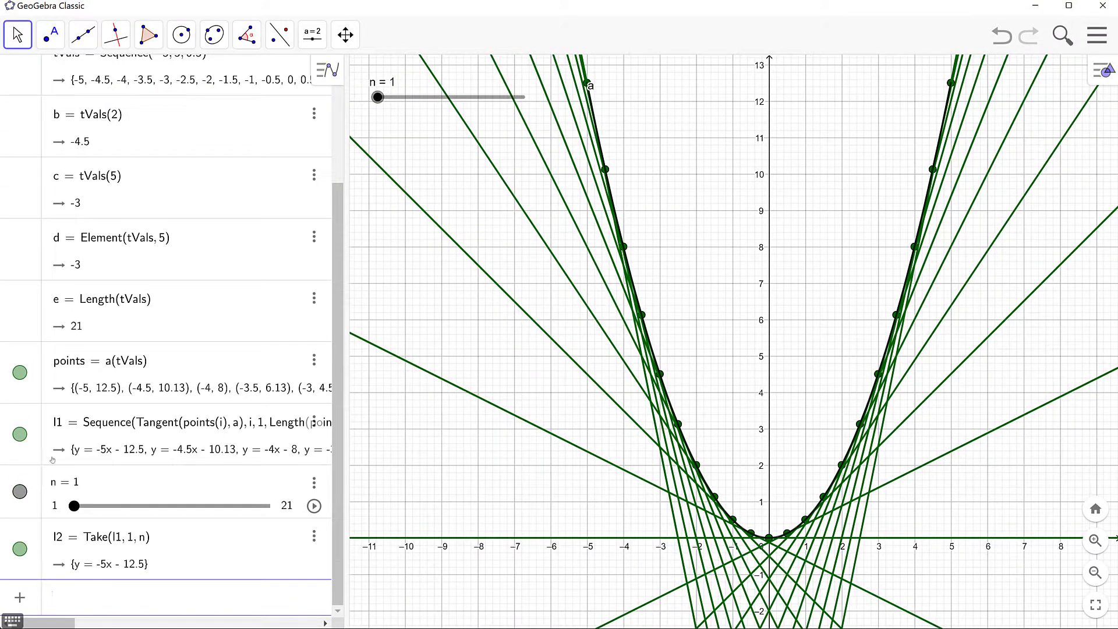
- Hide the full tangent list l1 and the slider n from the graph
left_click(20, 434)
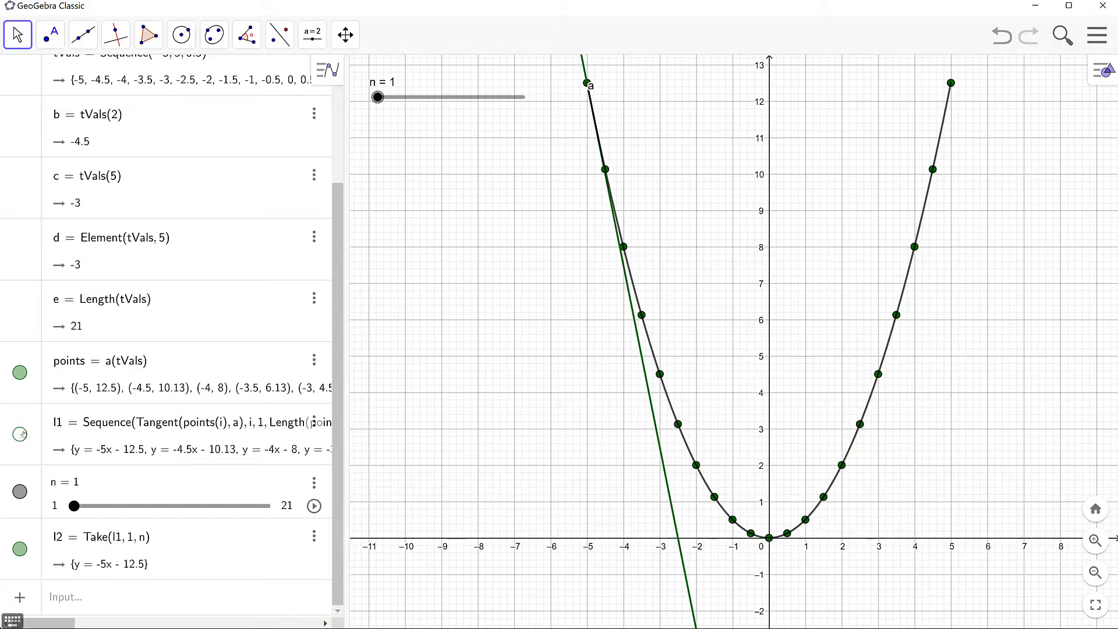
left_click(20, 491)
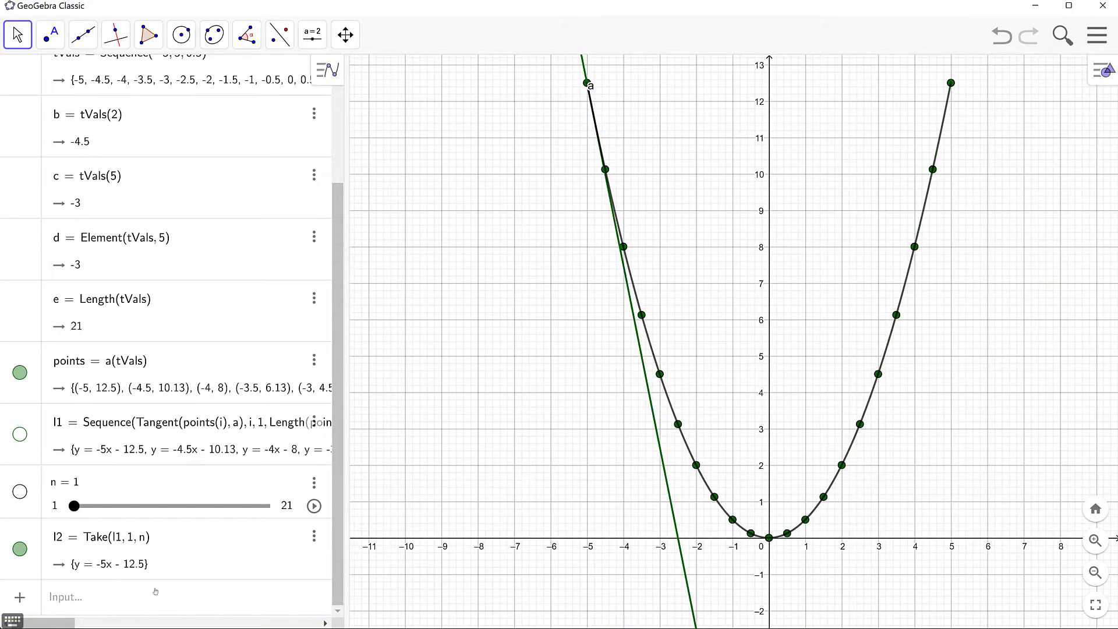
- Play the animation of slider n, raise its speed to 3.5, and pause it
left_click(314, 505)
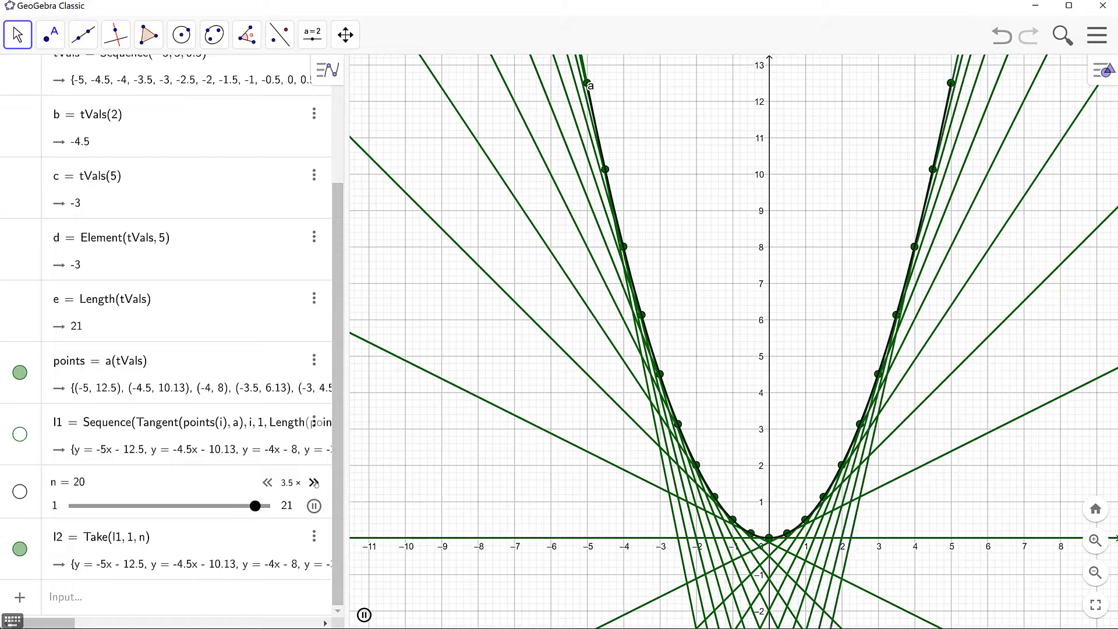
left_click(314, 482)
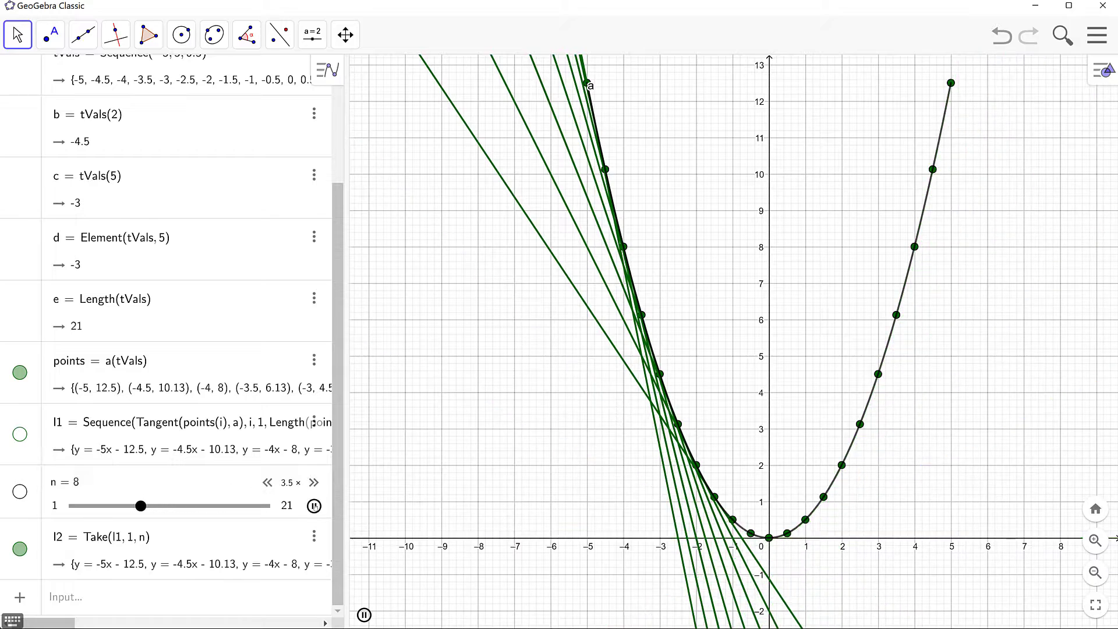
left_click(314, 506)
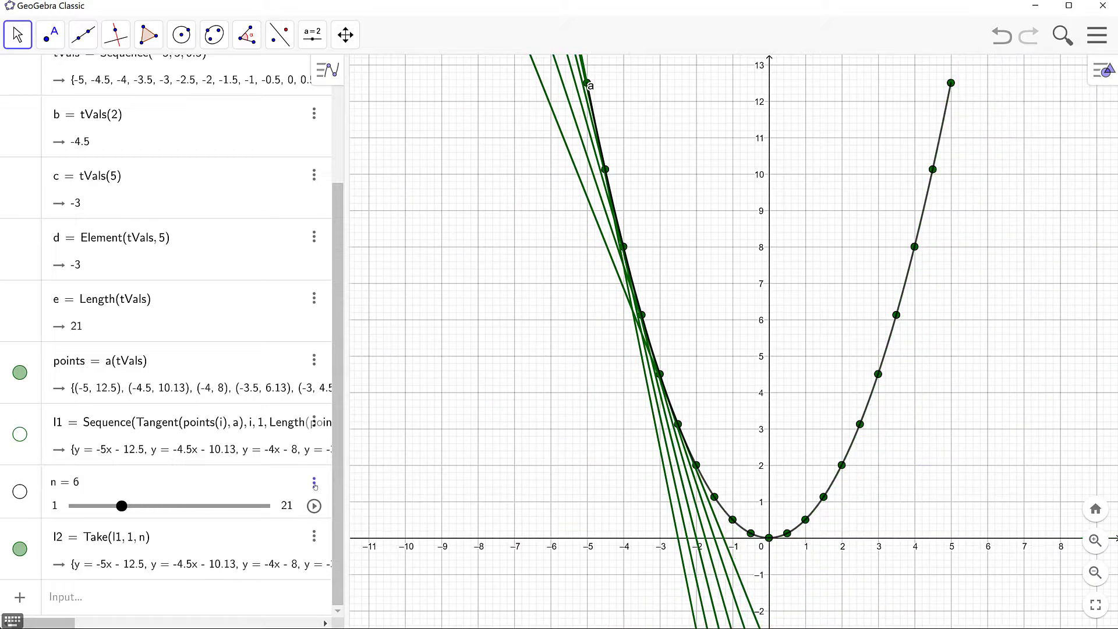
- Set the repeat mode of slider n to Increasing, and play its animation to check the new behaviour
left_click(314, 484)
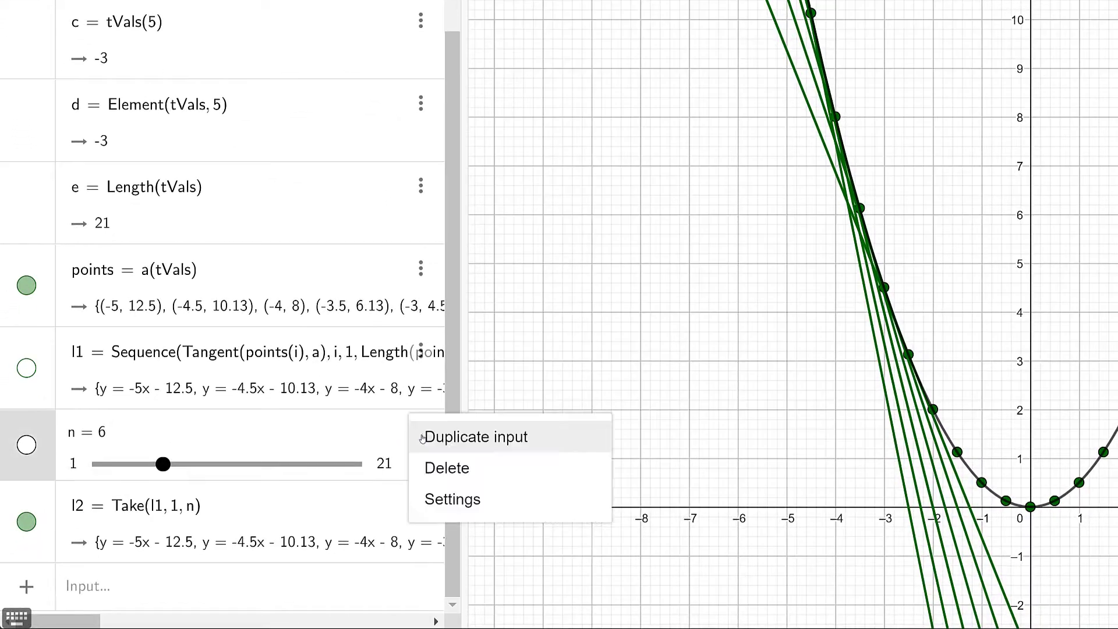
left_click(452, 499)
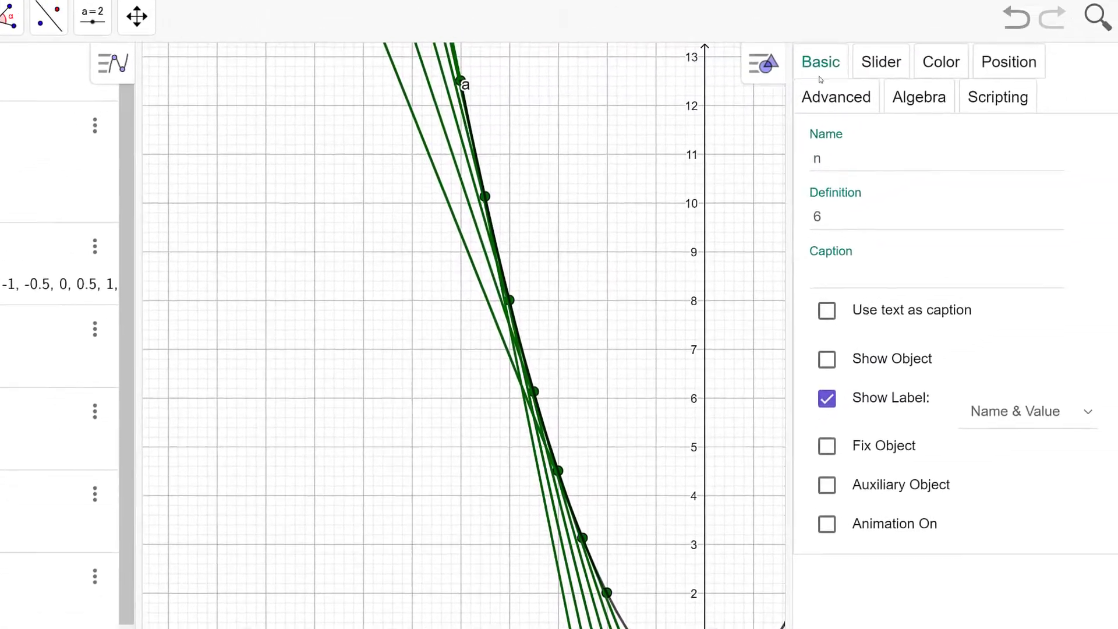
left_click(819, 97)
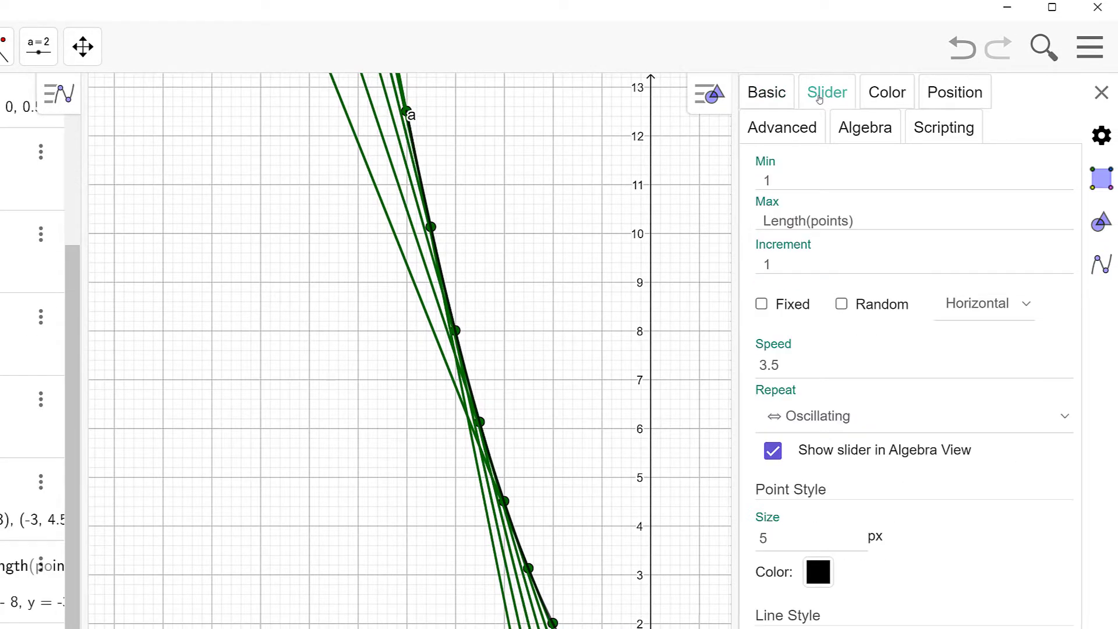
left_click(801, 423)
left_click(822, 461)
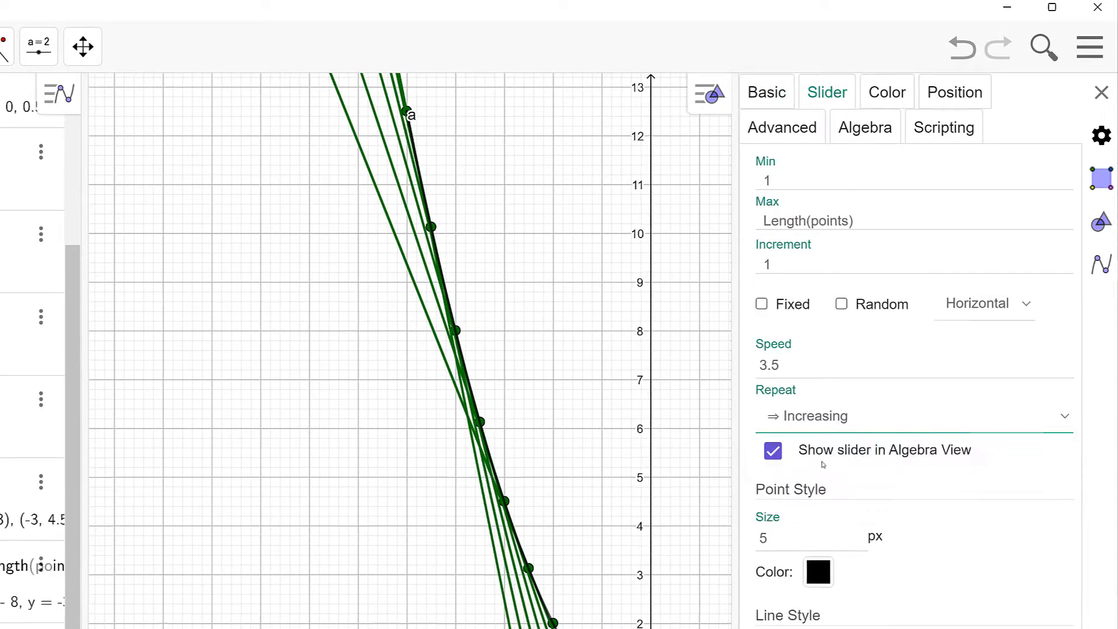
key("Escape")
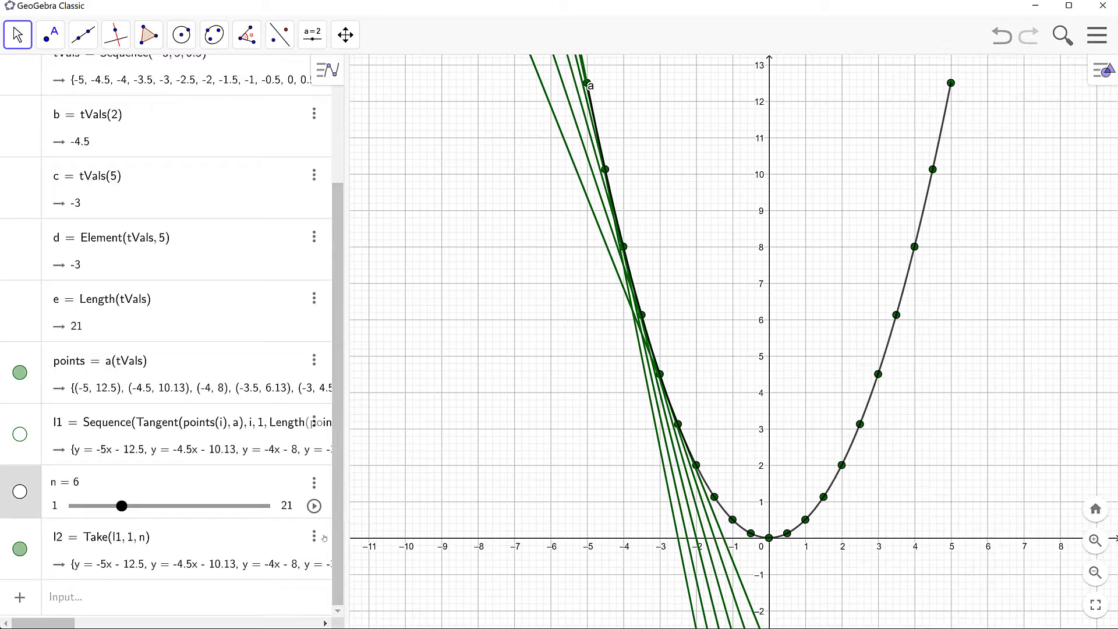
left_click(314, 506)
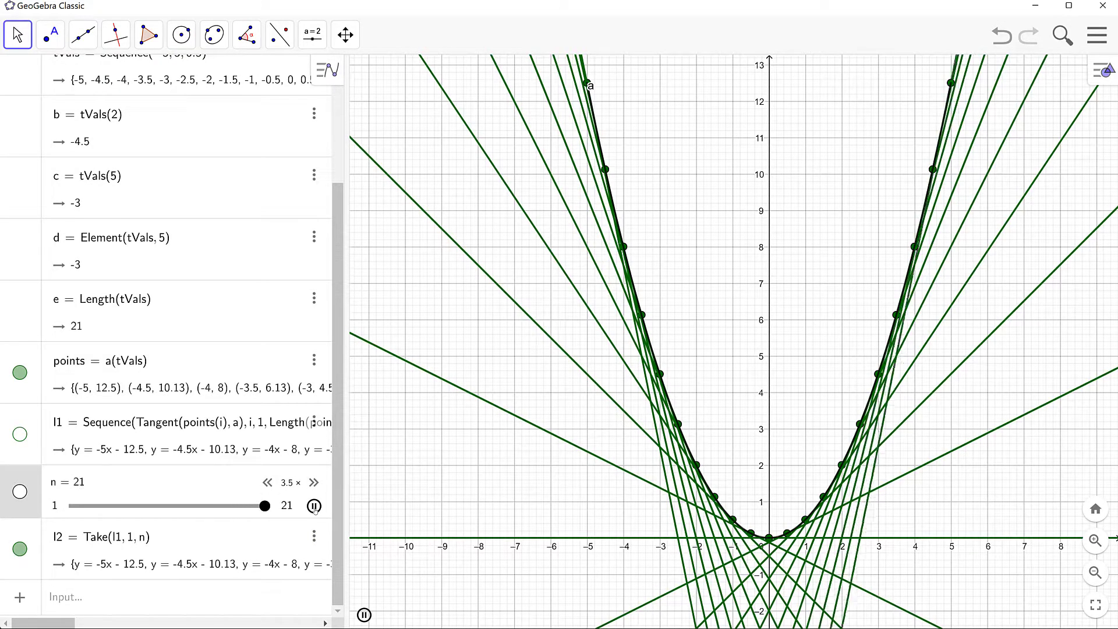
left_click(314, 506)
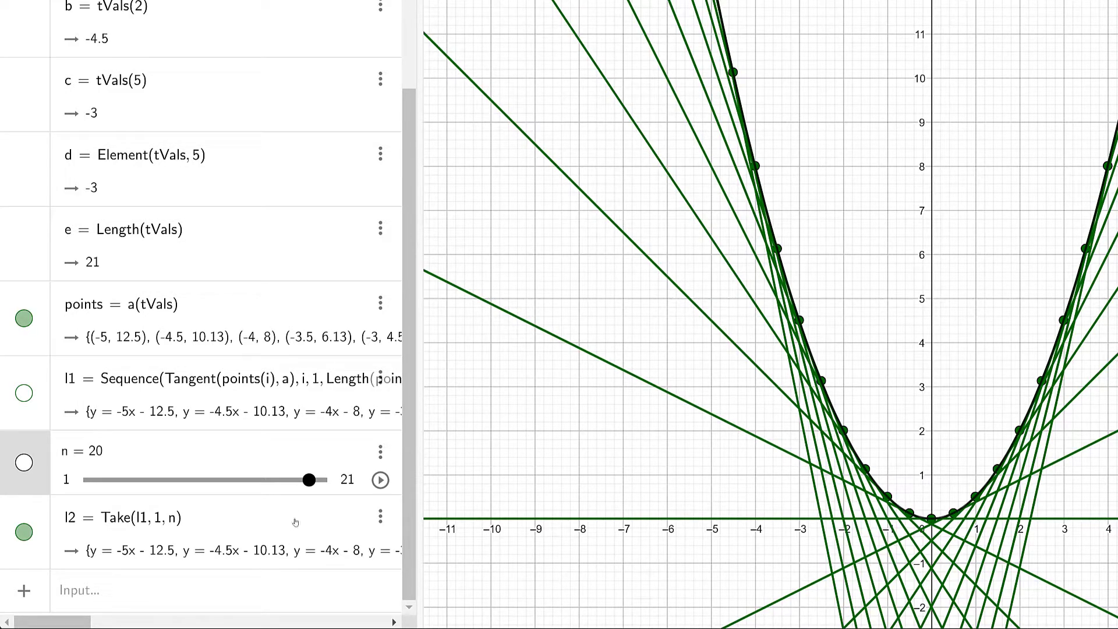
- Move slider n to 1, to 3 and back to 1 to compare lists l1 and l2
left_click_drag(309, 479, 96, 481)
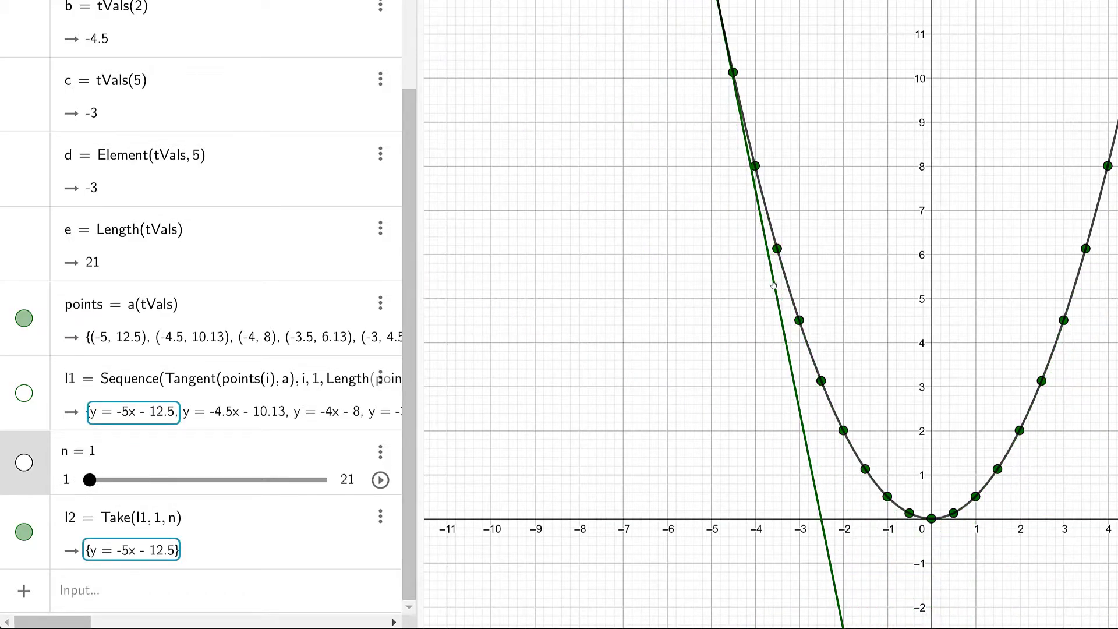
left_click_drag(92, 480, 113, 481)
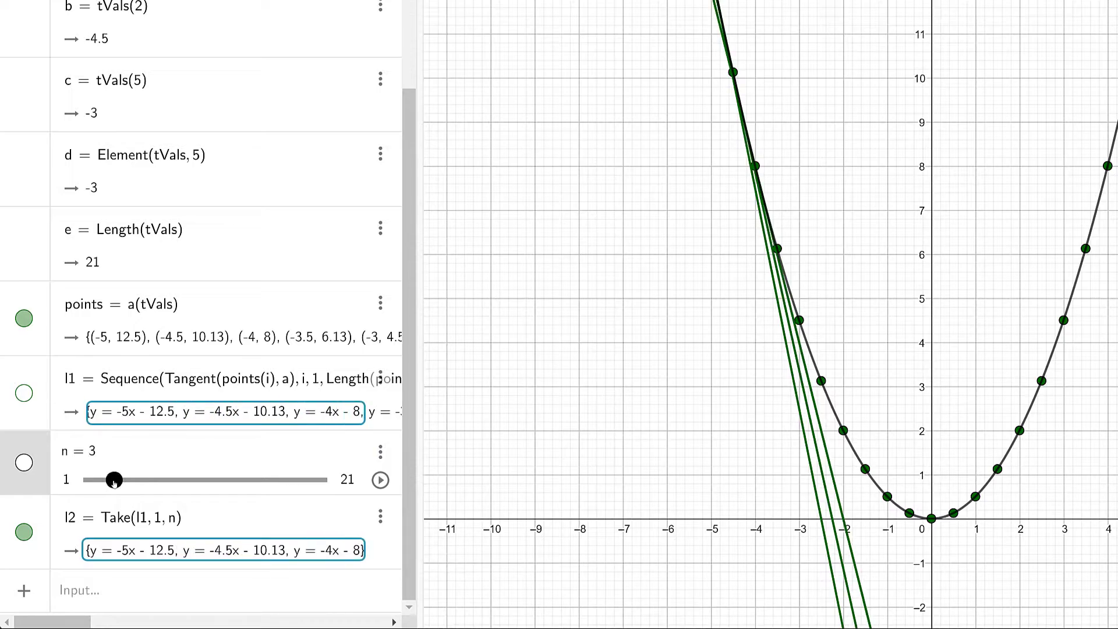
left_click_drag(115, 480, 89, 480)
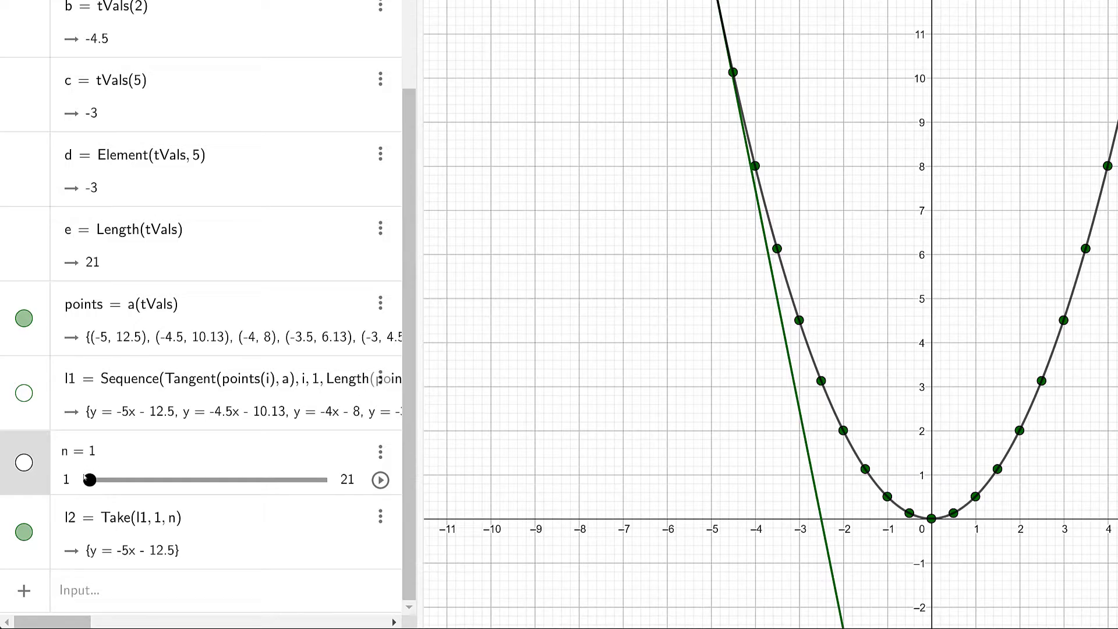
- Set the minimum of slider n to 0 and play its animation briefly
left_click(67, 481)
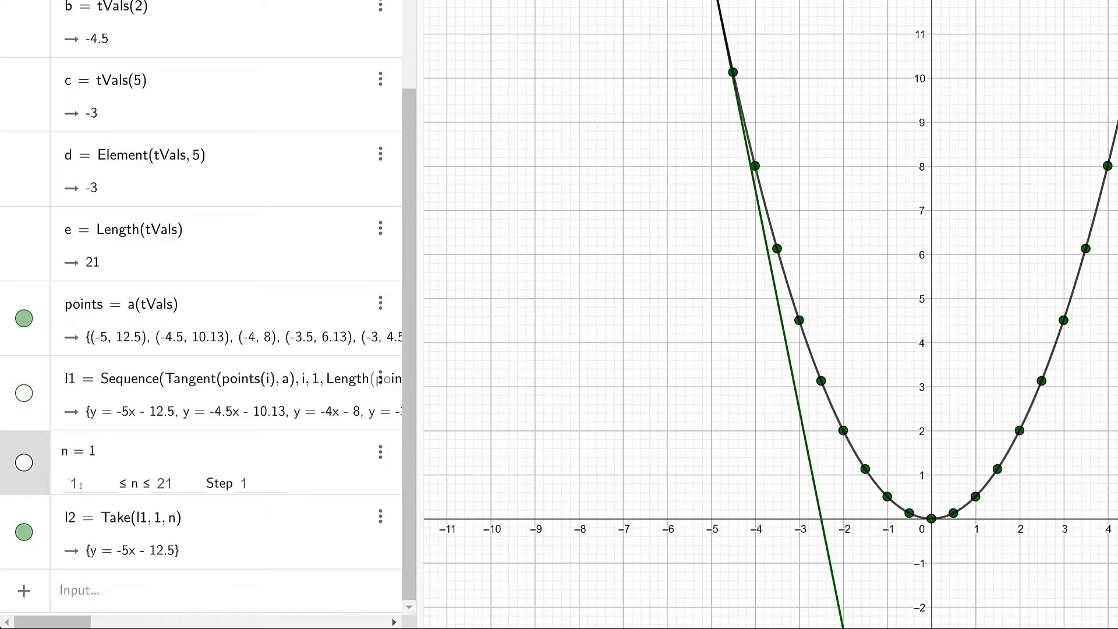
key("BackSpace")
type("0")
key("Return")
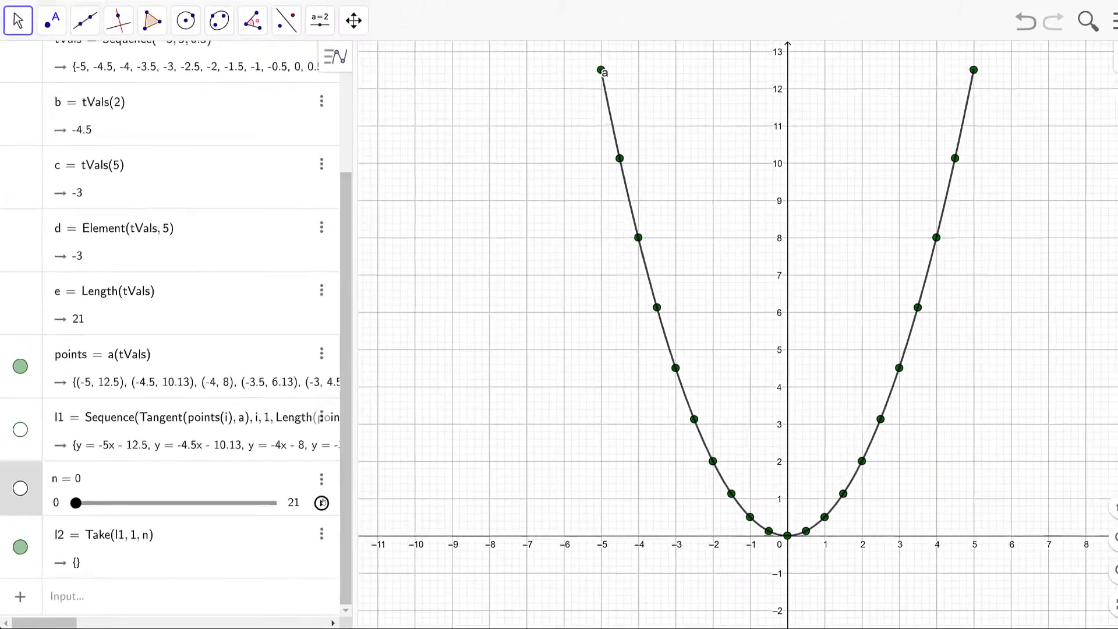
left_click(321, 502)
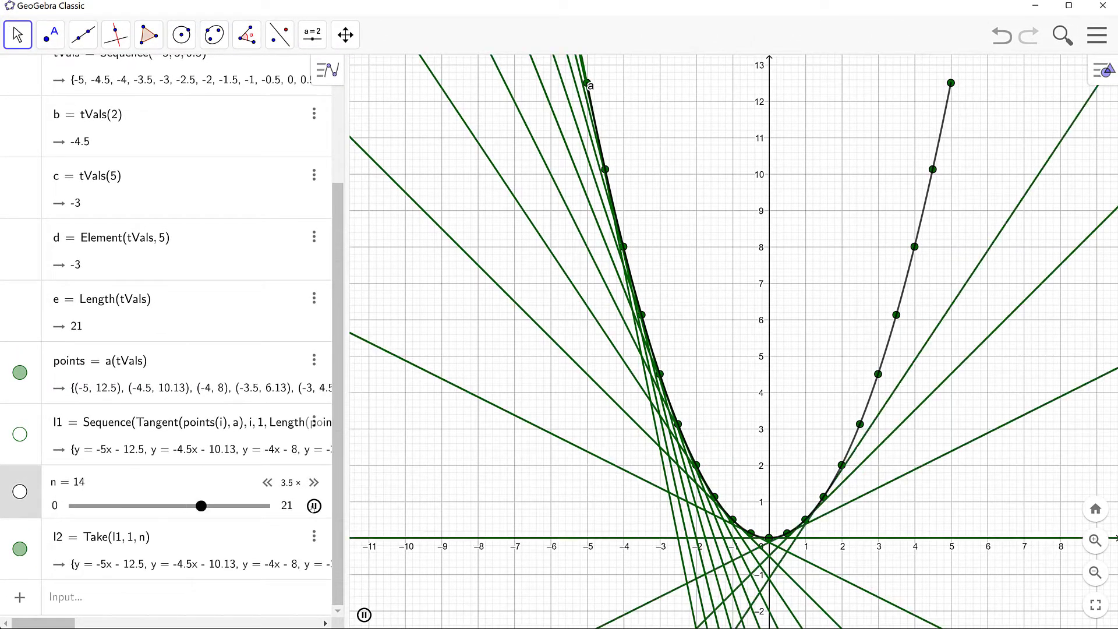
left_click(314, 505)
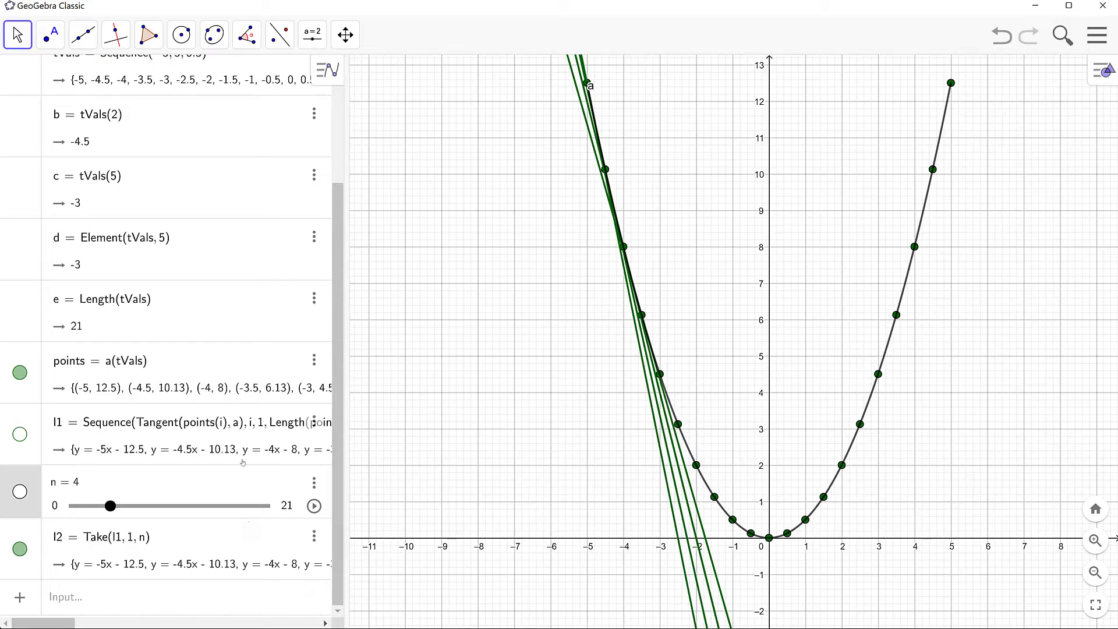
- Change the increment of the tVals sequence to 0.2, and run the animation of slider n to check its range
scroll(243, 463, "up", 3)
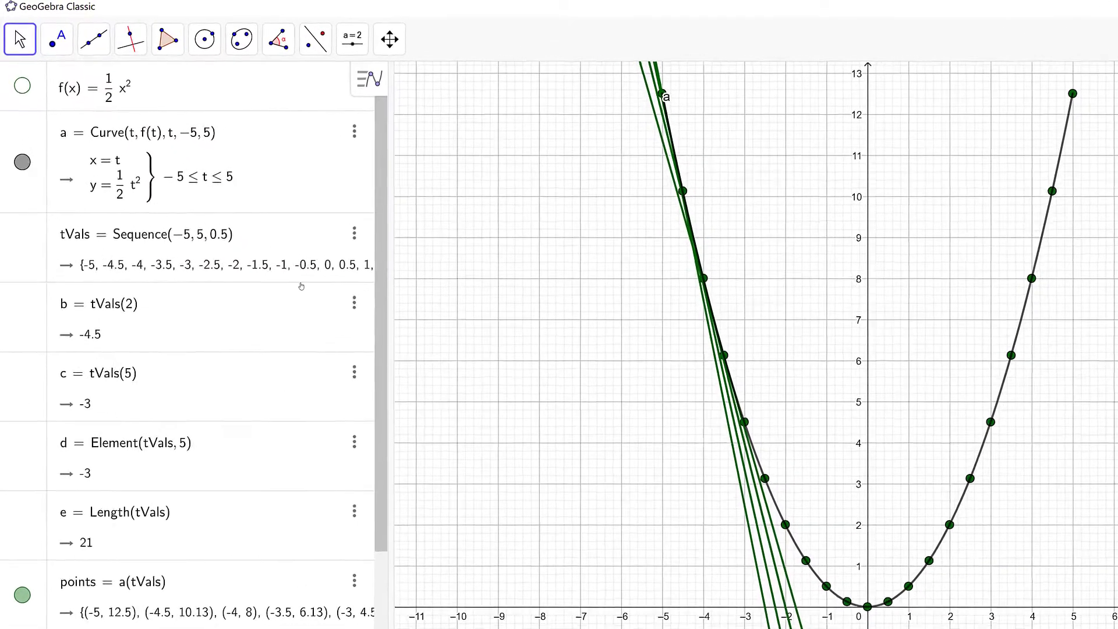
left_click(238, 249)
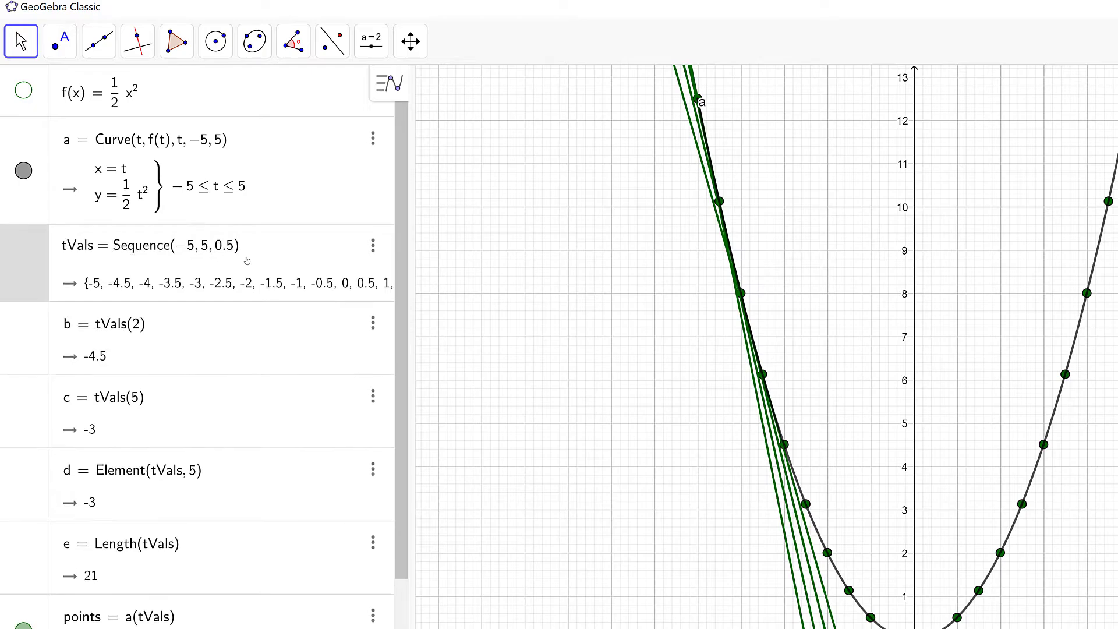
key("BackSpace")
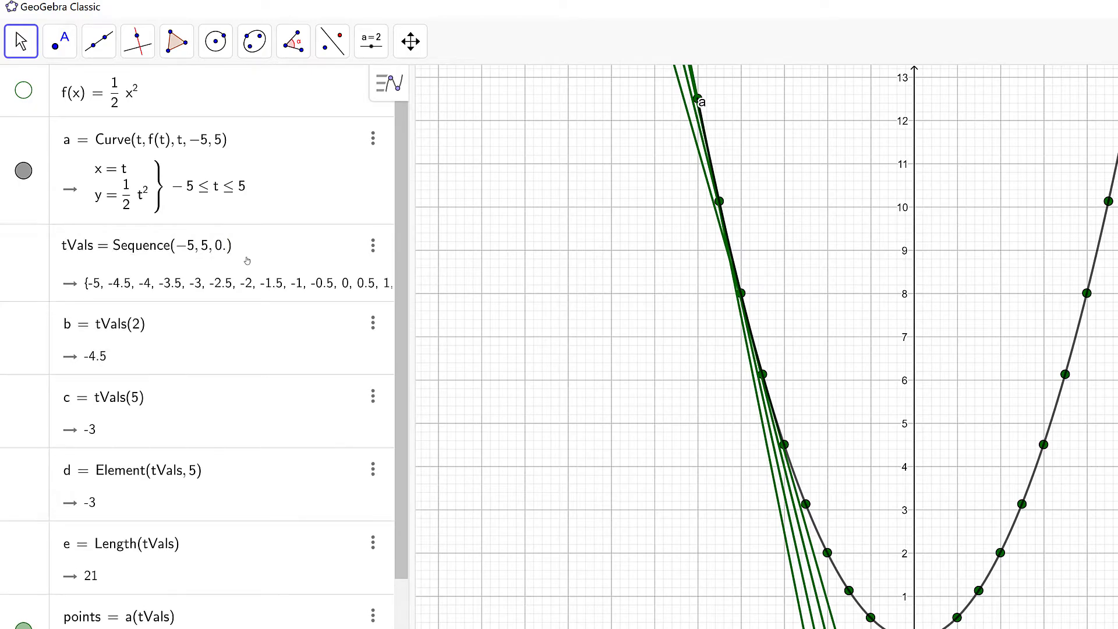
type("2")
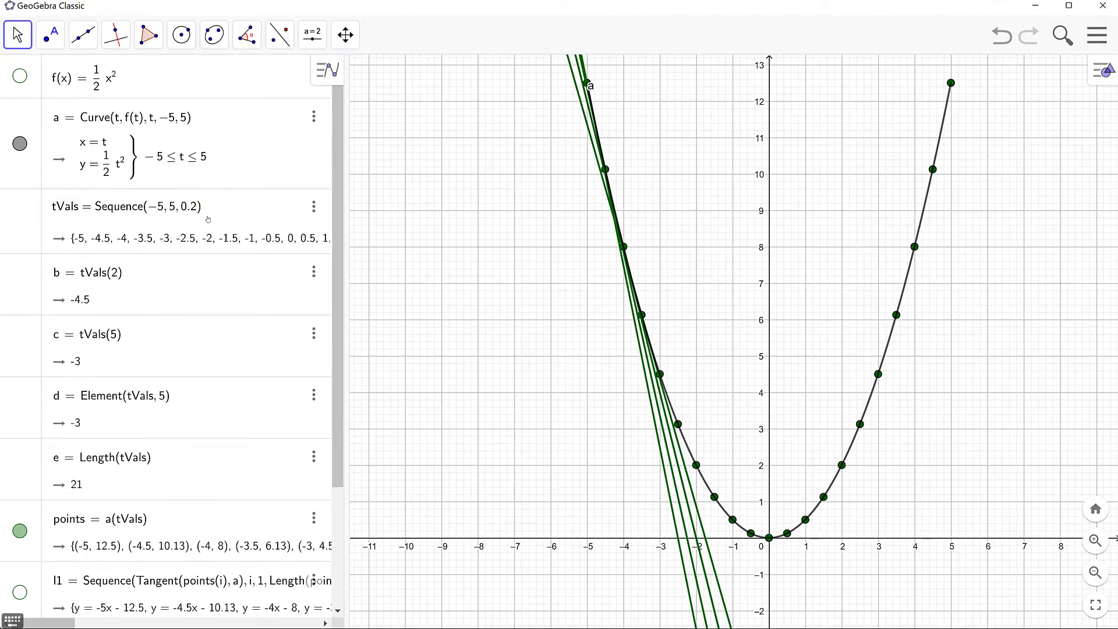
key("Return")
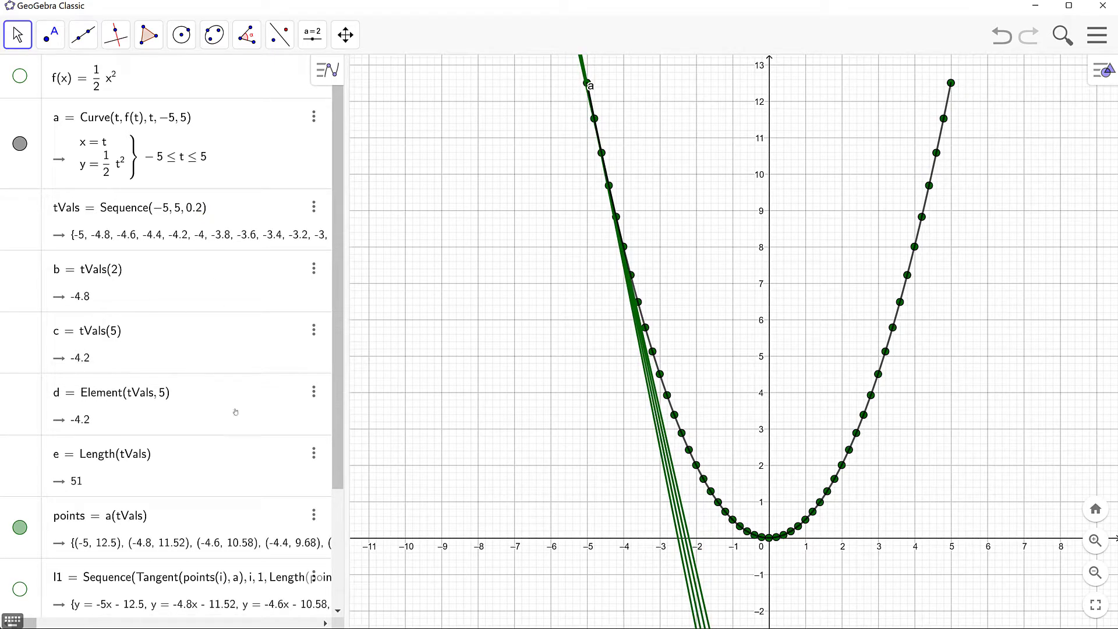
scroll(227, 504, "down", 3)
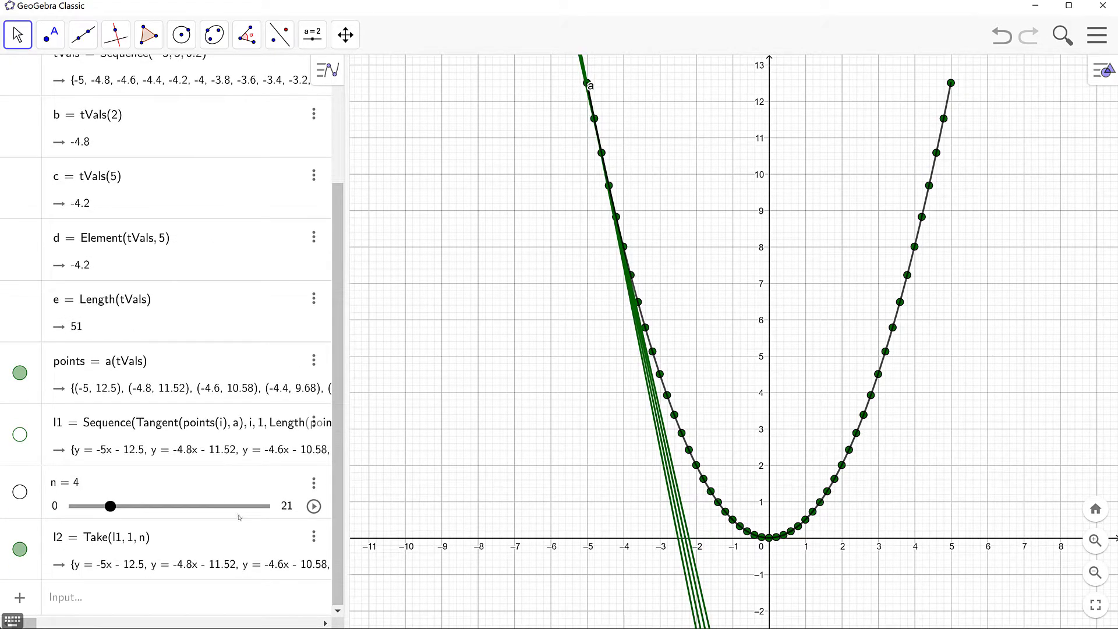
left_click(314, 506)
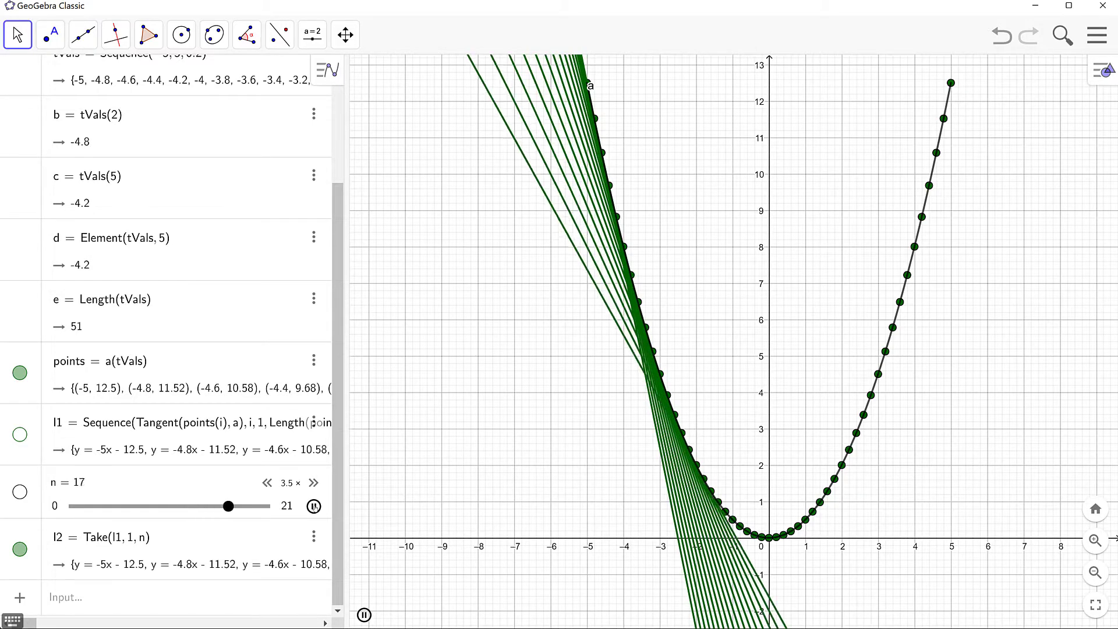
left_click(314, 506)
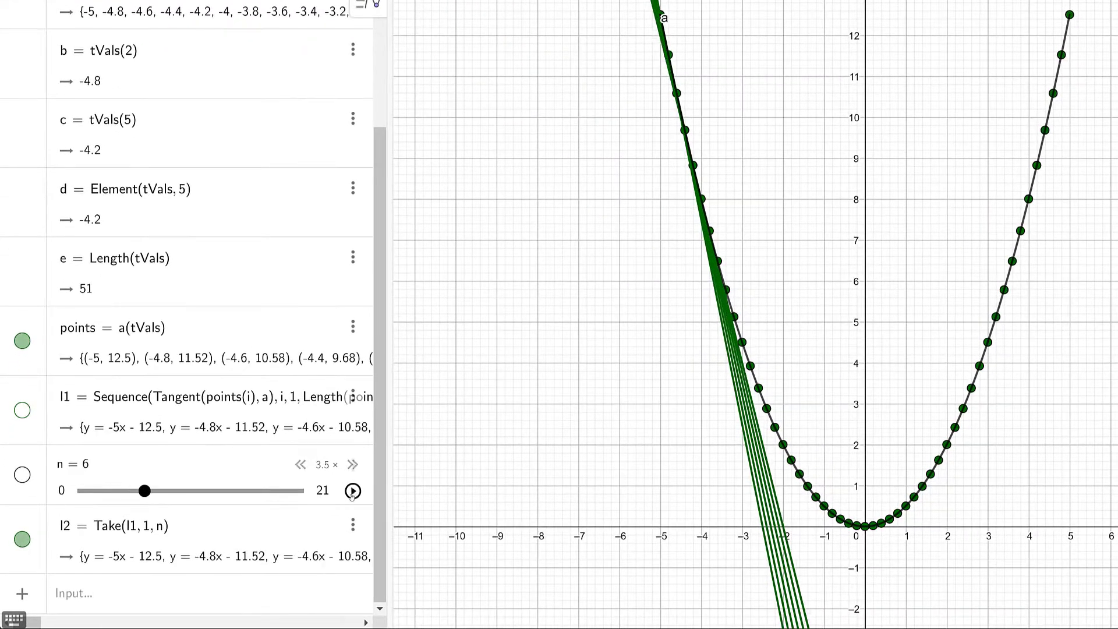
- Set the maximum of slider n to Length(tVals)
left_click(320, 493)
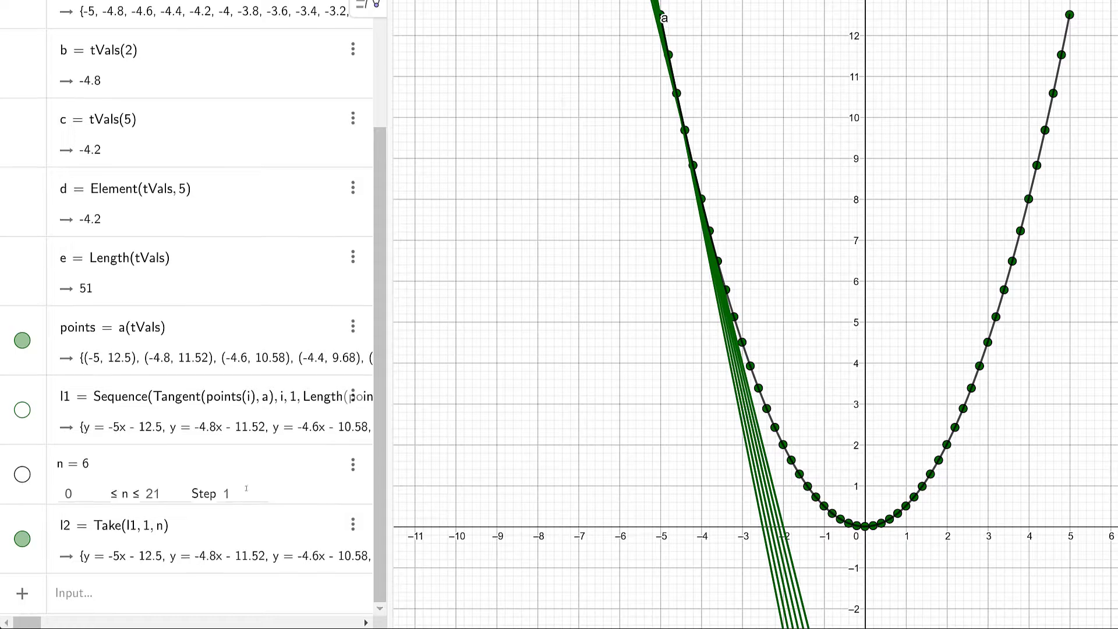
key("BackSpace")
key("BackSpace")
type("Length(")
key("Escape")
type("tVals)")
key("Return")
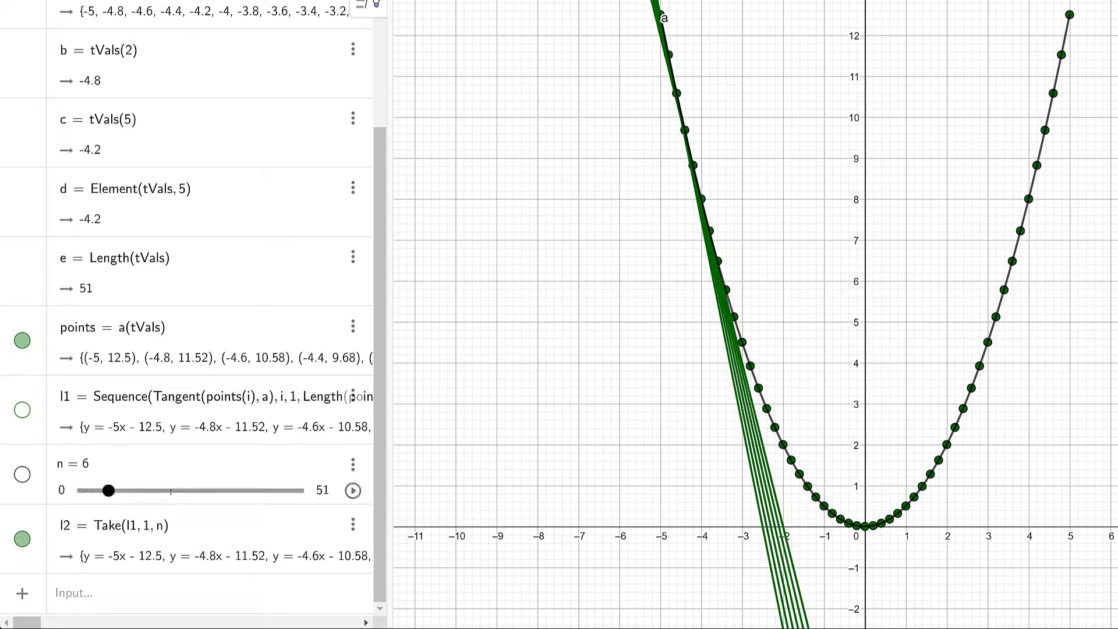
- Reset slider n to 0 and play its animation across the extended range before pausing it
left_click(322, 491)
left_click(62, 491)
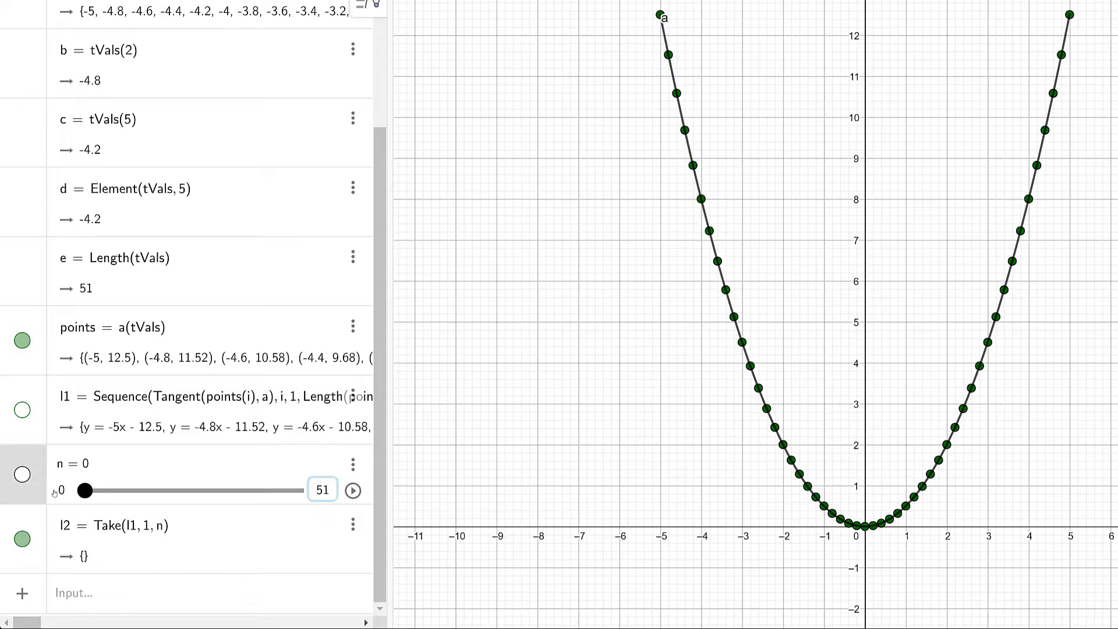
left_click(352, 491)
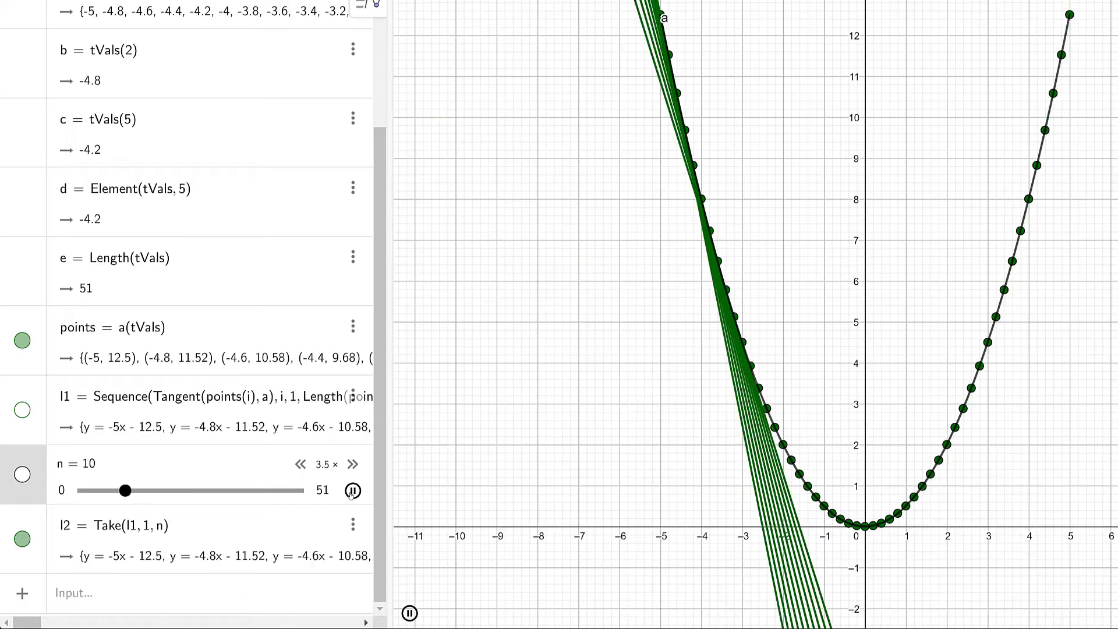
left_click(352, 490)
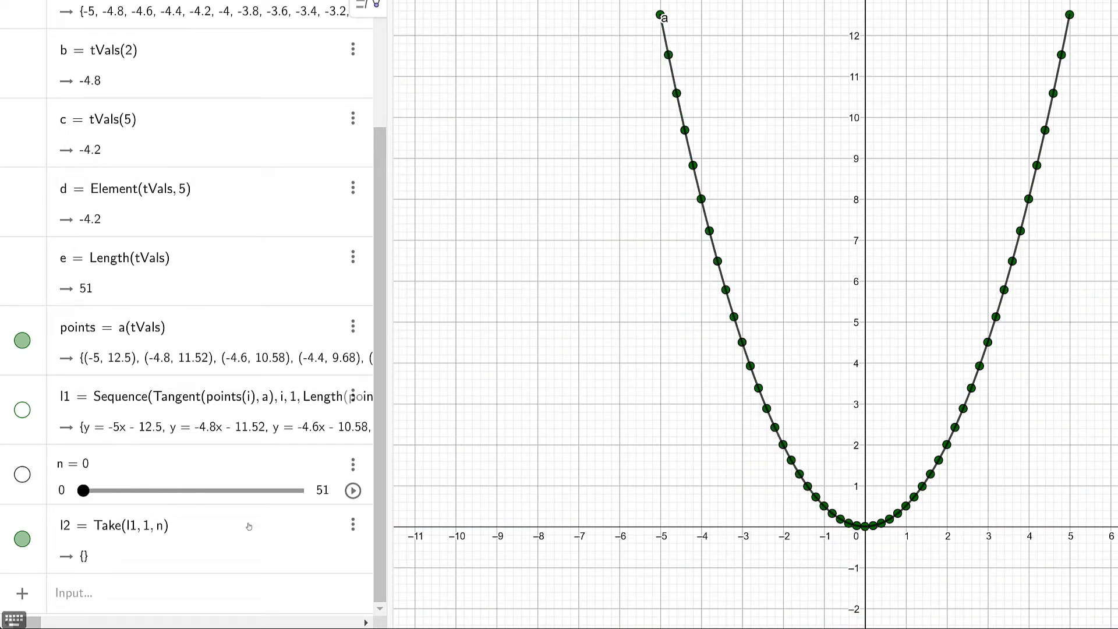
- Duplicate the definition of l2 and change its list to points, making Take(points, 1, n)
left_click(353, 524)
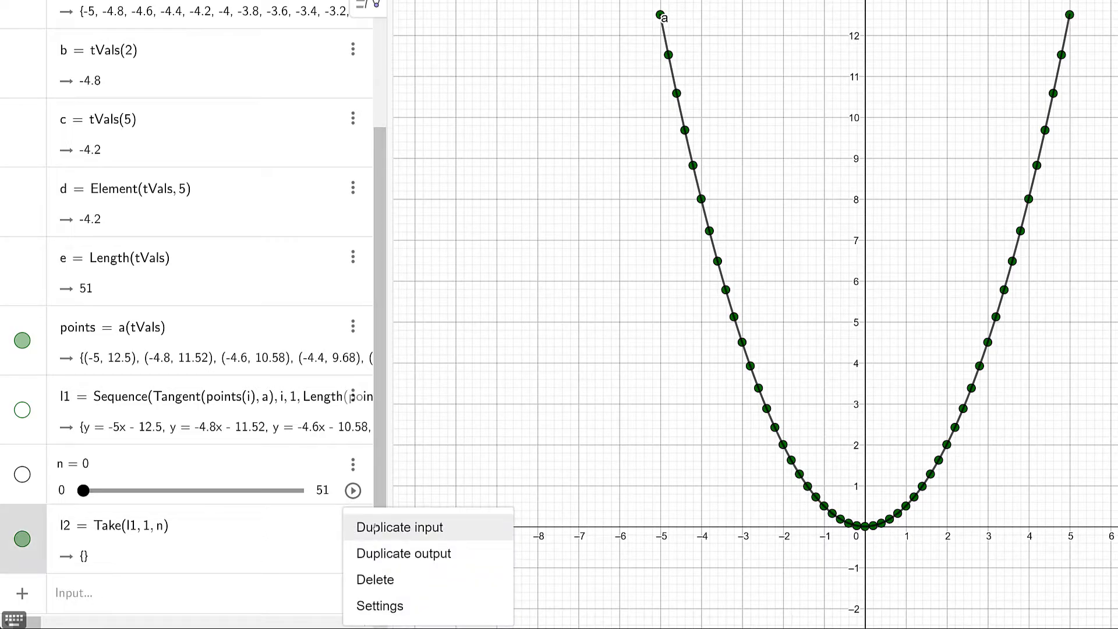
left_click(375, 527)
key("Left")
key("Left")
key("Left")
key("Left")
key("Left")
key("Left")
key("Left")
key("BackSpace")
key("BackSpace")
type("points")
key("Return")
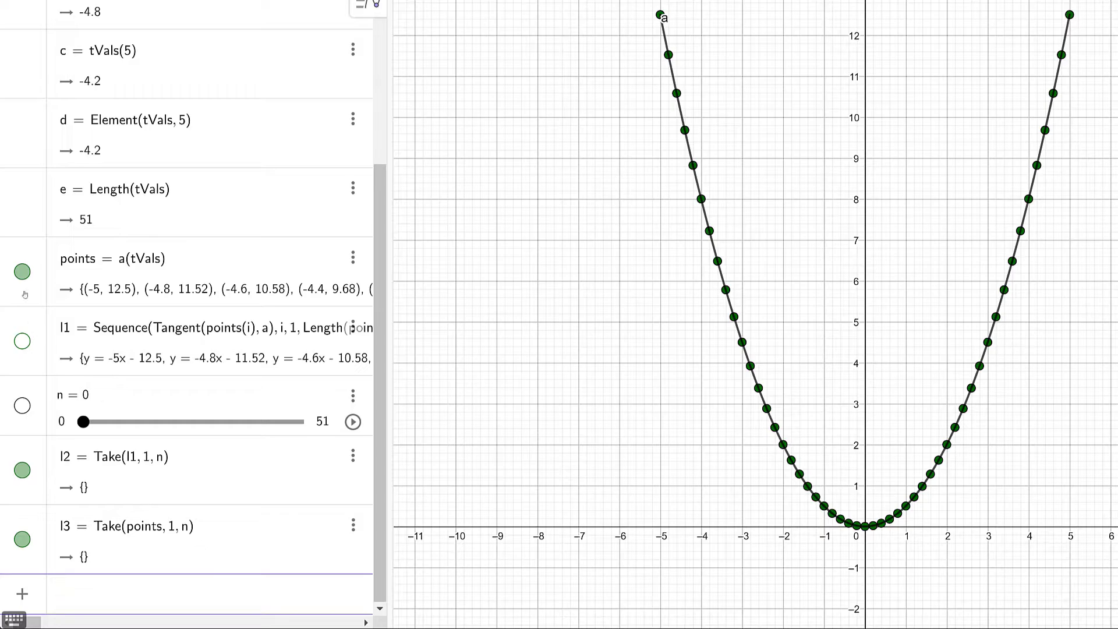
- Hide the full points list and animate slider n to reveal the points together with their tangents
left_click(22, 272)
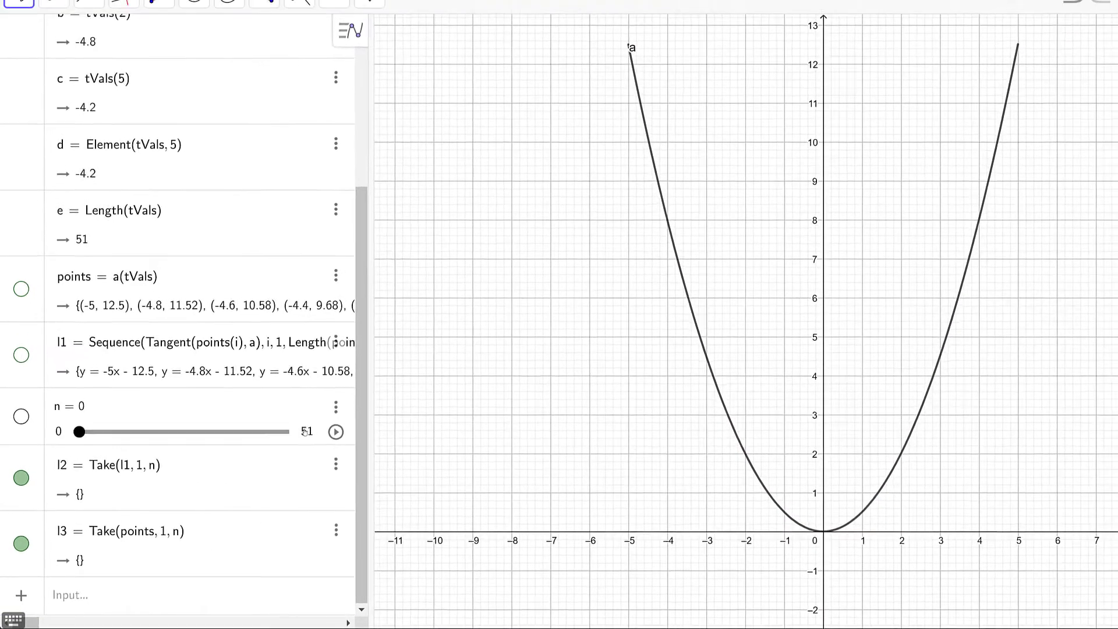
left_click(336, 431)
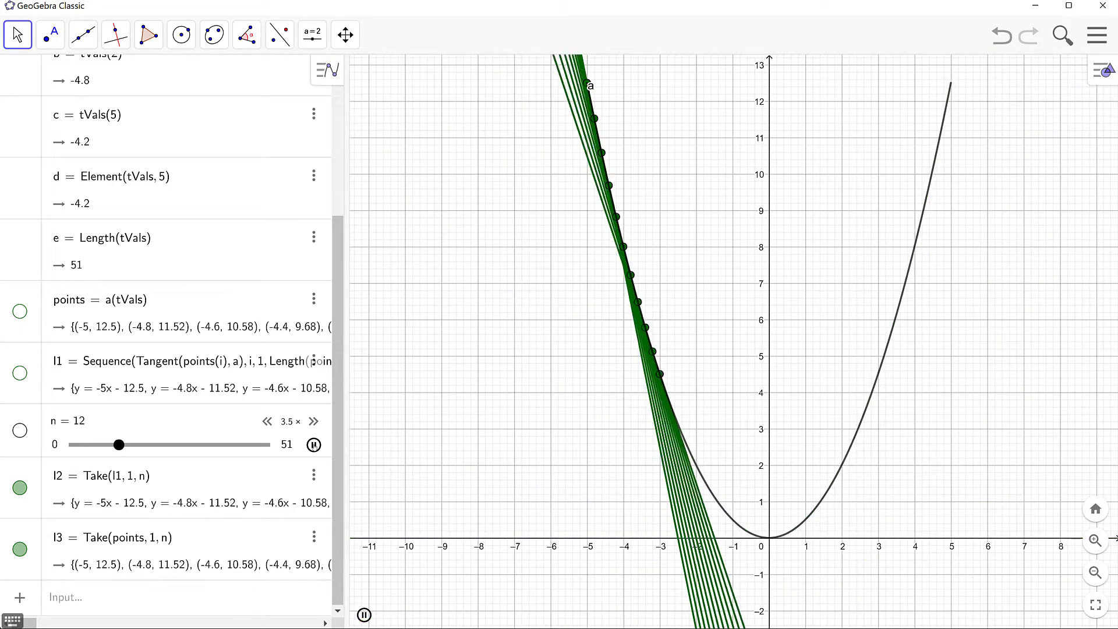
left_click(313, 444)
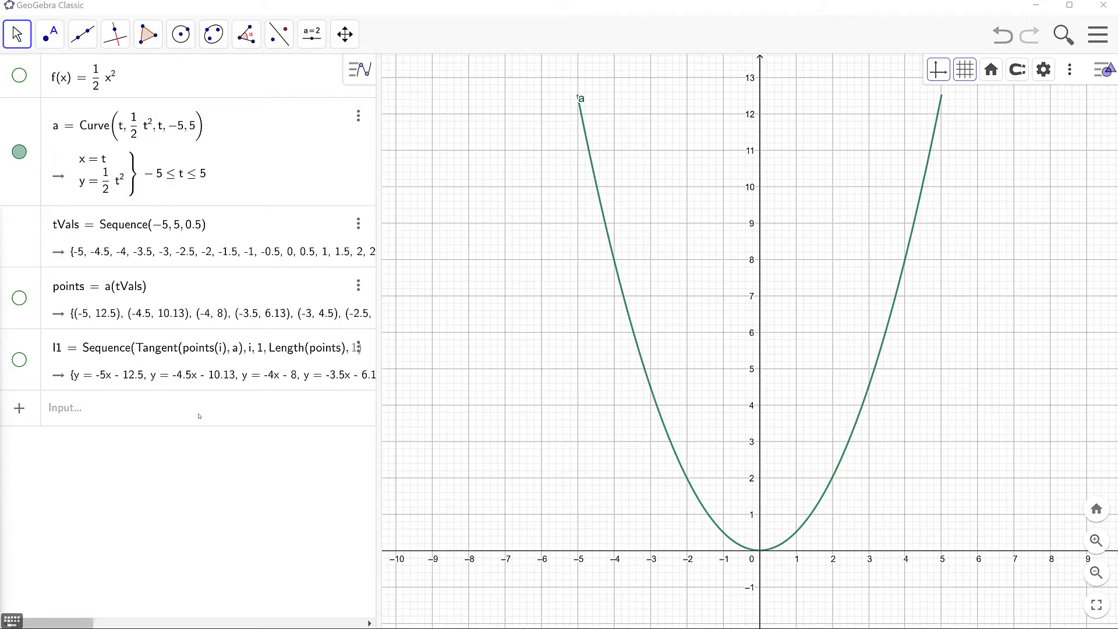
- Create the point (2, f(2)) on the curve
left_click(200, 416)
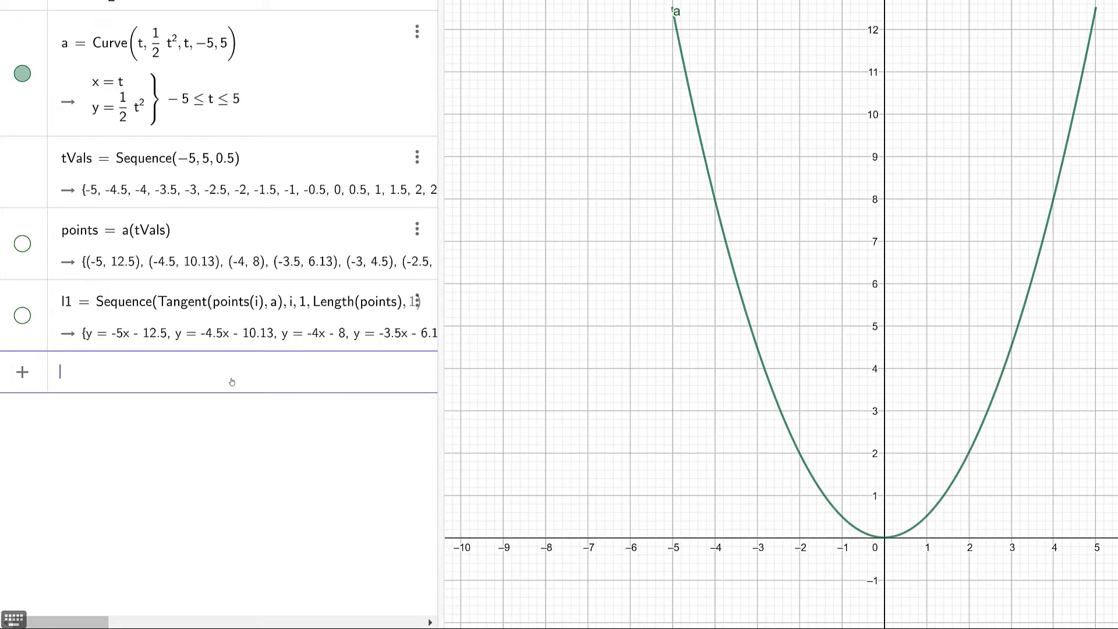
type("(2, f")
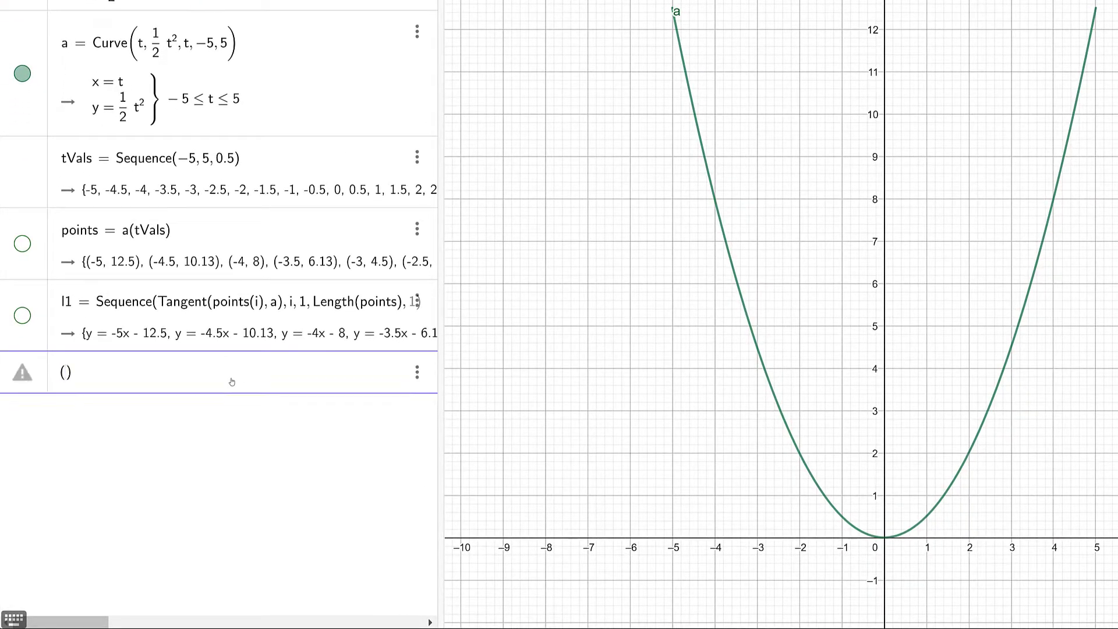
type("(2")
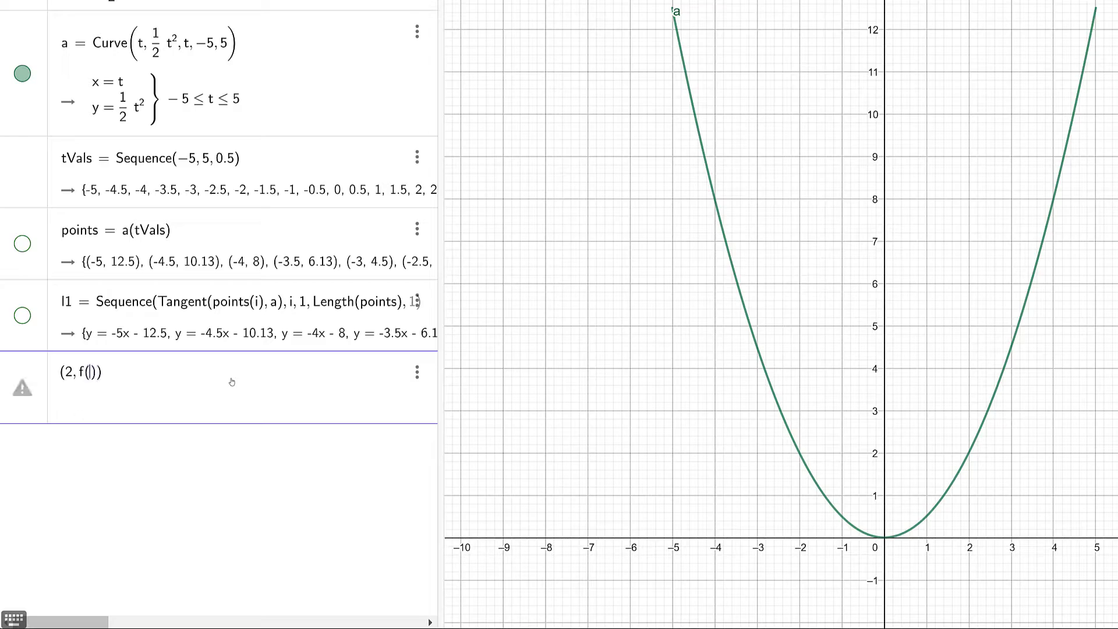
key("Return")
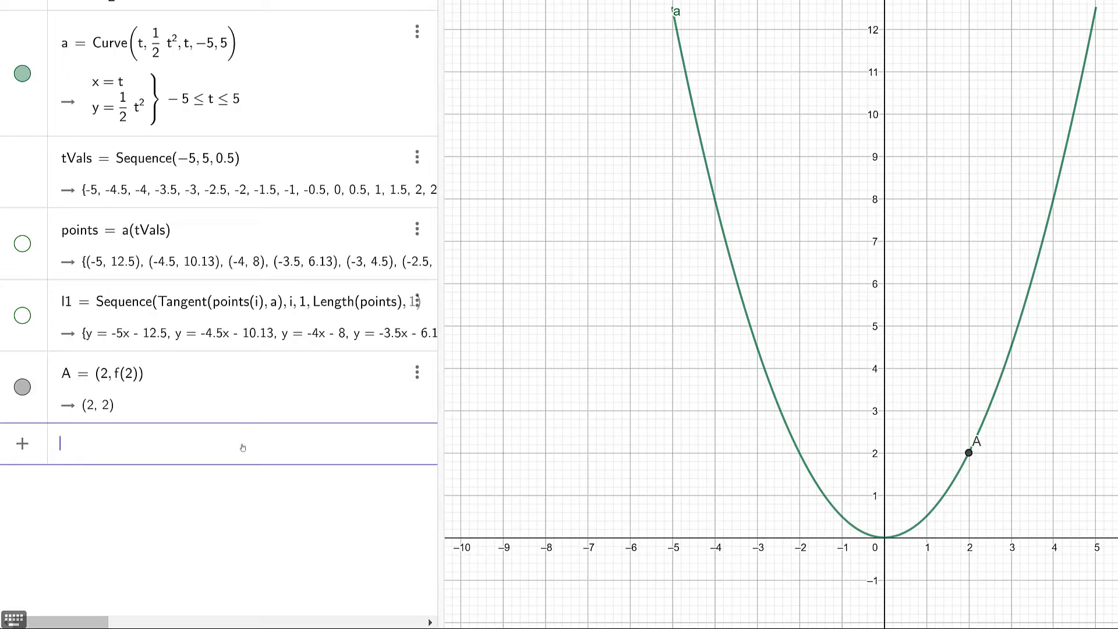
- Construct the tangent to curve a at point A with Tangent(A, a)
type("Tang")
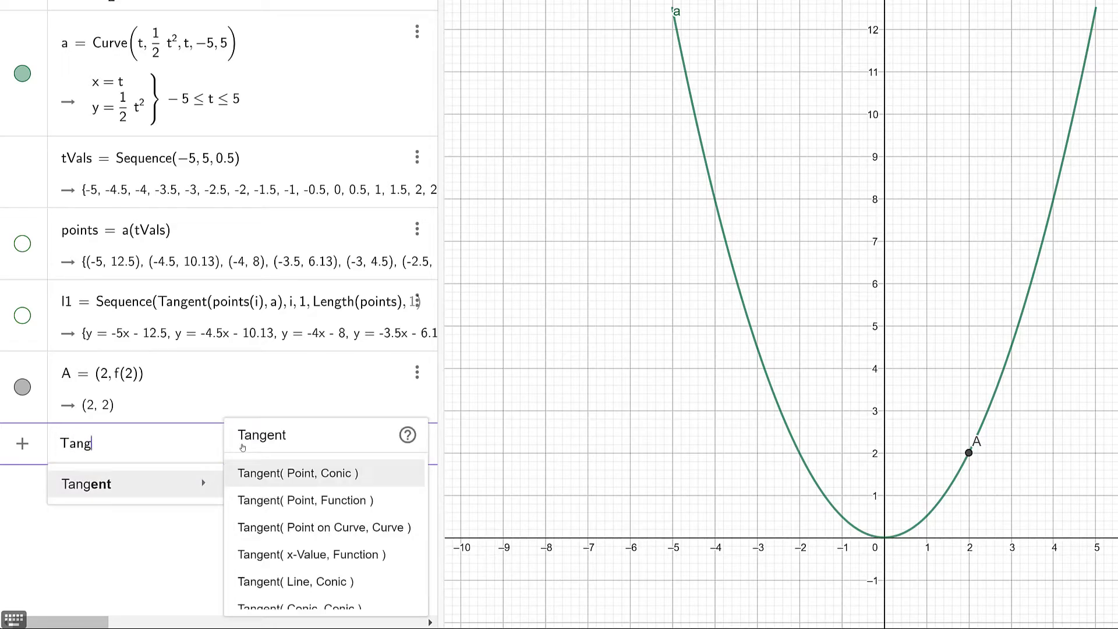
key("Down")
key("Down")
key("Return")
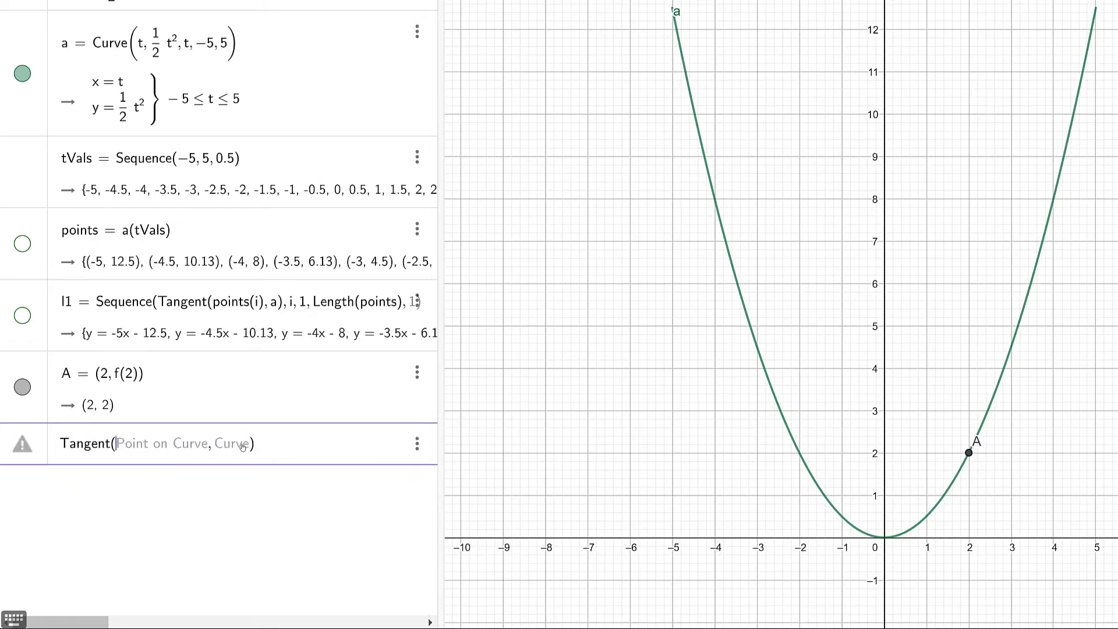
type("A")
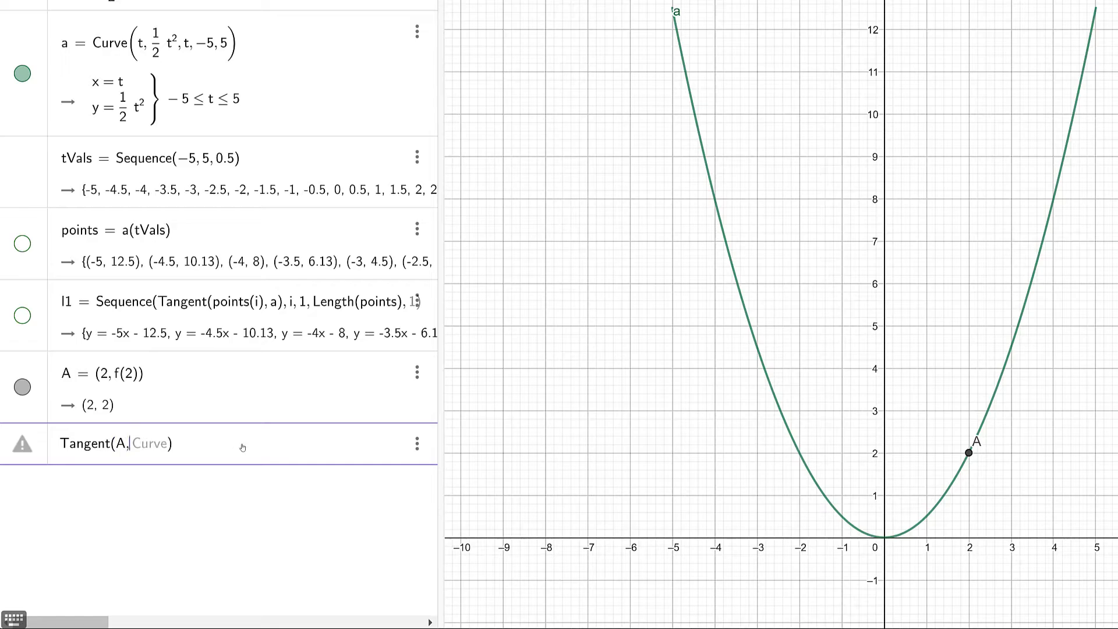
type(", a")
key("Return")
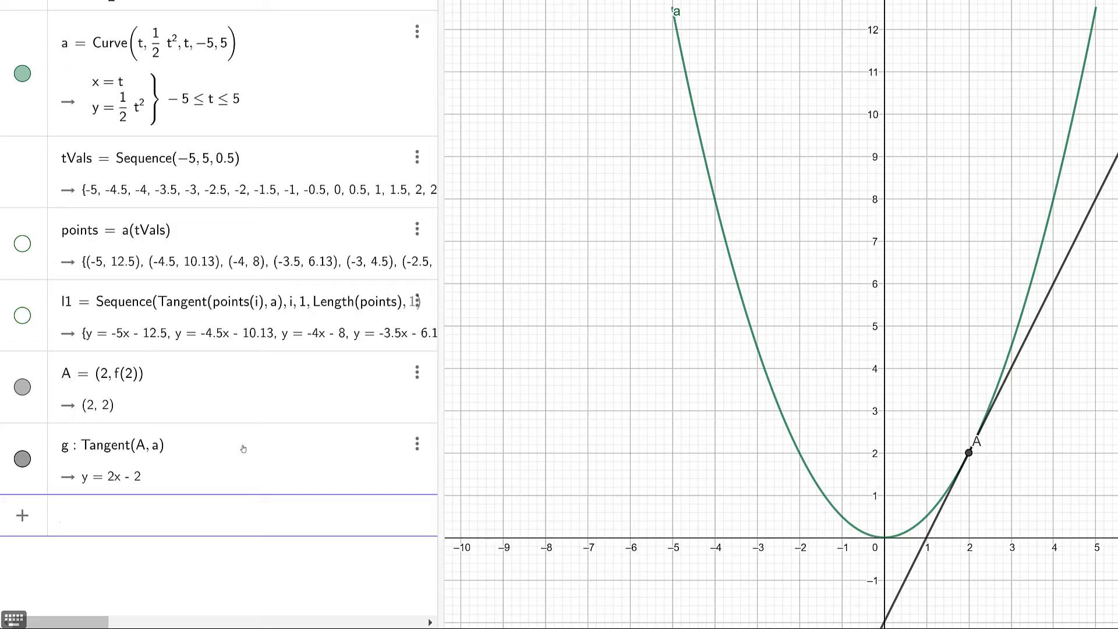
- Create the direction vector of tangent line g with Direction(g) and name it v
type("Direc")
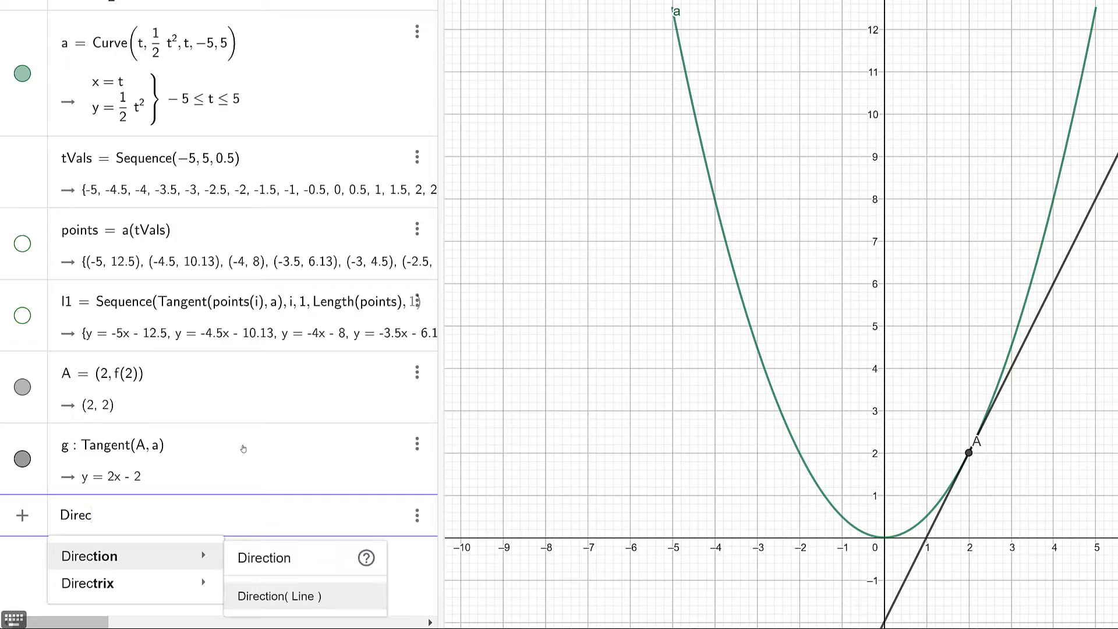
key("Return")
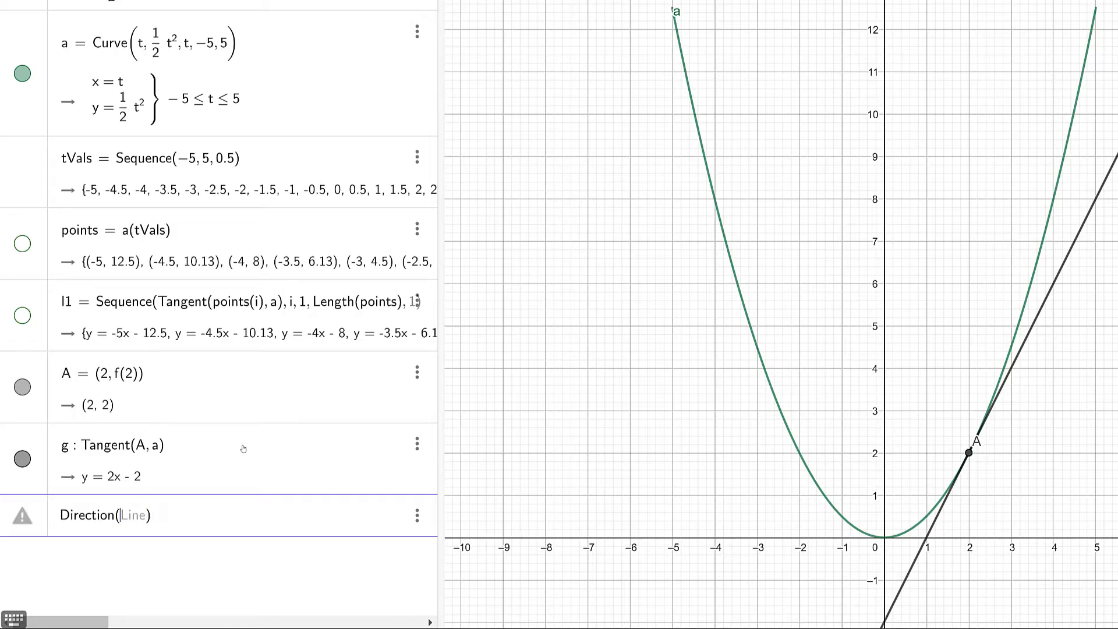
type("g")
key("Return")
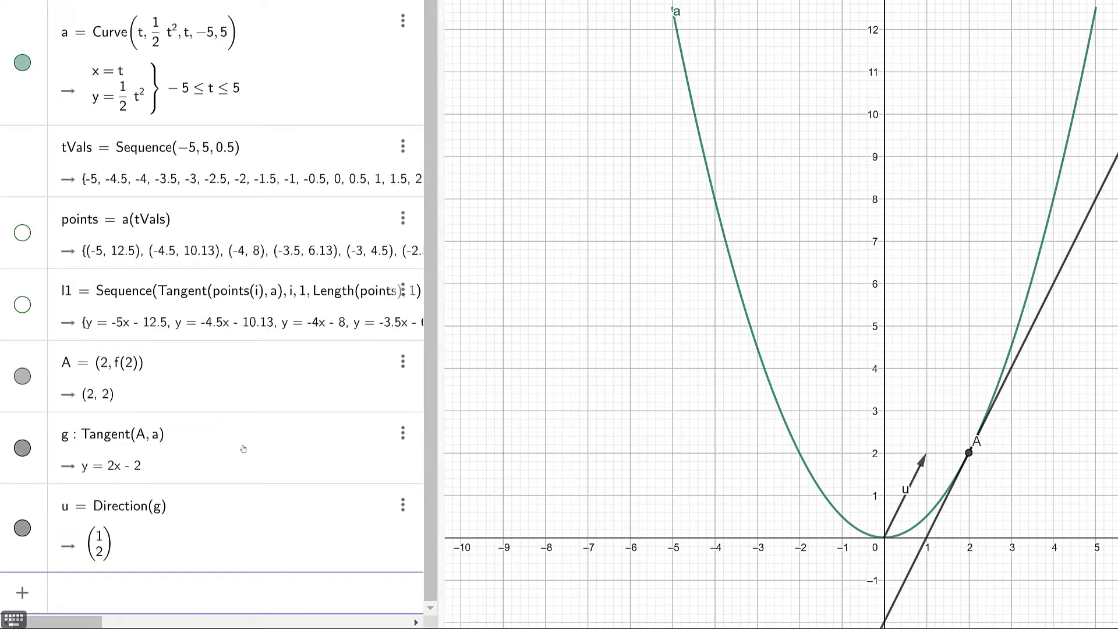
left_click(68, 513)
key("BackSpace")
type("v")
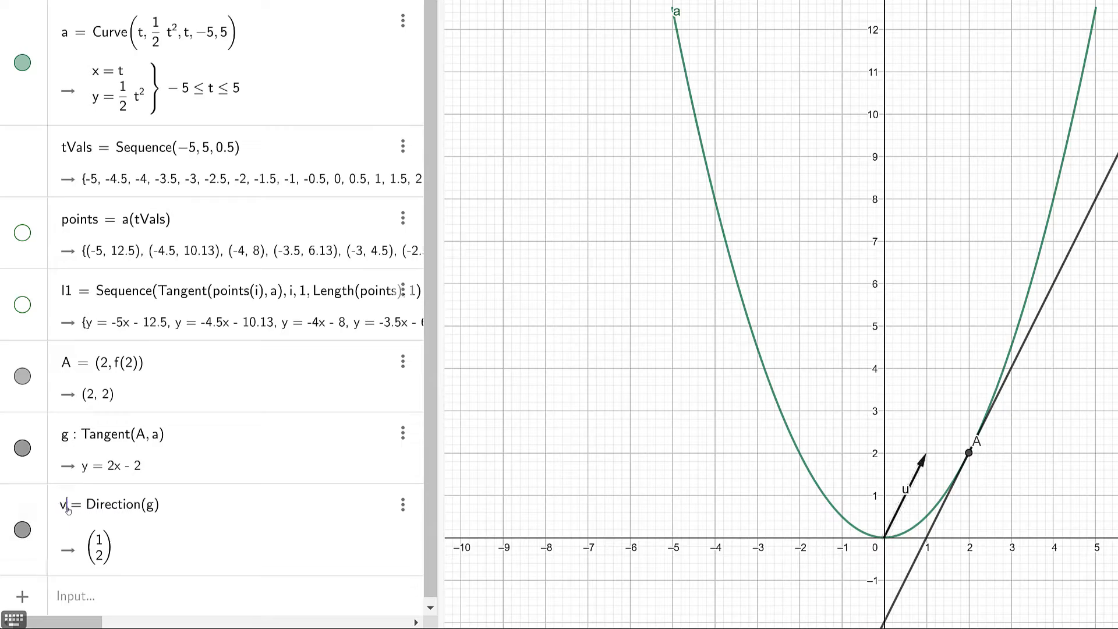
key("Return")
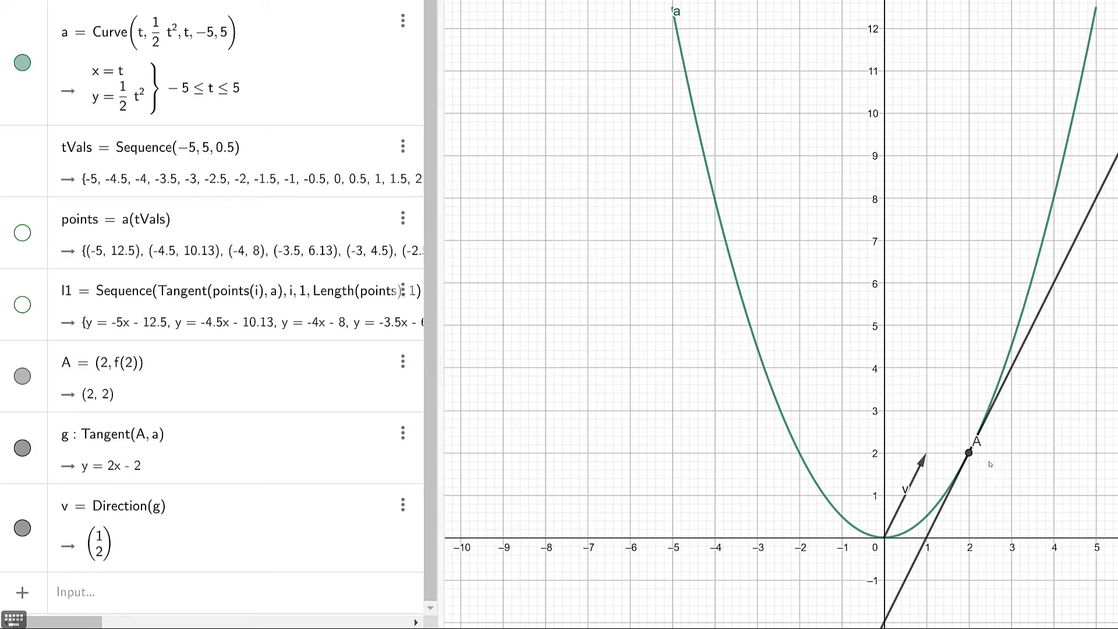
- Create a point on the tangent line by adding the direction vector to A, as A + v
scroll(990, 464, "up", 5)
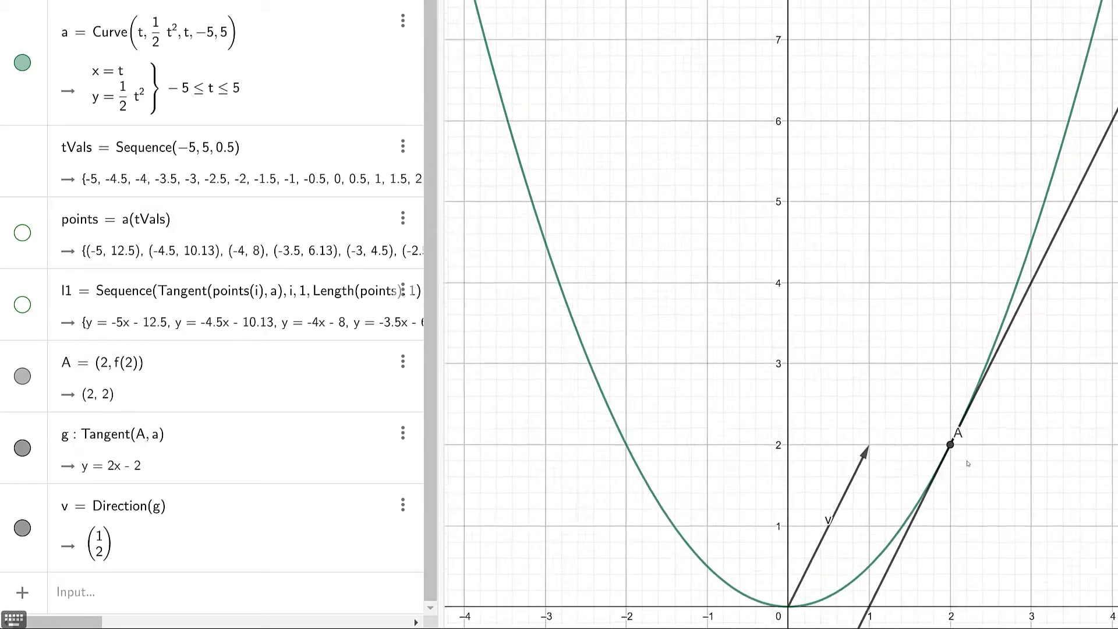
left_click_drag(888, 320, 879, 236)
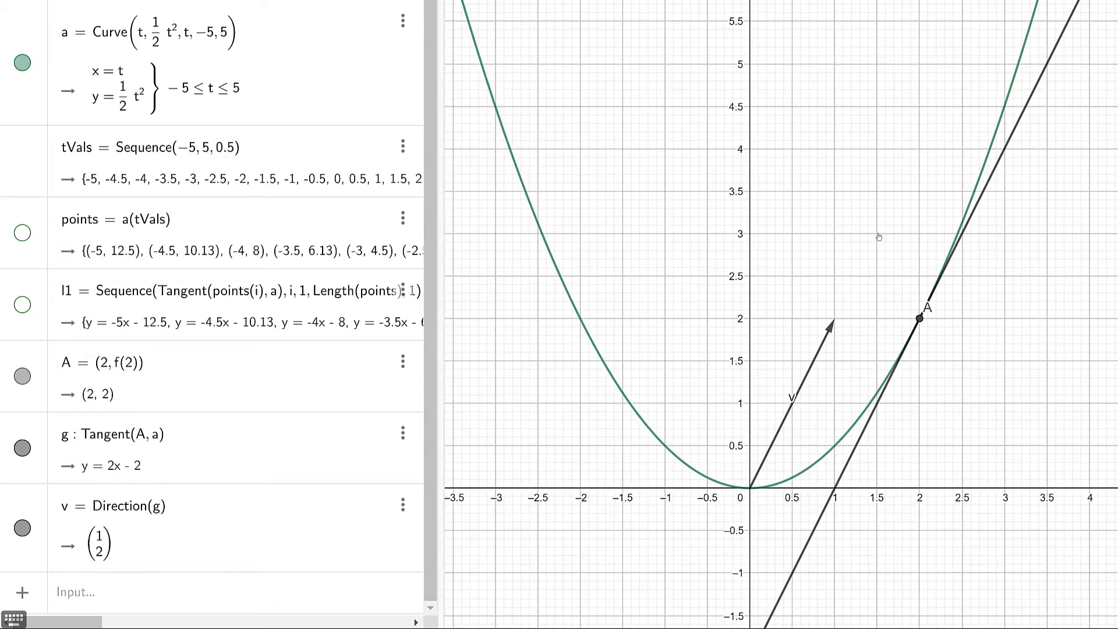
left_click(210, 589)
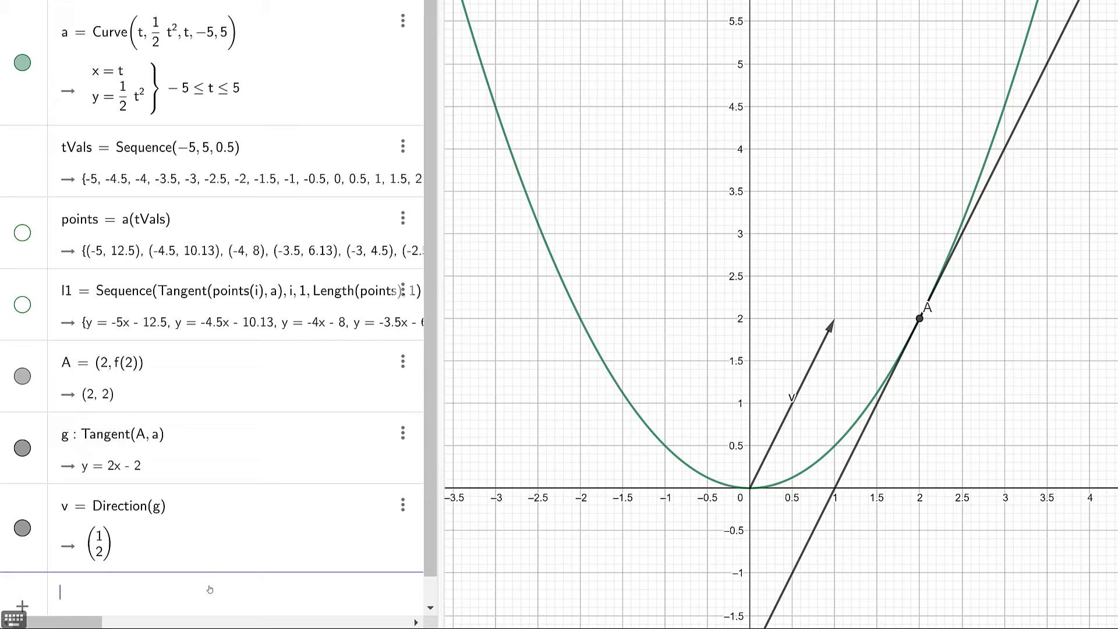
type("A + v")
key("Return")
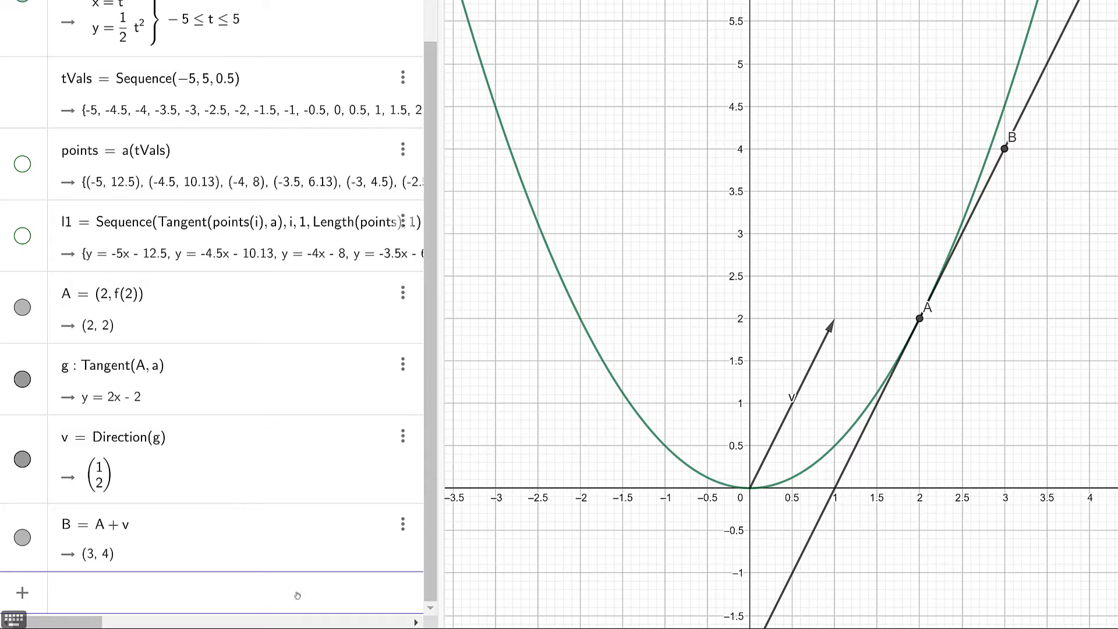
- Create a translated copy of point A with Translate(A, v) and color it red
type("Transl")
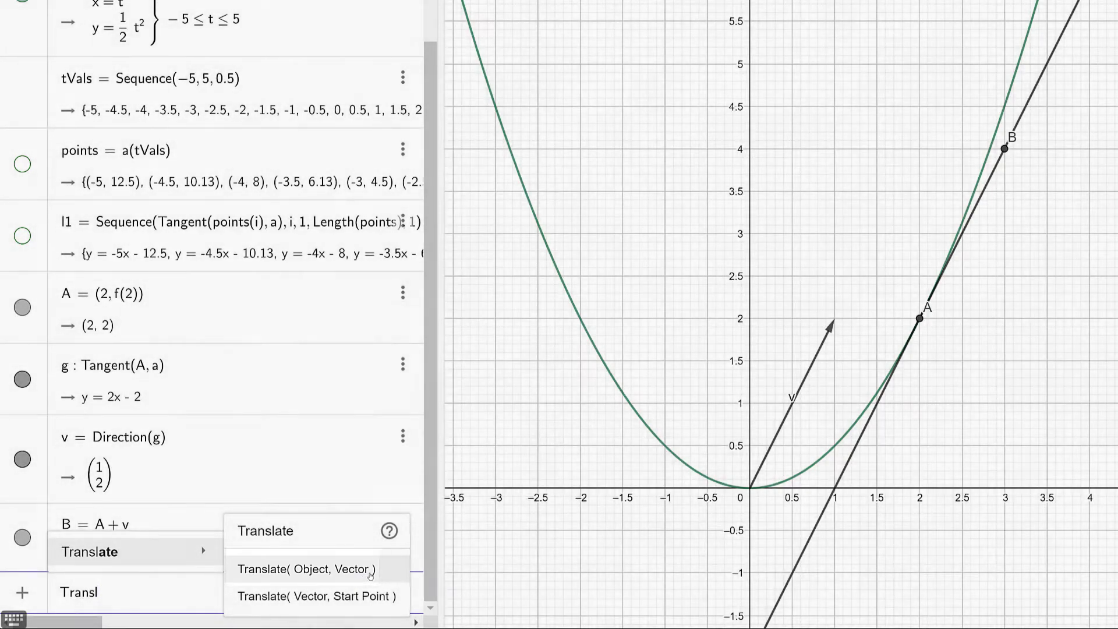
left_click(366, 577)
type("A, ")
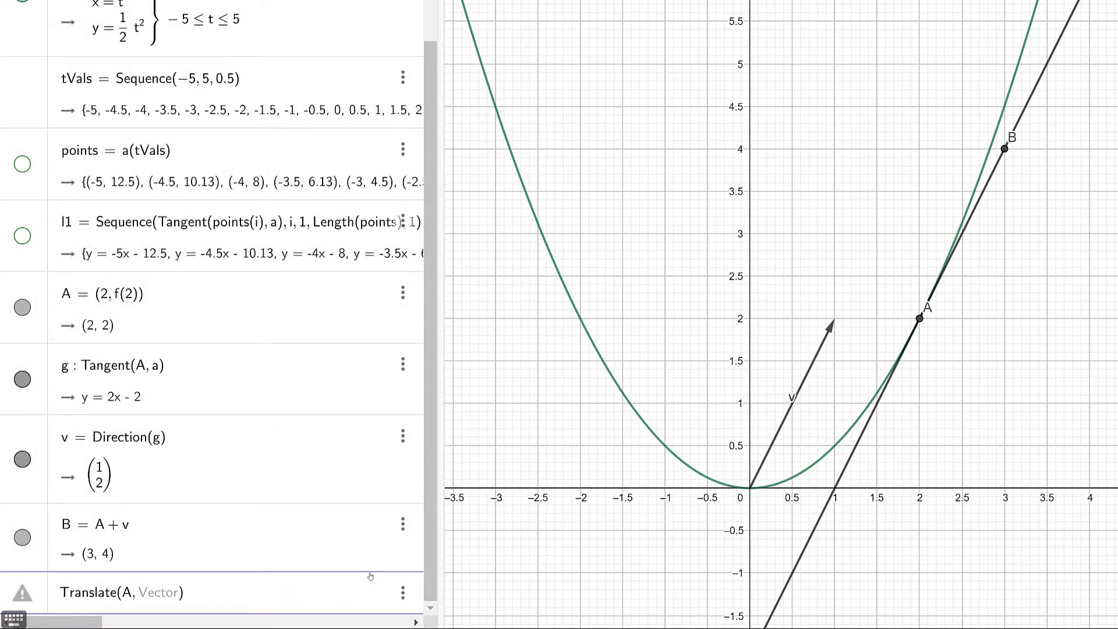
type("v")
key("Return")
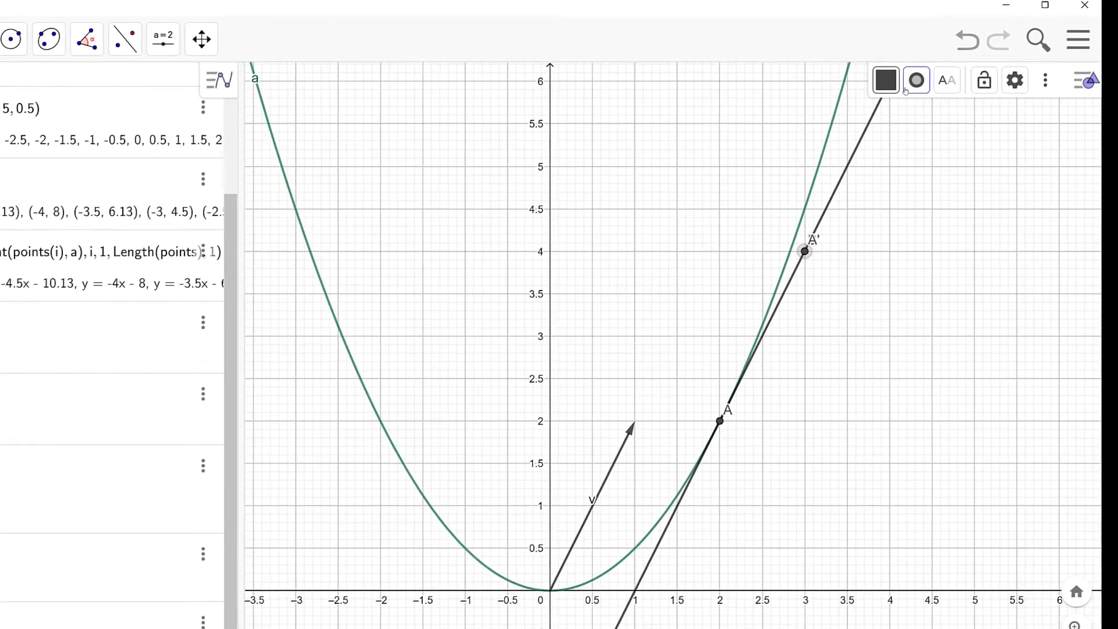
left_click(888, 80)
left_click(1009, 119)
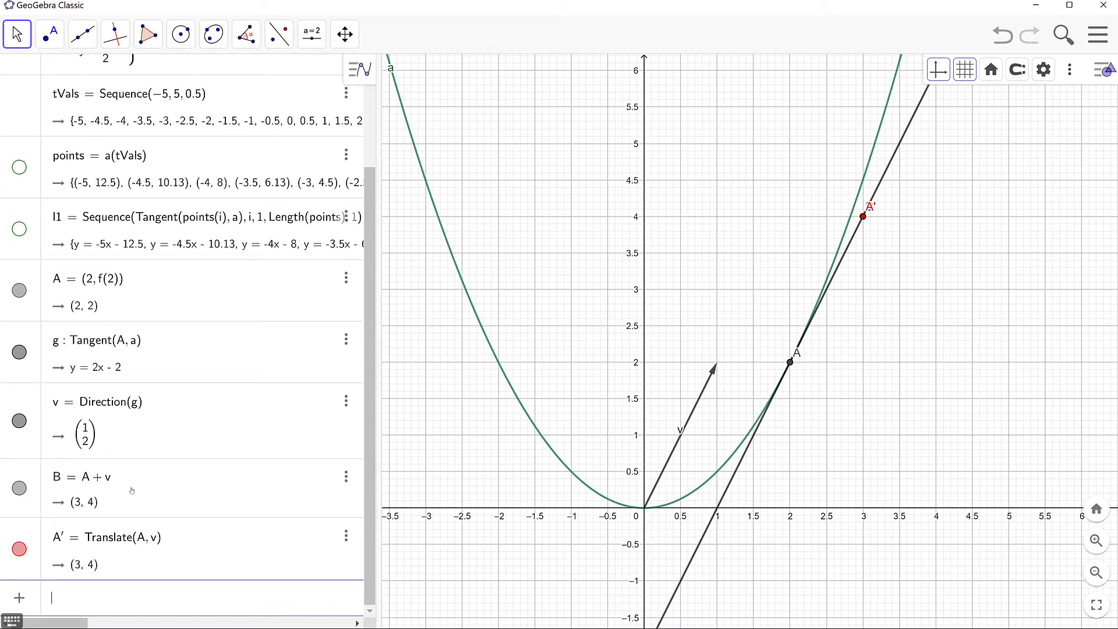
- Hide the red point A' to compare its position with B, and show it again
left_click(19, 549)
left_click(25, 501)
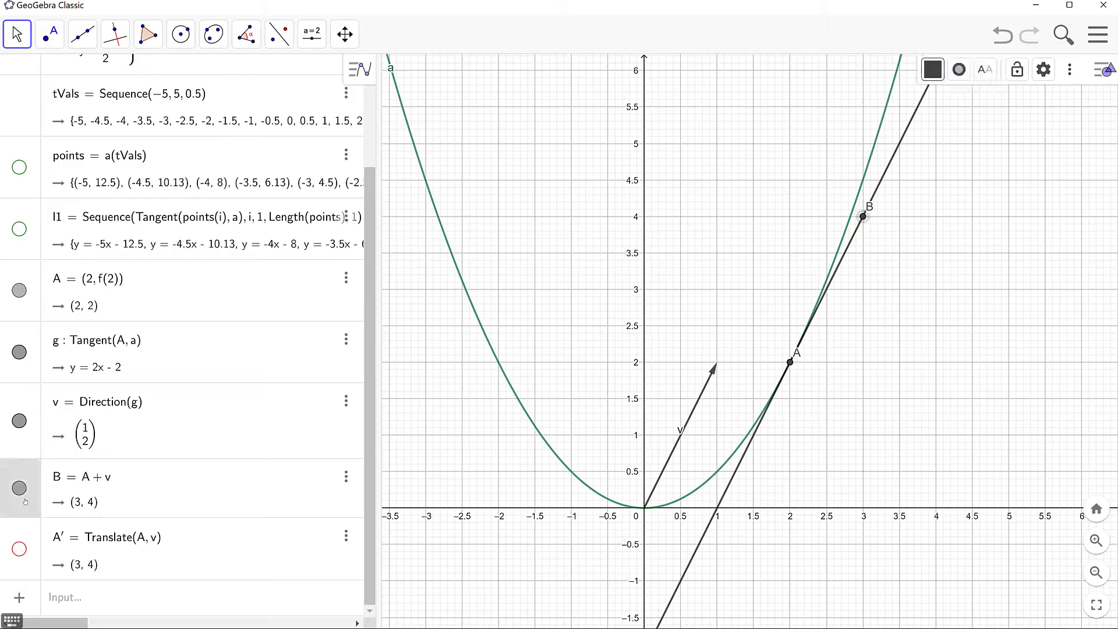
left_click(19, 548)
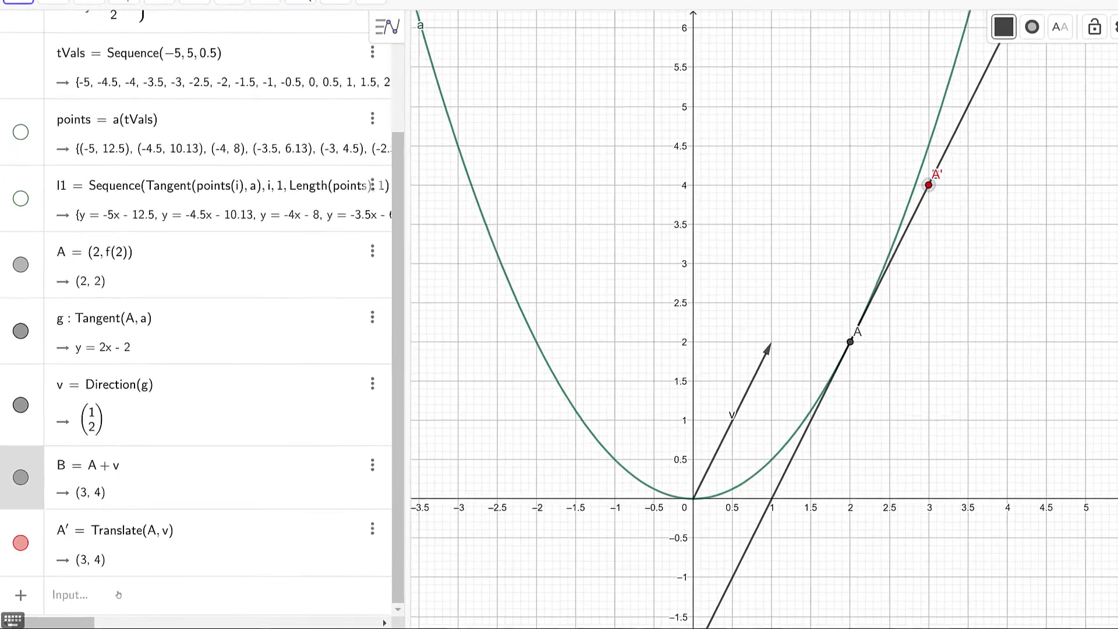
- Preview the translation of curve a with Translate(a, v) and clear the expression
left_click(142, 594)
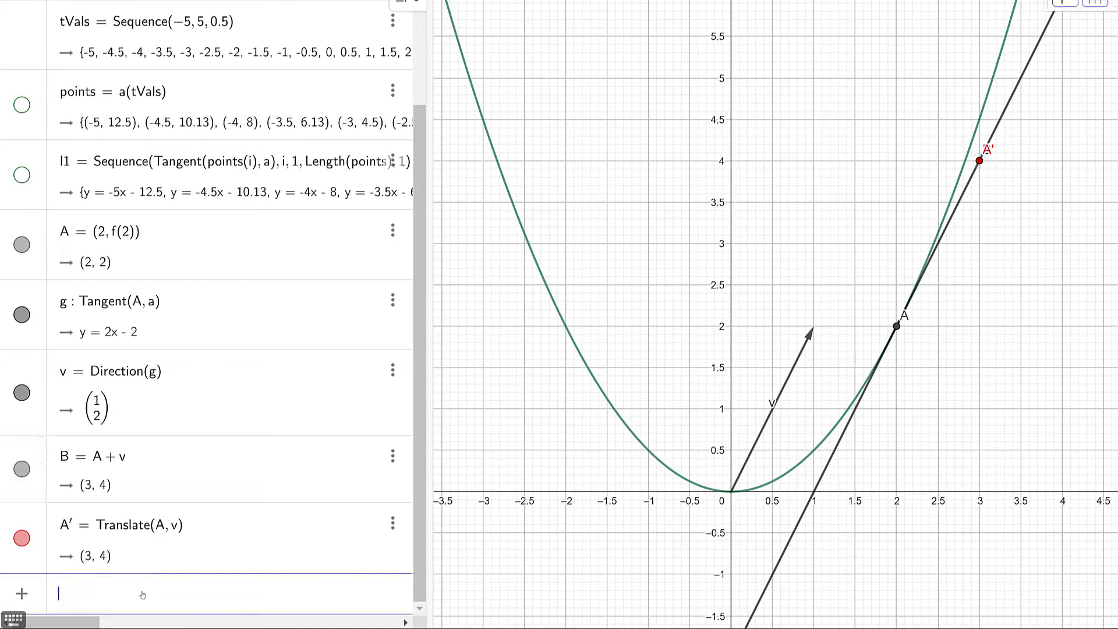
type("Trans")
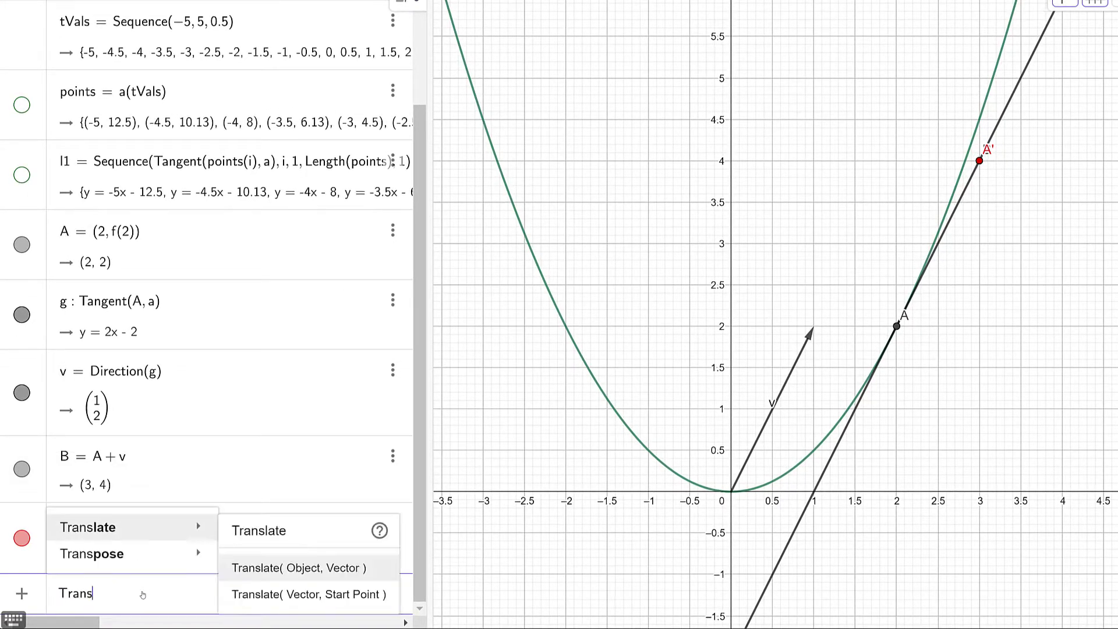
key("Return")
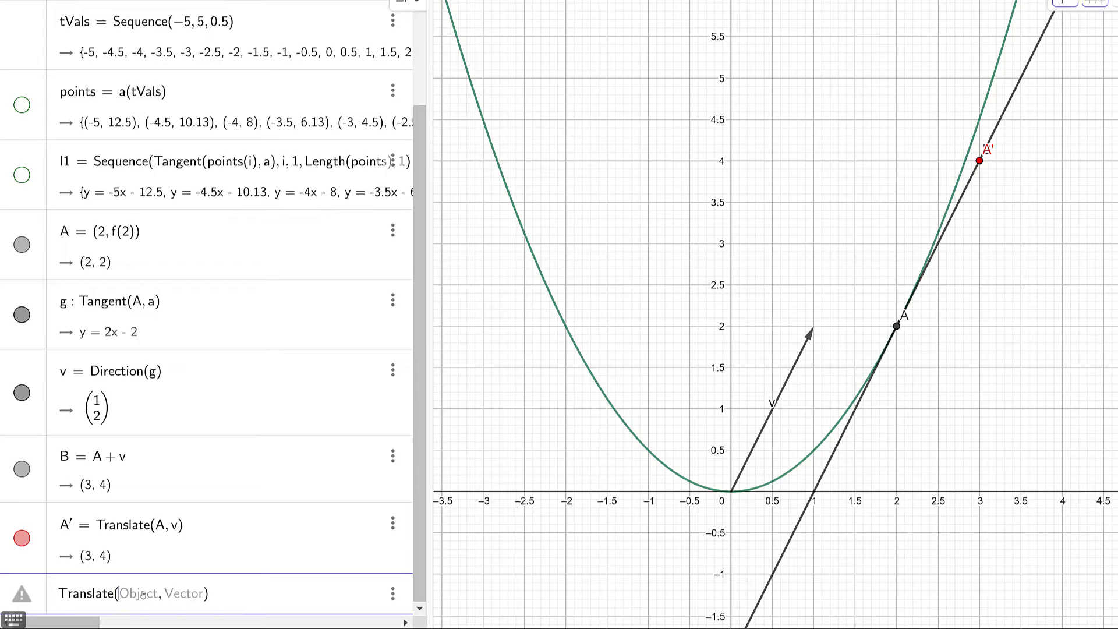
type("a, v")
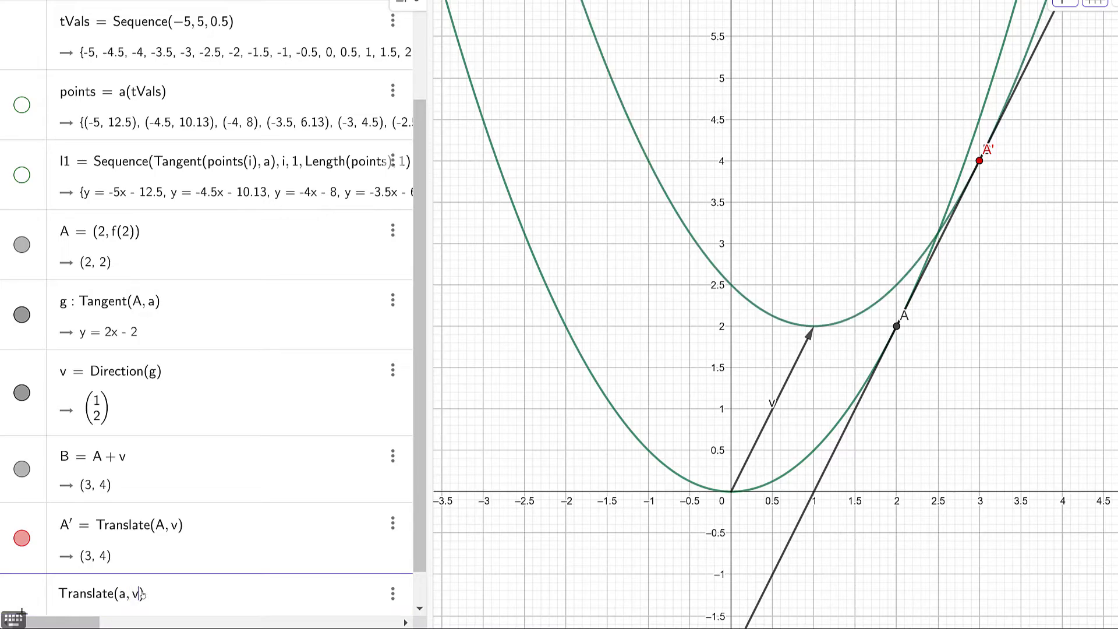
key("BackSpace")
key("BackSpace")
key("BackSpace")
key("BackSpace")
key("BackSpace")
key("BackSpace")
key("BackSpace")
key("BackSpace")
key("BackSpace")
key("BackSpace")
key("BackSpace")
key("BackSpace")
key("BackSpace")
key("BackSpace")
key("BackSpace")
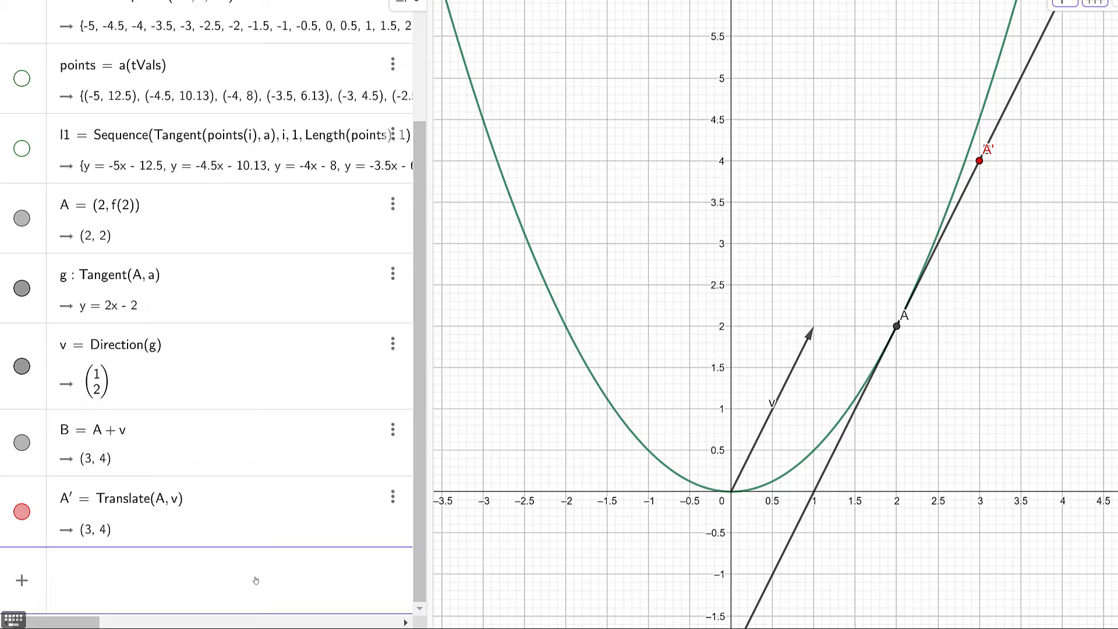
- Create a slider n ranging from -2 to 2
type("n=Slid")
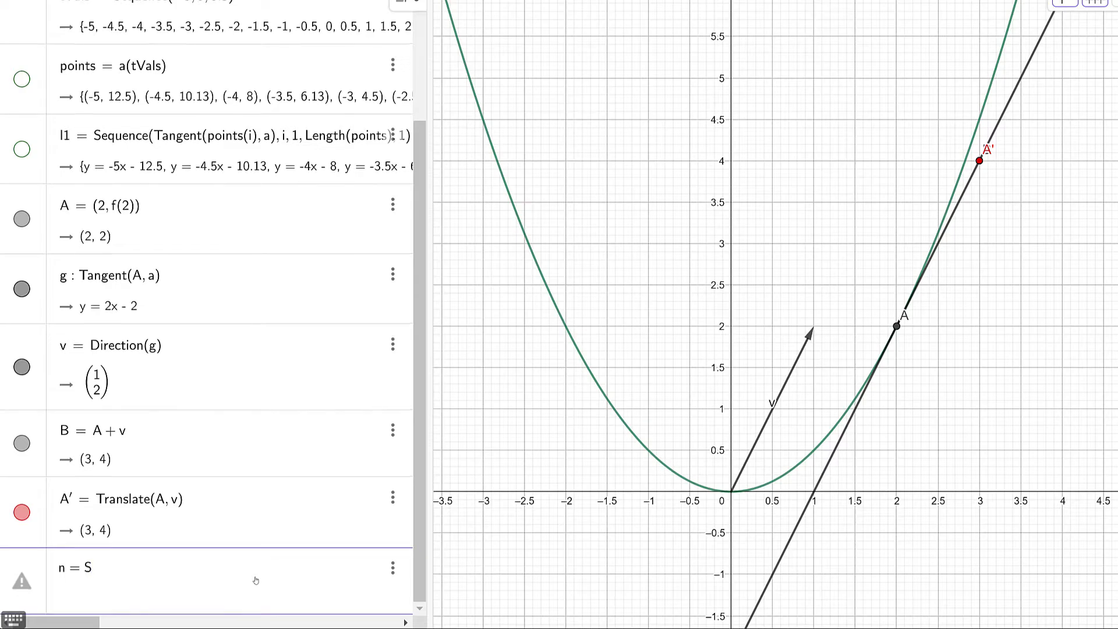
type("er")
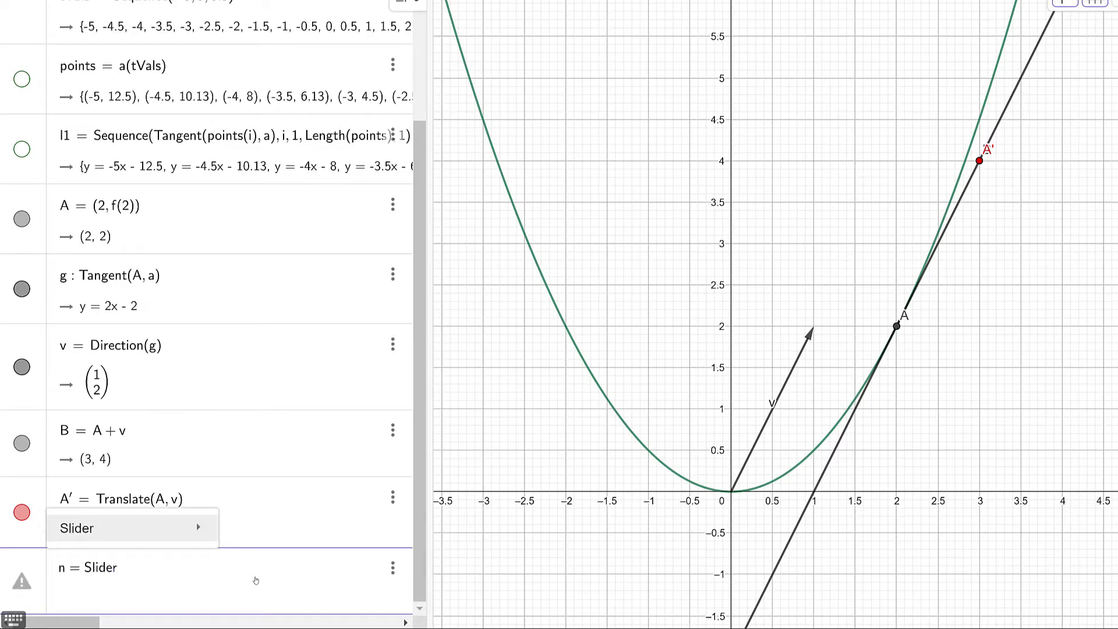
type("(")
type("-2,2")
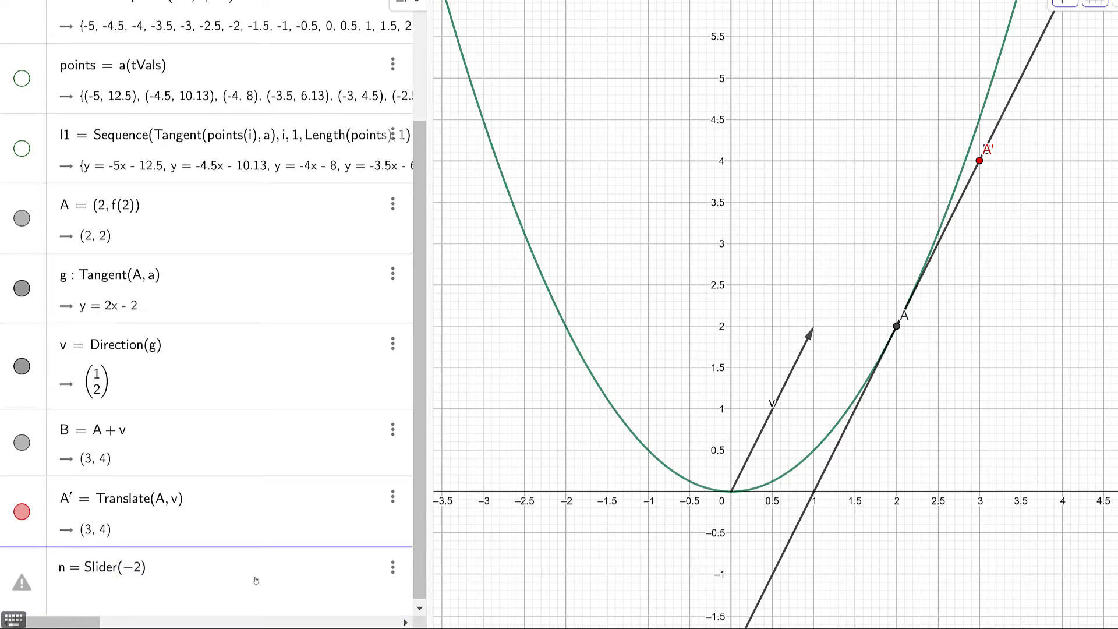
key("Return")
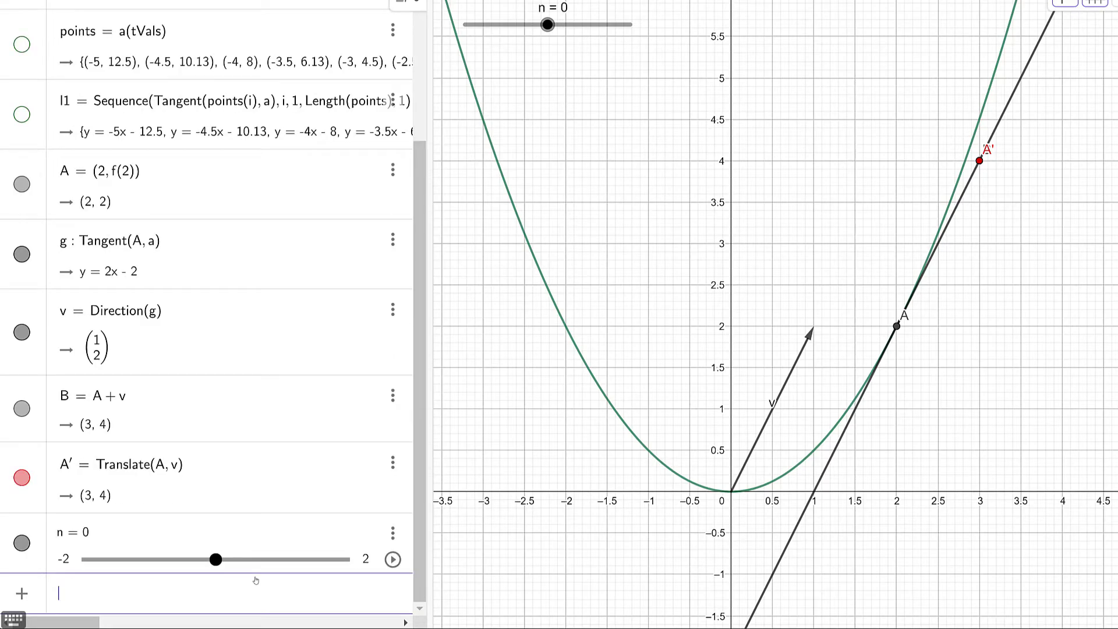
- Create the point A + n*v and start the animation of slider n
type("A+n")
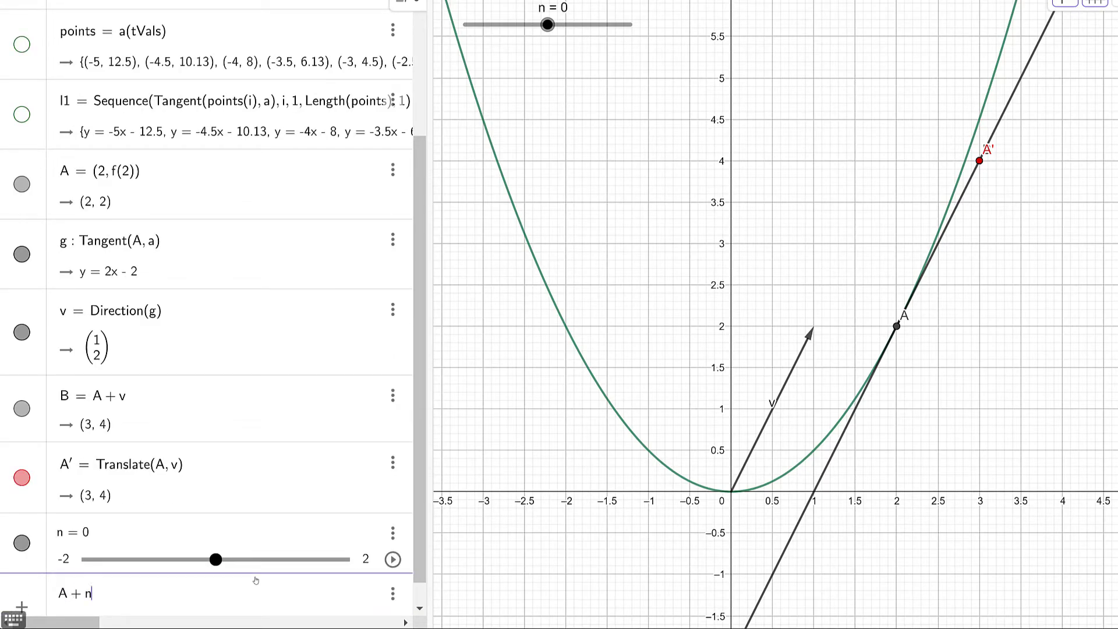
type("*")
type("v")
key("Return")
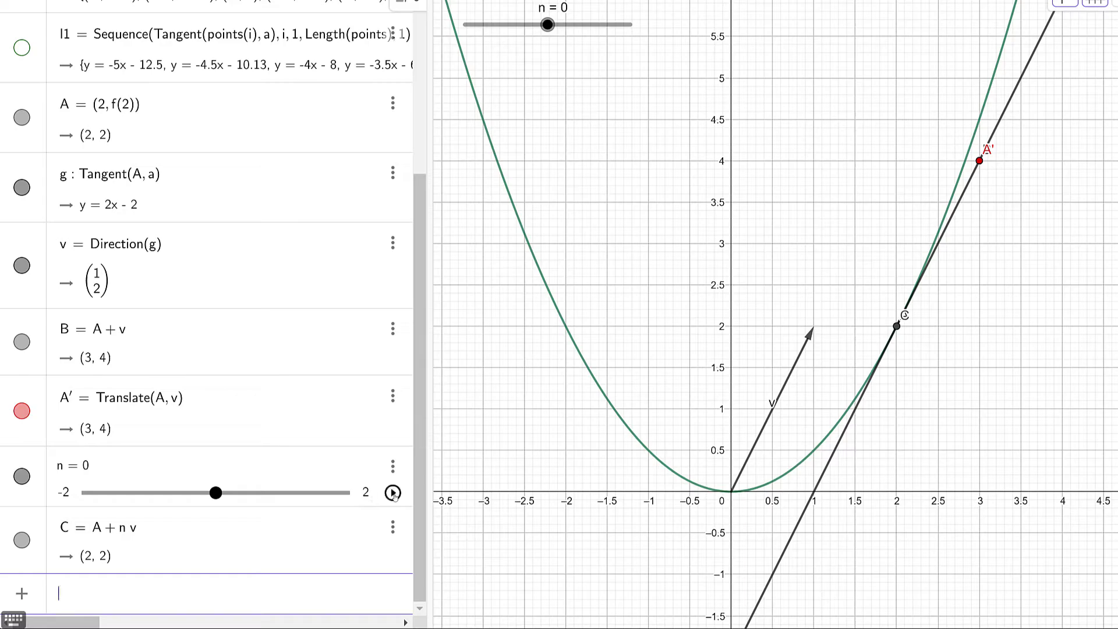
left_click(393, 493)
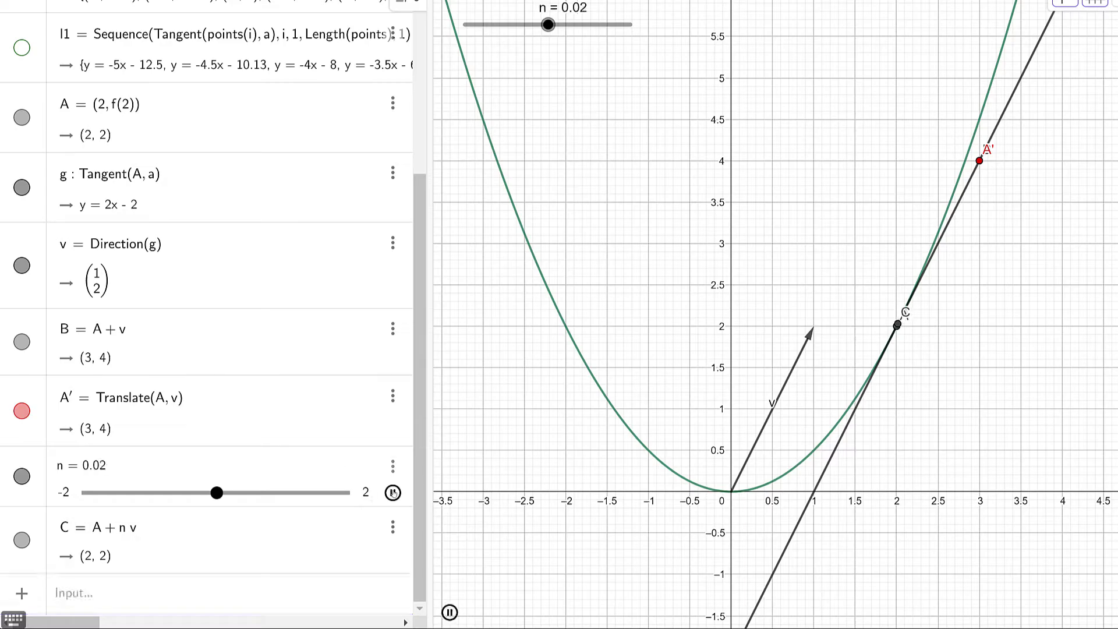
- Stop the animation of slider n and color point C orange
left_click(393, 492)
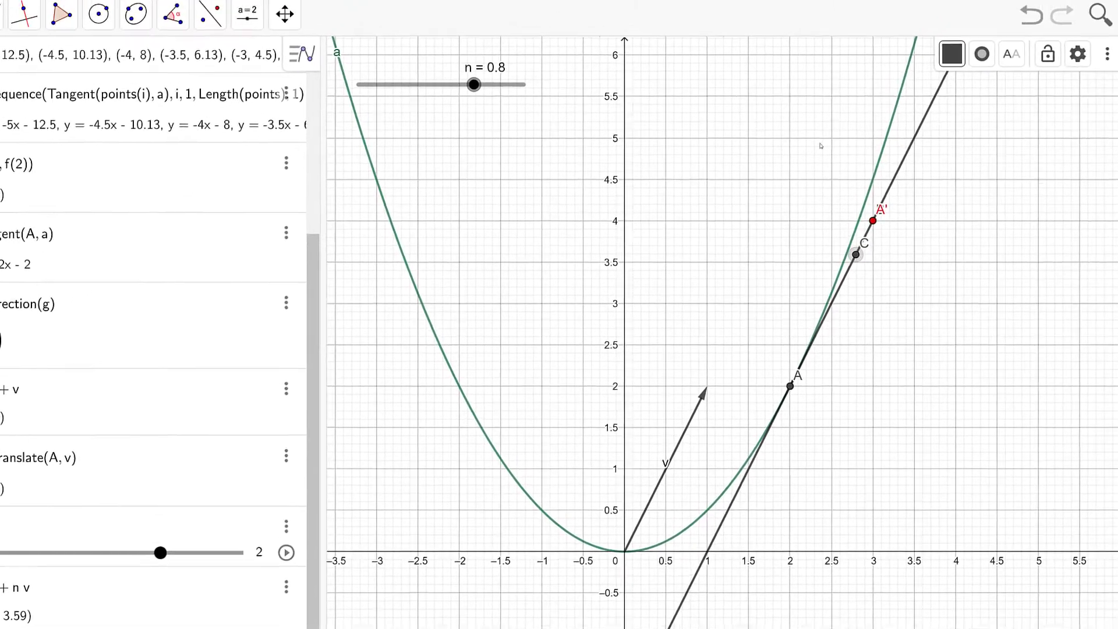
left_click(909, 86)
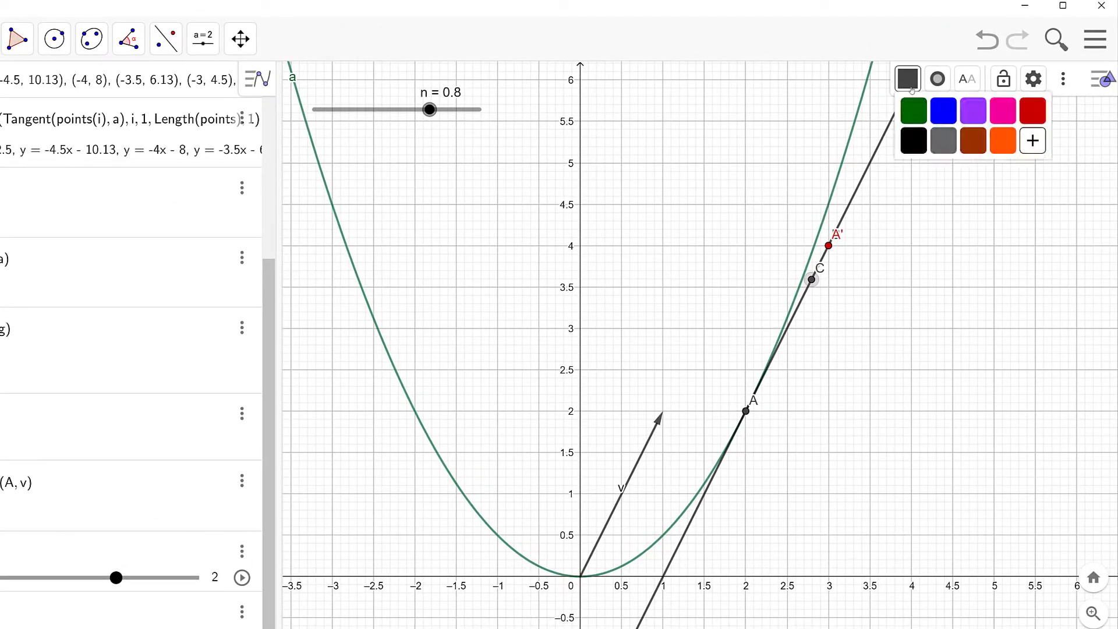
left_click(1002, 140)
- Animate slider n to watch the orange point C move along the tangent line, and stop the animation
left_click(242, 577)
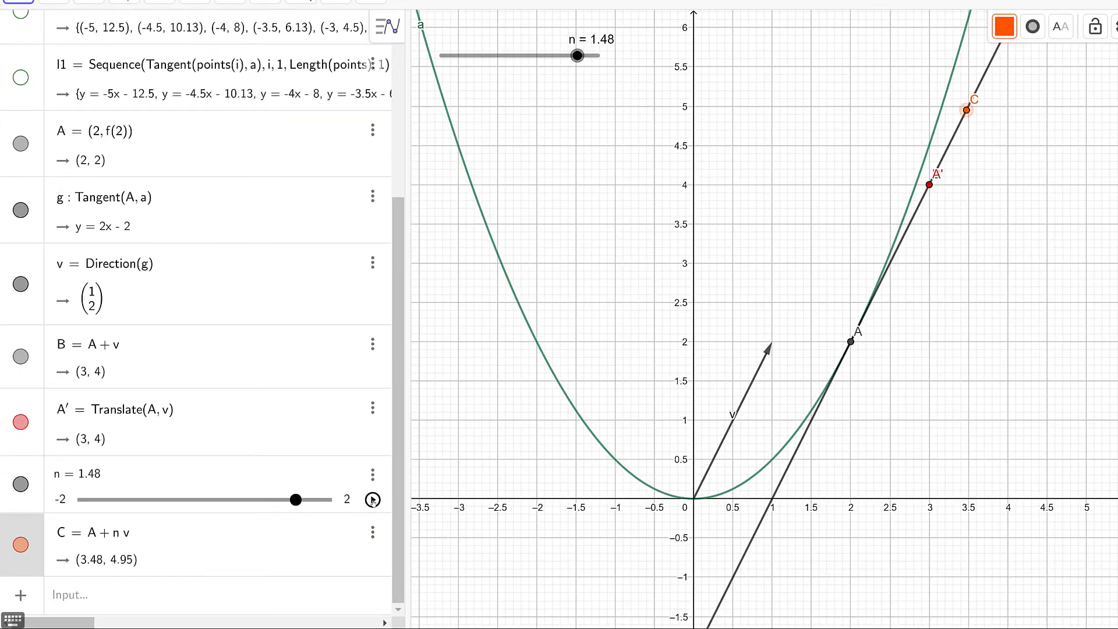
left_click(372, 499)
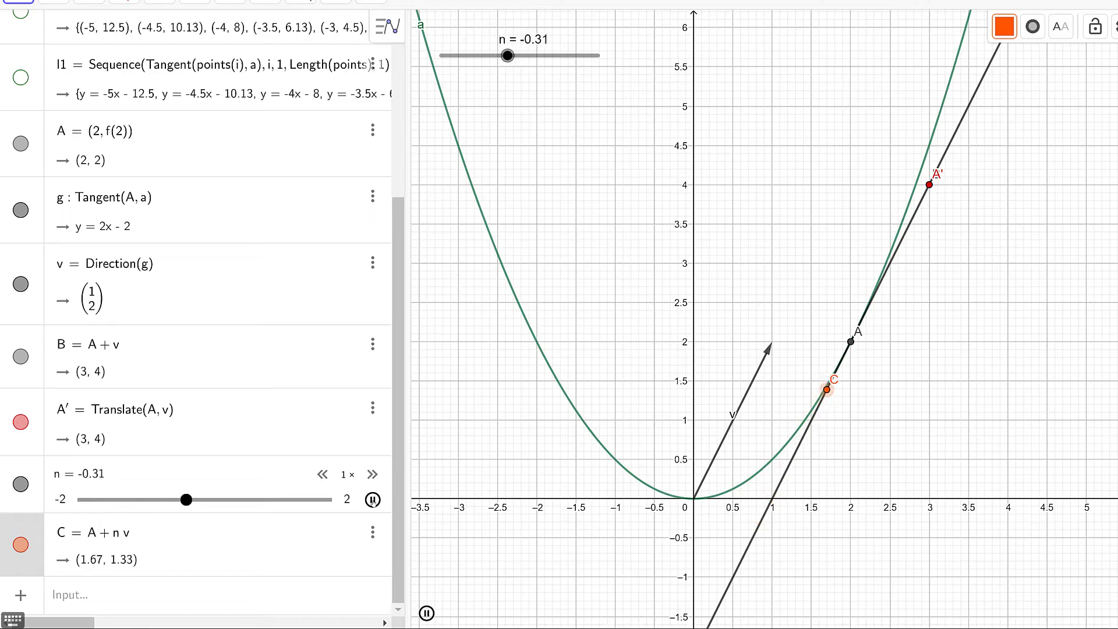
left_click(372, 499)
- Calculate the length of the direction vector with Length(v)
left_click(275, 595)
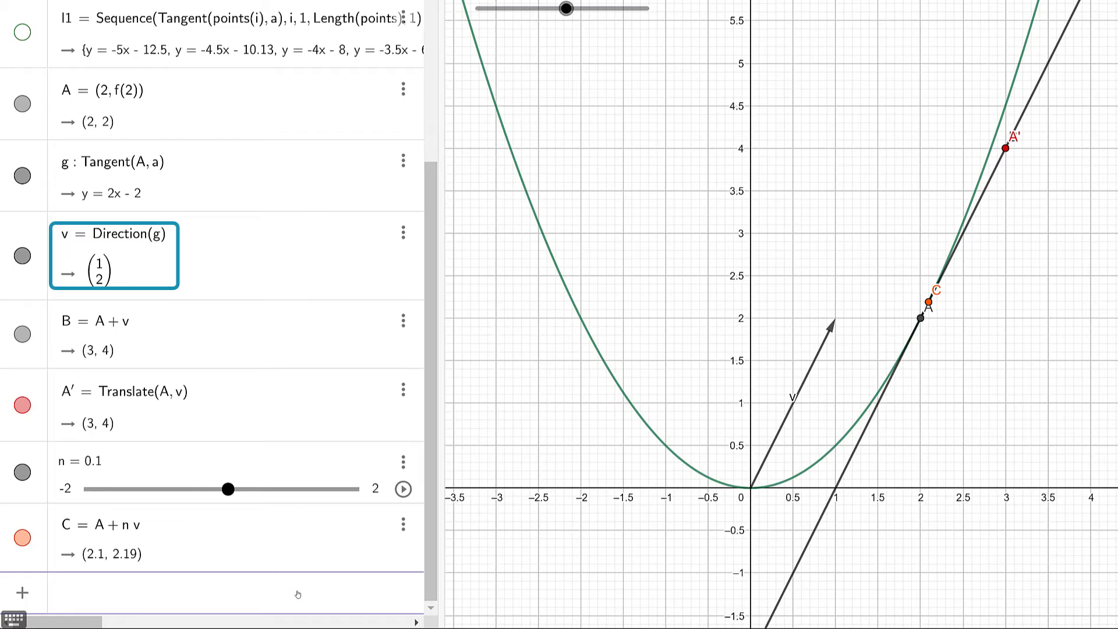
type("Length")
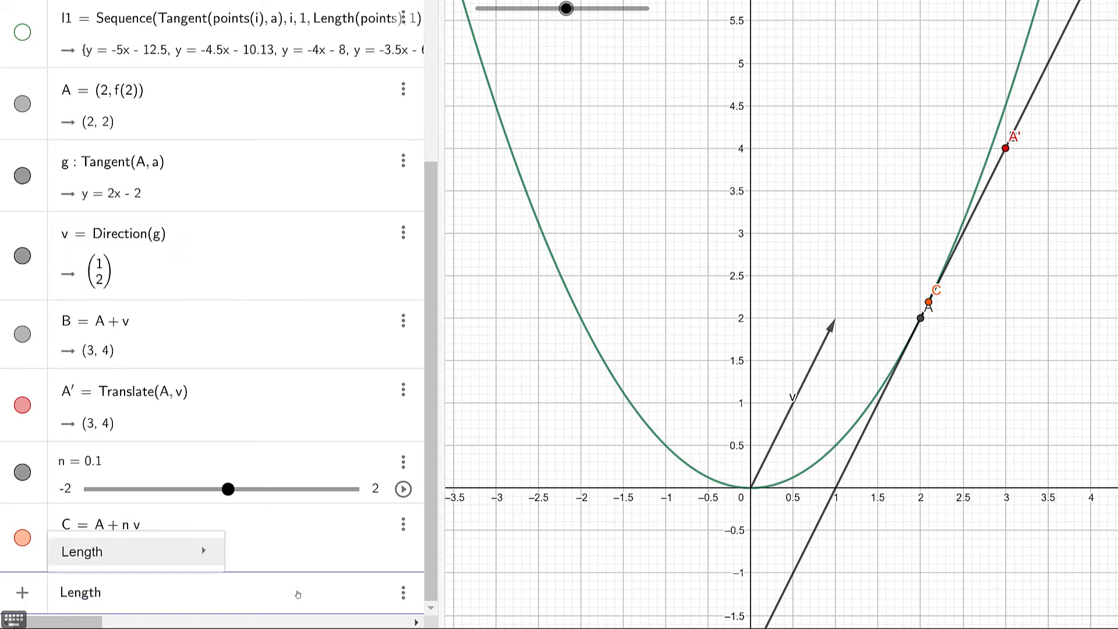
type("(v")
key("Return")
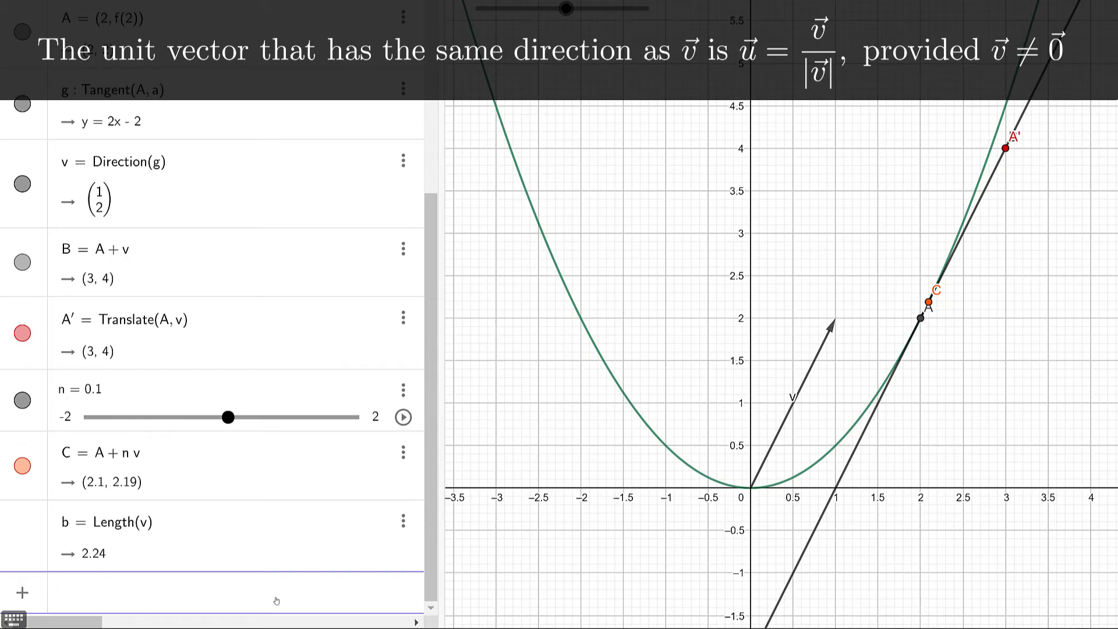
- Define the unit vector u = v/|v| by dividing v by its absolute value
type("u")
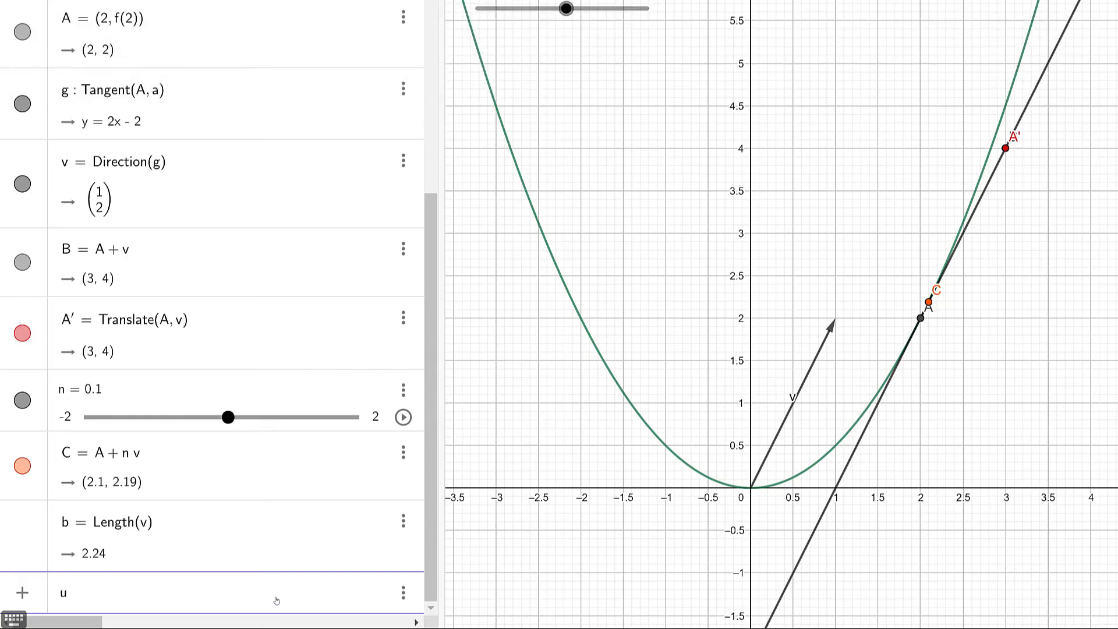
type("=/")
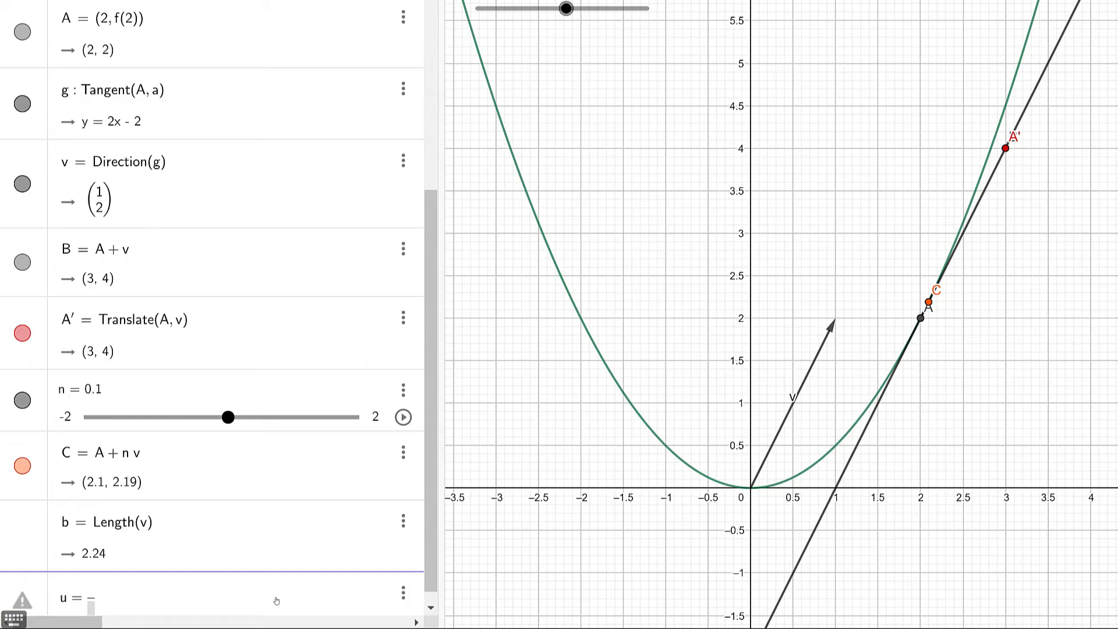
type("v")
key("Down")
type("abs")
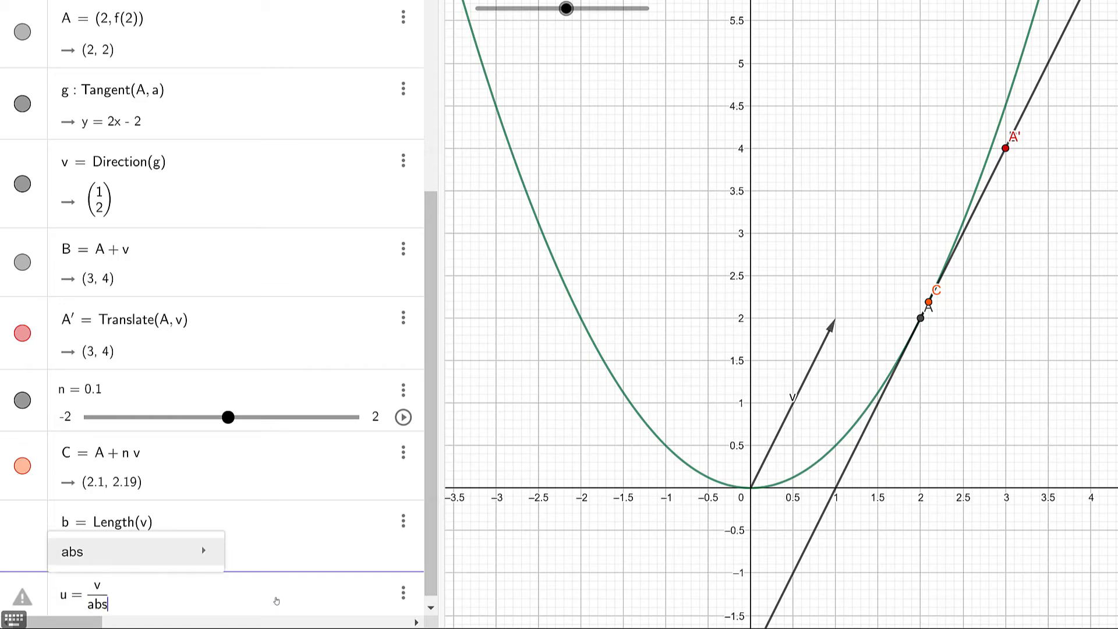
key("Right")
left_click(276, 600)
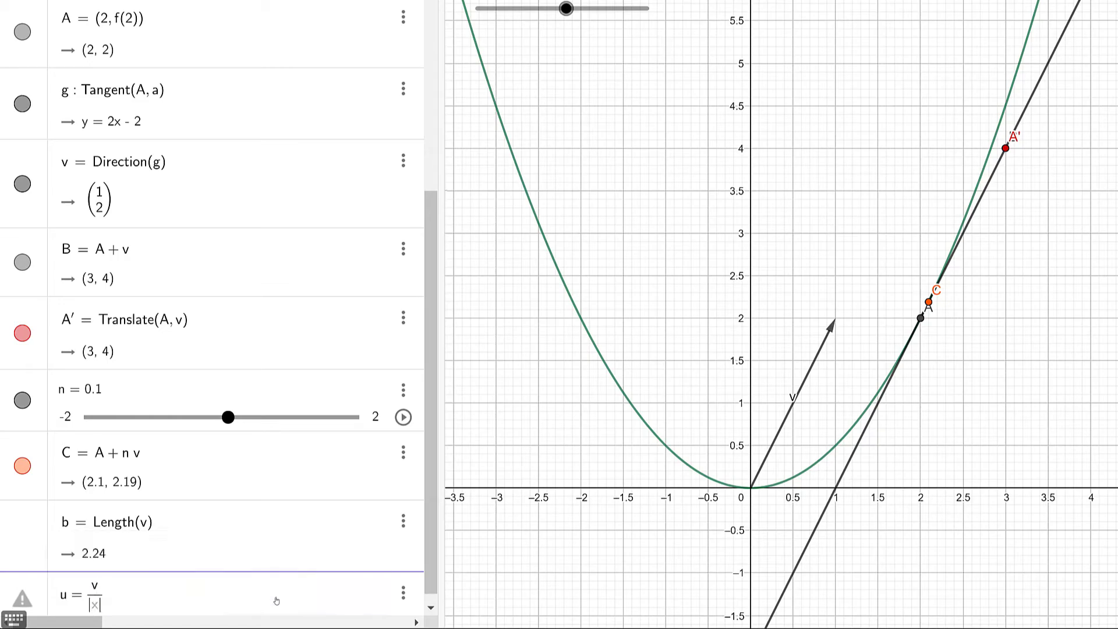
type("v")
key("Return")
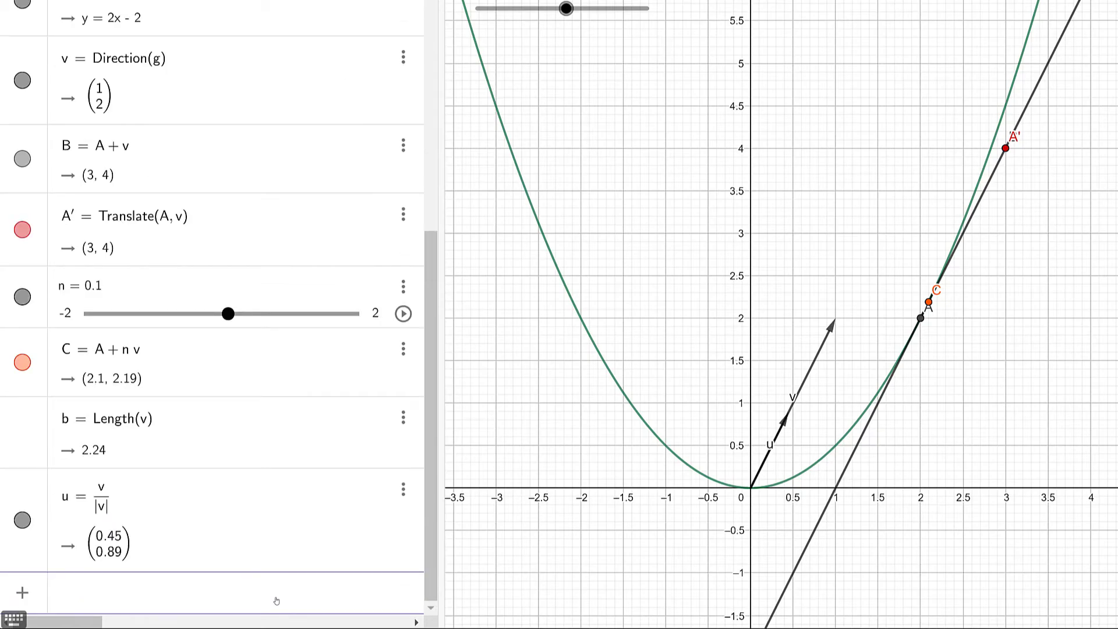
- Color the unit vector u blue and hide the vector v
left_click(29, 551)
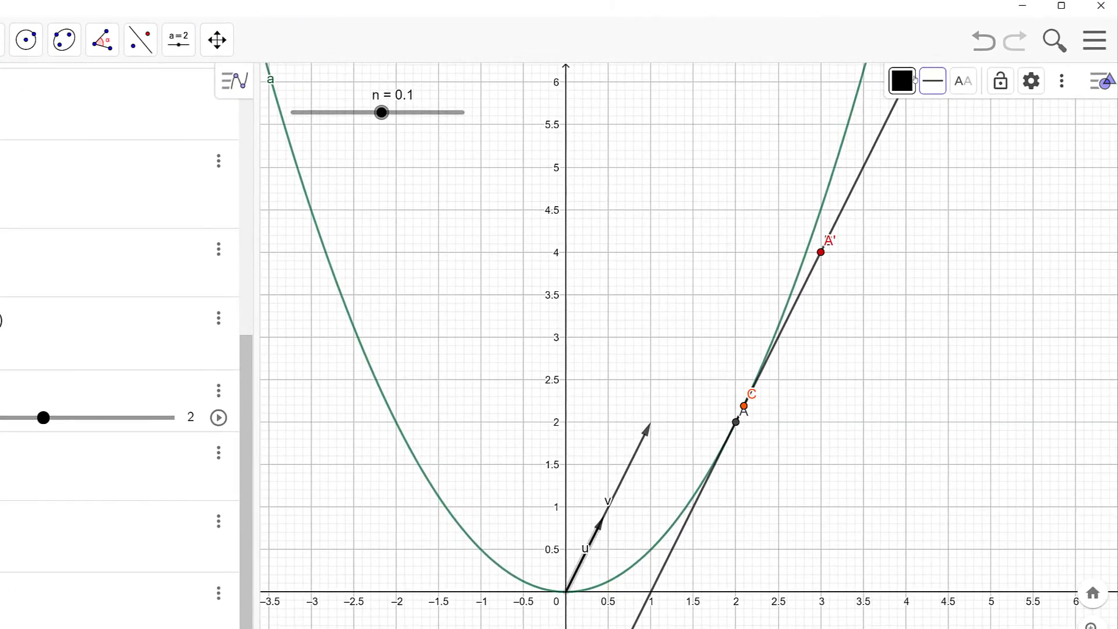
left_click(903, 83)
left_click(938, 114)
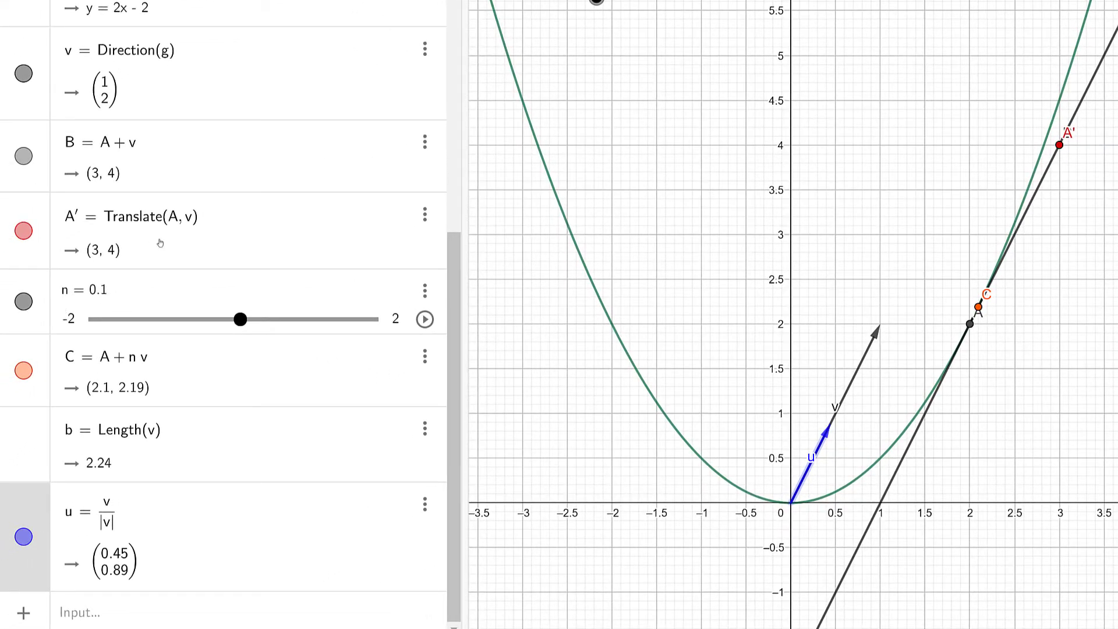
left_click(23, 74)
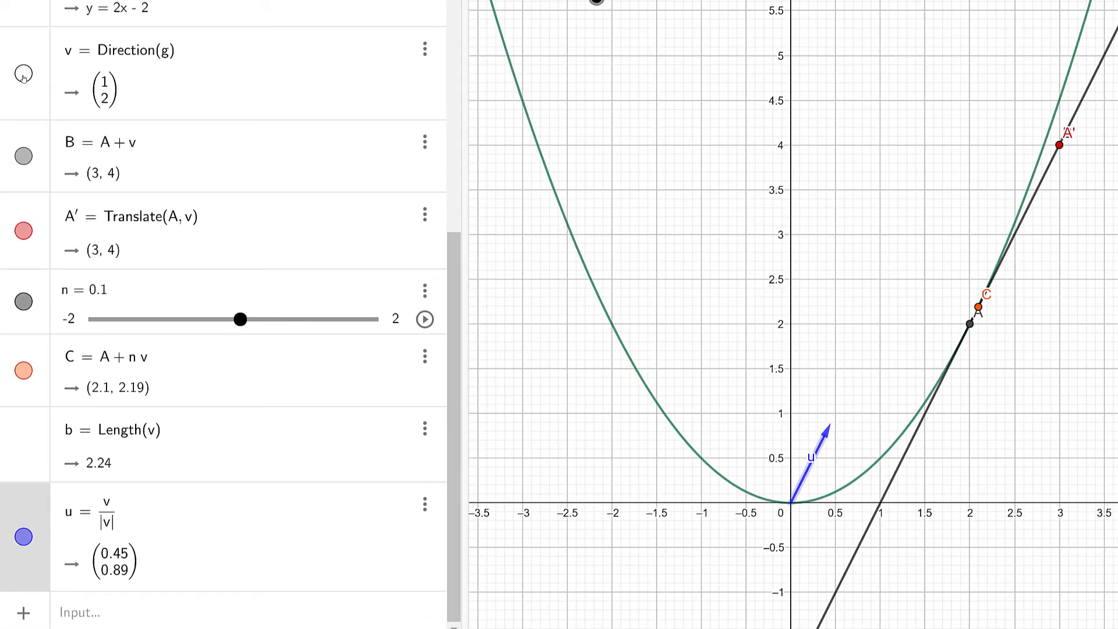
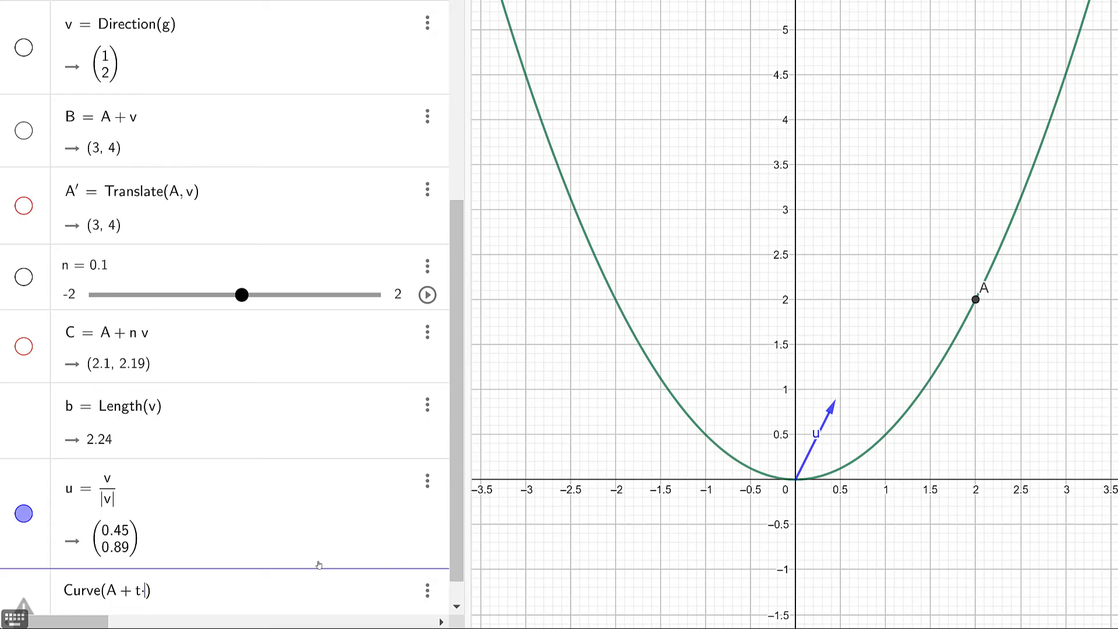
- Multiply t in the Curve expression A + t by the unit direction Direction(g)/|Direction(g)|
type("/Direction/")
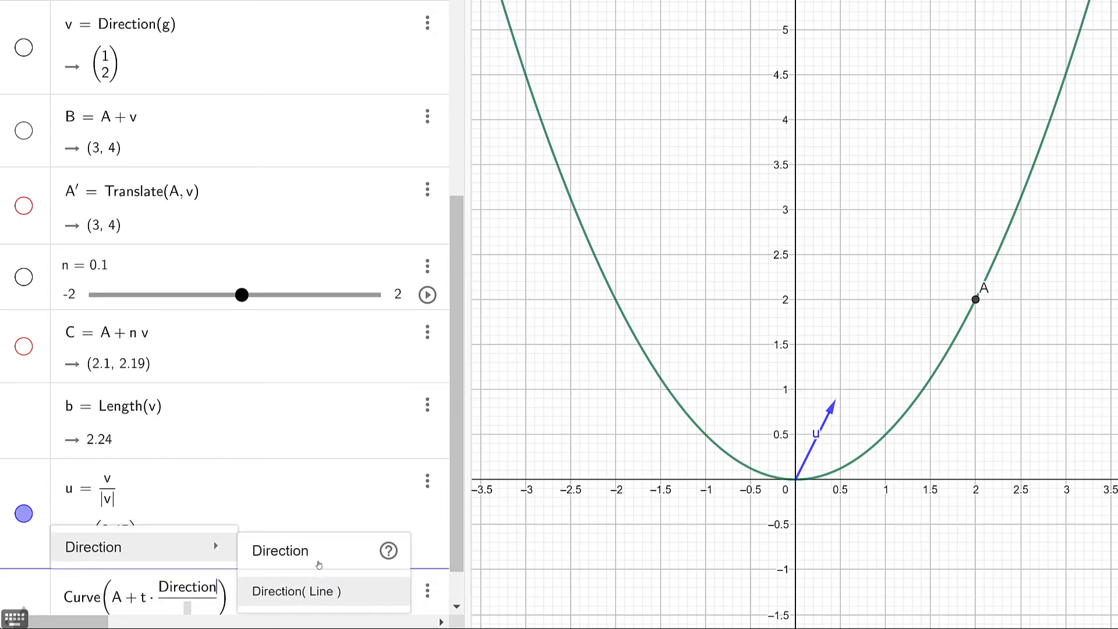
left_click(319, 565)
type("g")
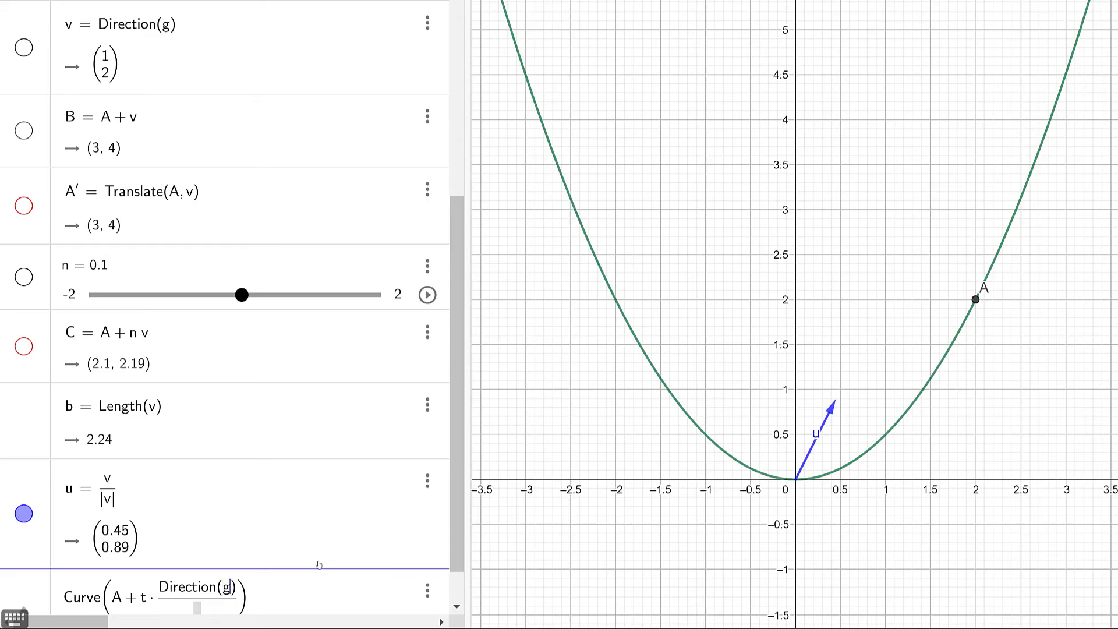
key("Down")
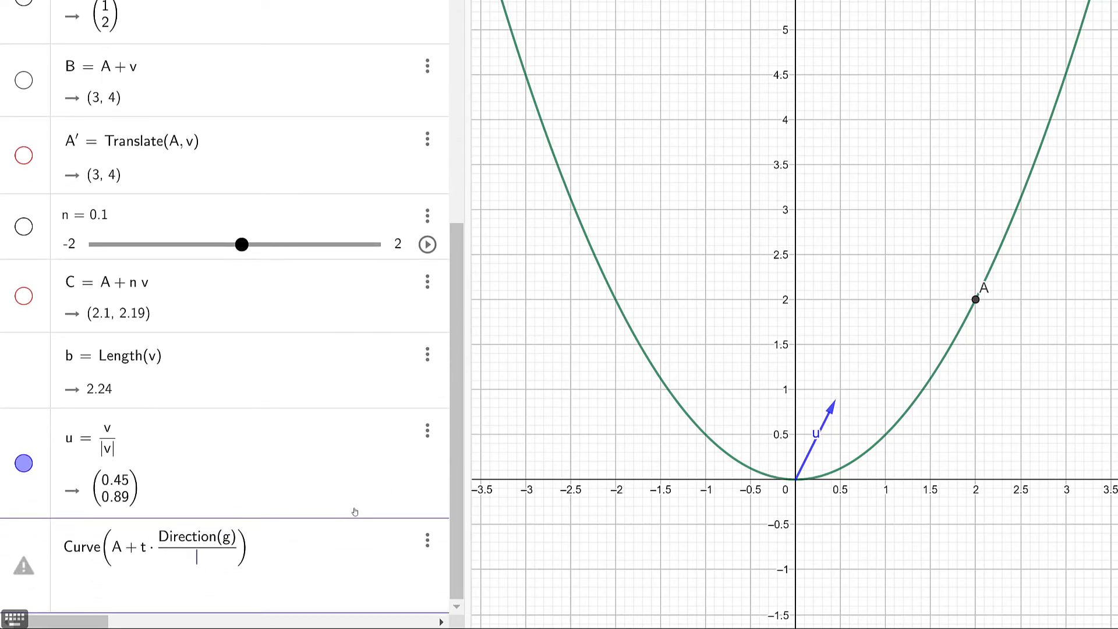
type("abs")
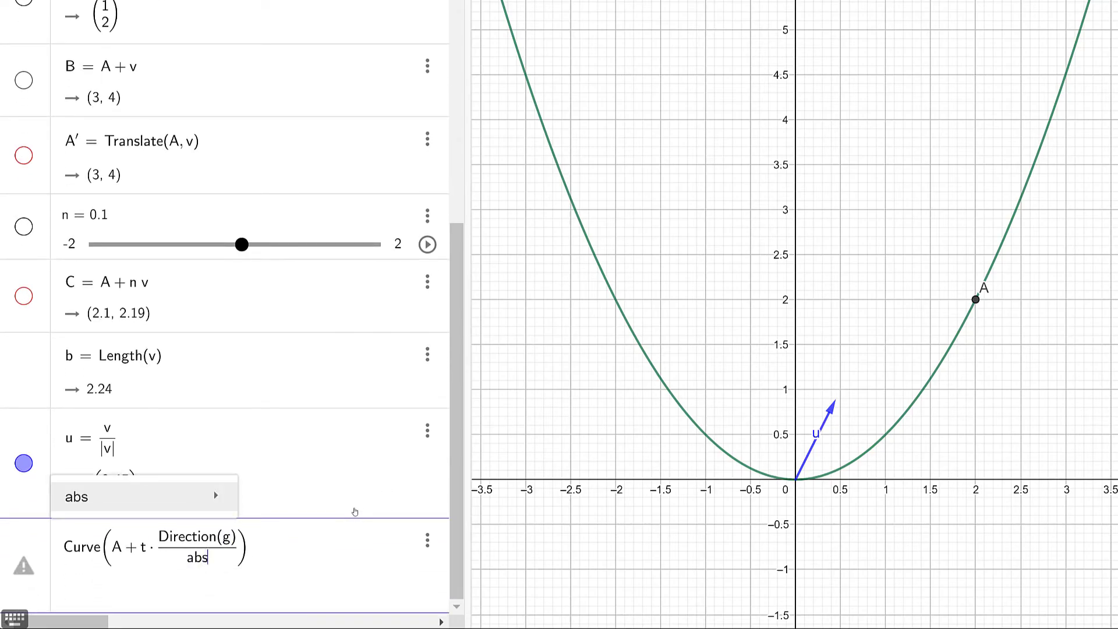
type("(Dir")
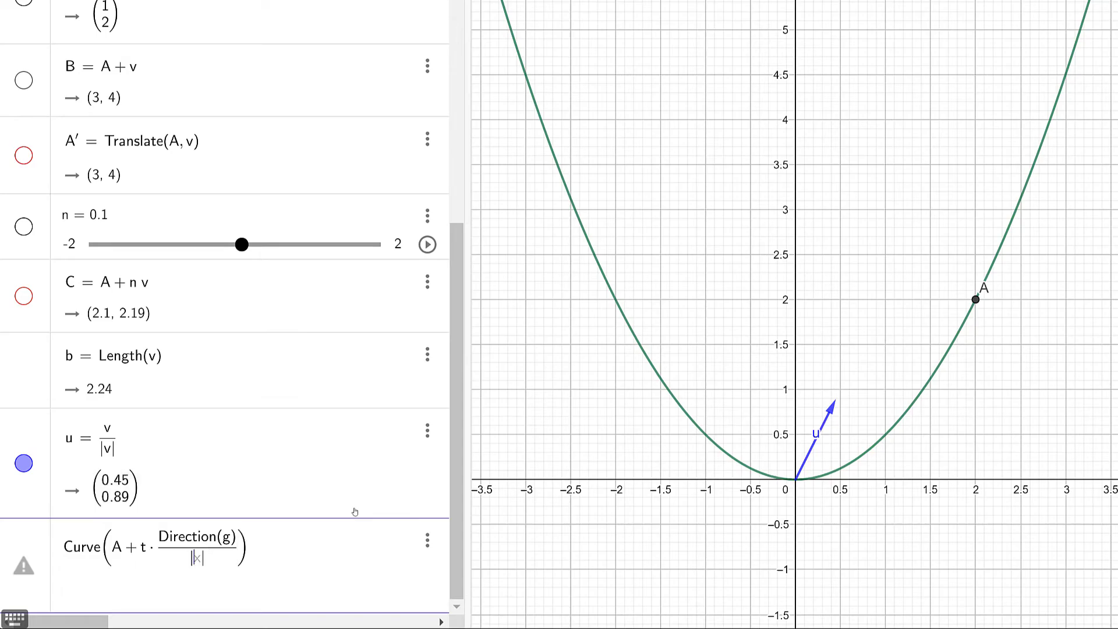
type("ection(g)")
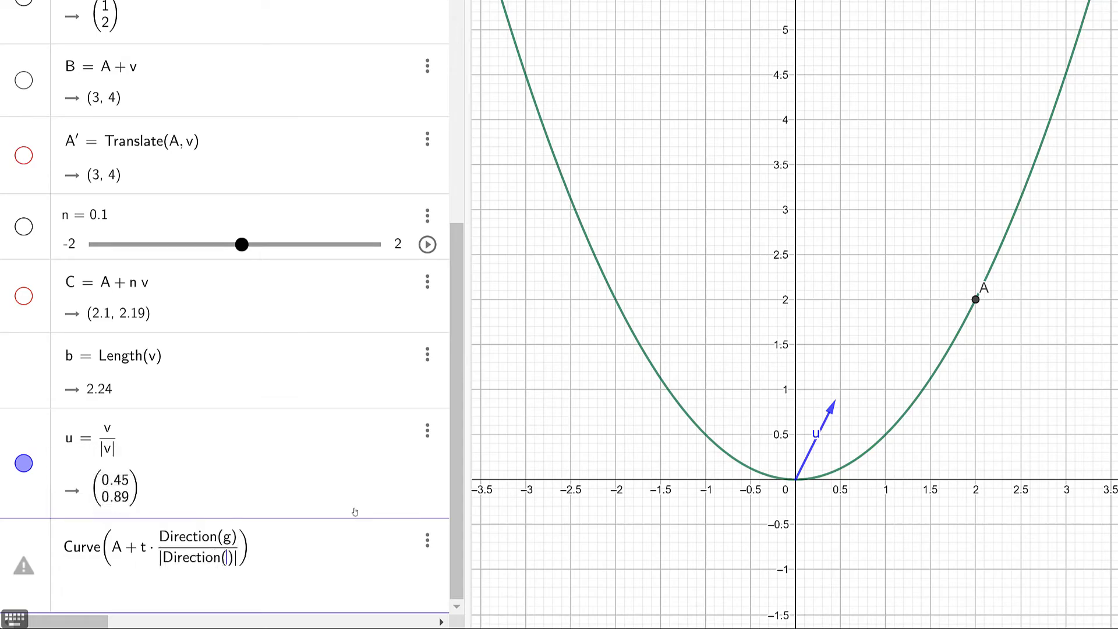
key("Right")
key("Right")
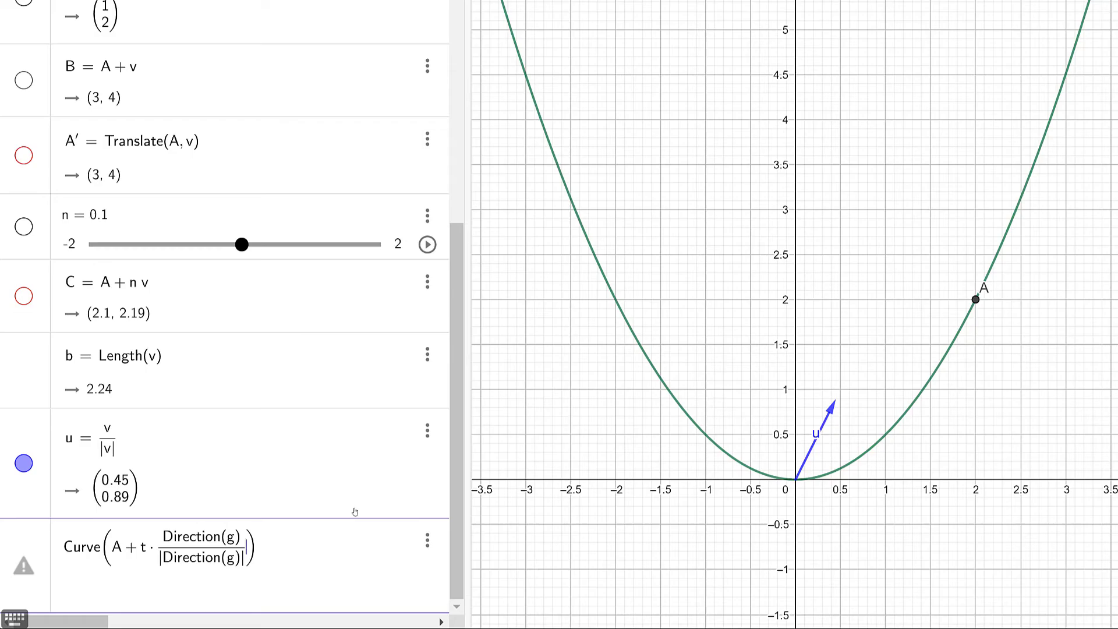
- Set the curve's parameter to t with the interval from -0.5 to 0.5 and create the tangent segment
type(",")
type("t")
type(",")
type("-.5")
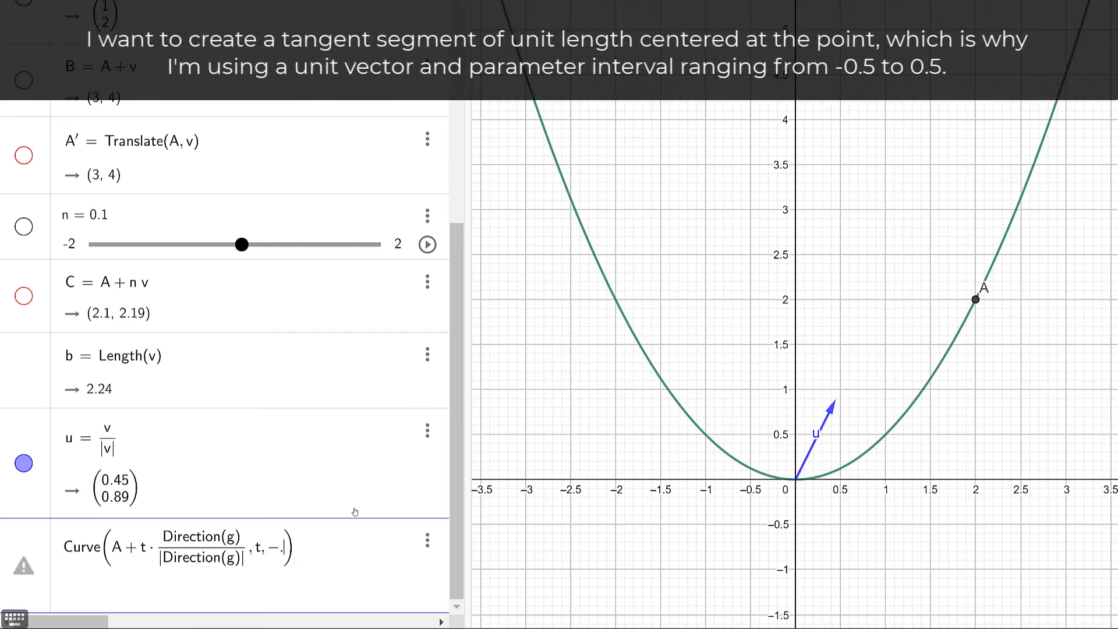
type(",.5")
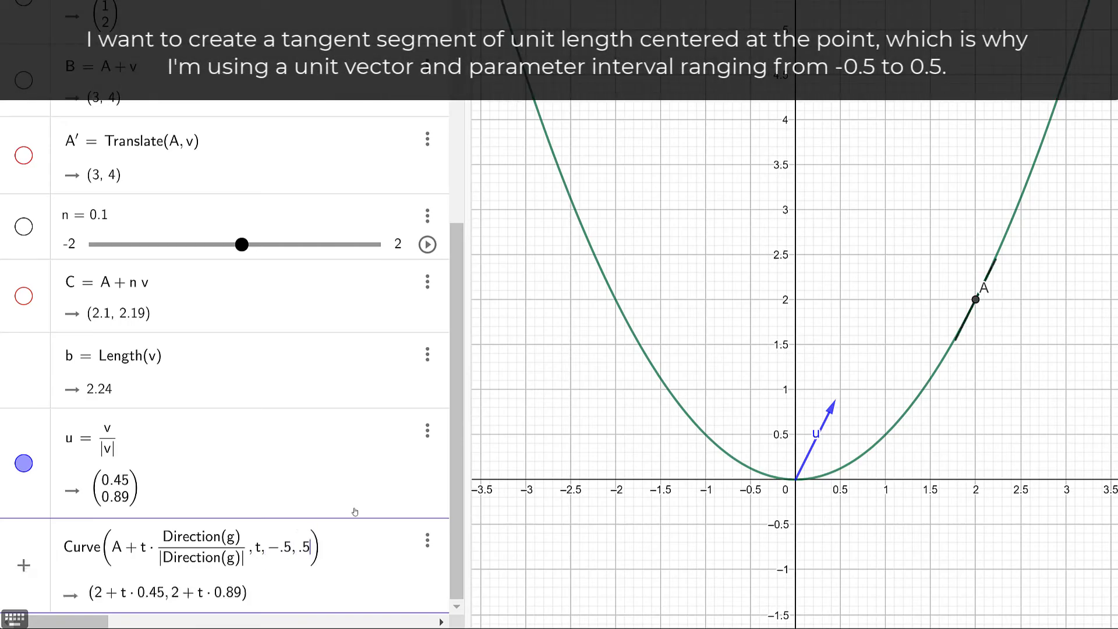
key("Return")
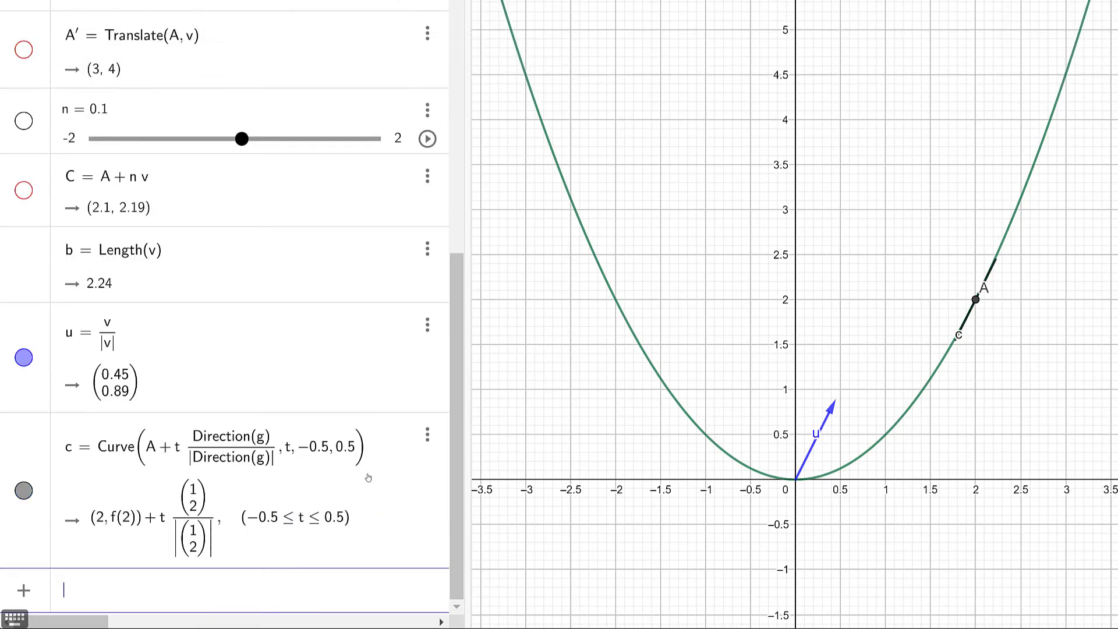
- Color the tangent segment c red and increase its line opacity and line thickness
left_click(42, 531)
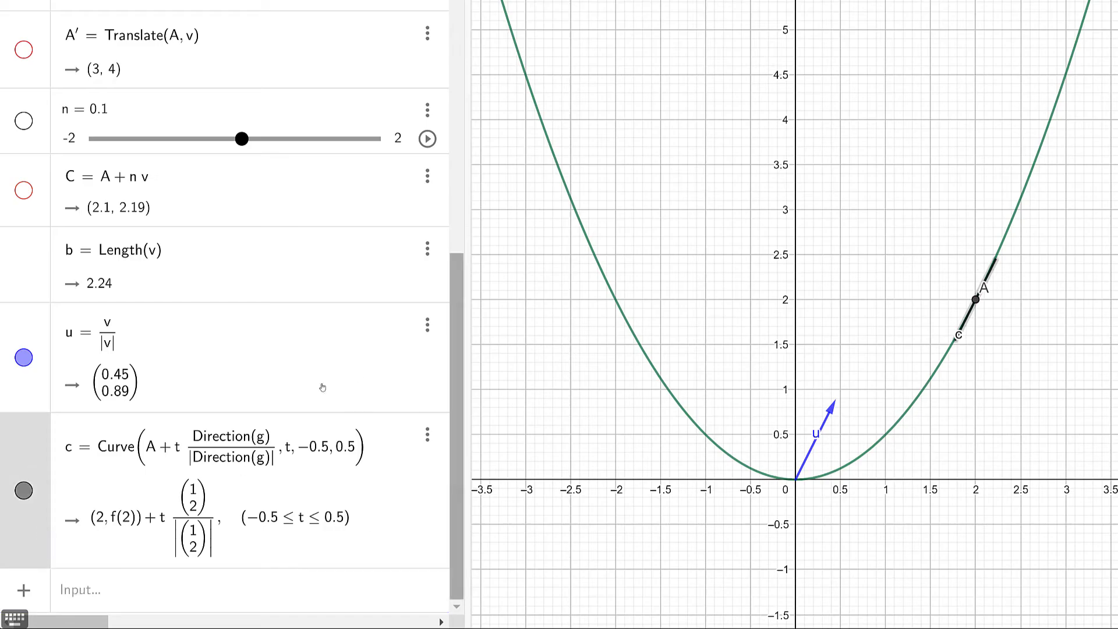
right_click(22, 531)
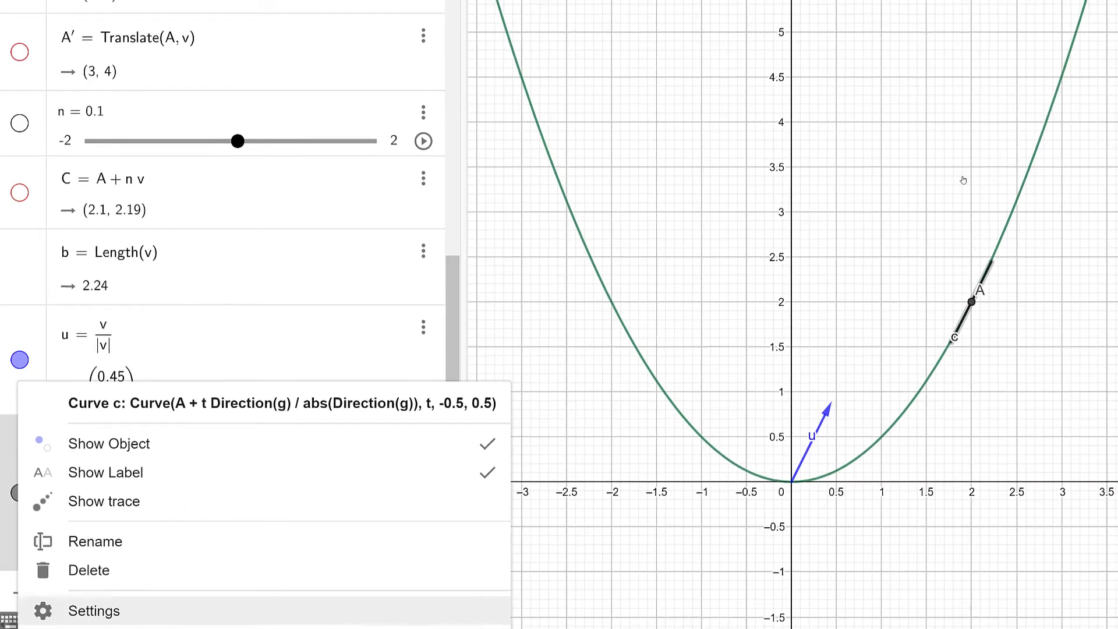
left_click(168, 615)
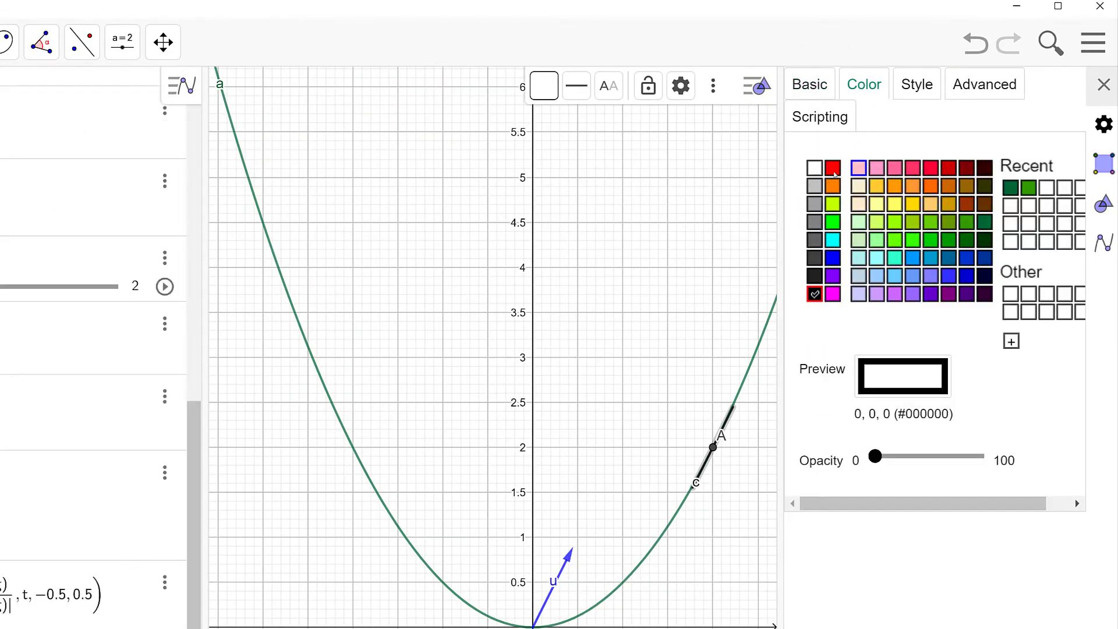
left_click(832, 168)
left_click(917, 86)
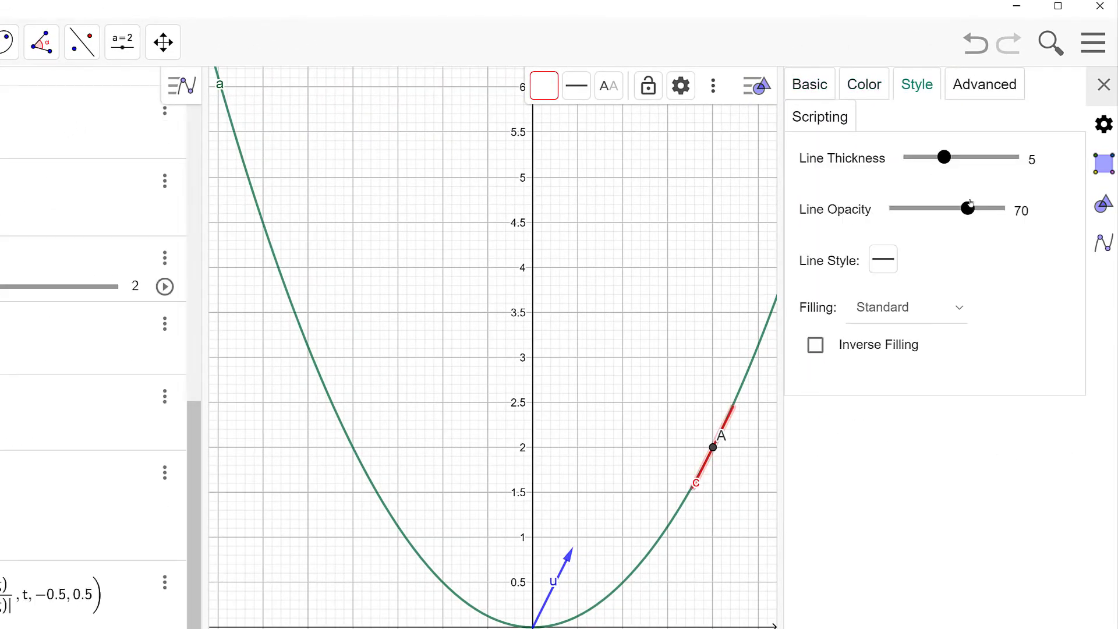
left_click_drag(968, 208, 1000, 208)
left_click_drag(951, 166, 978, 169)
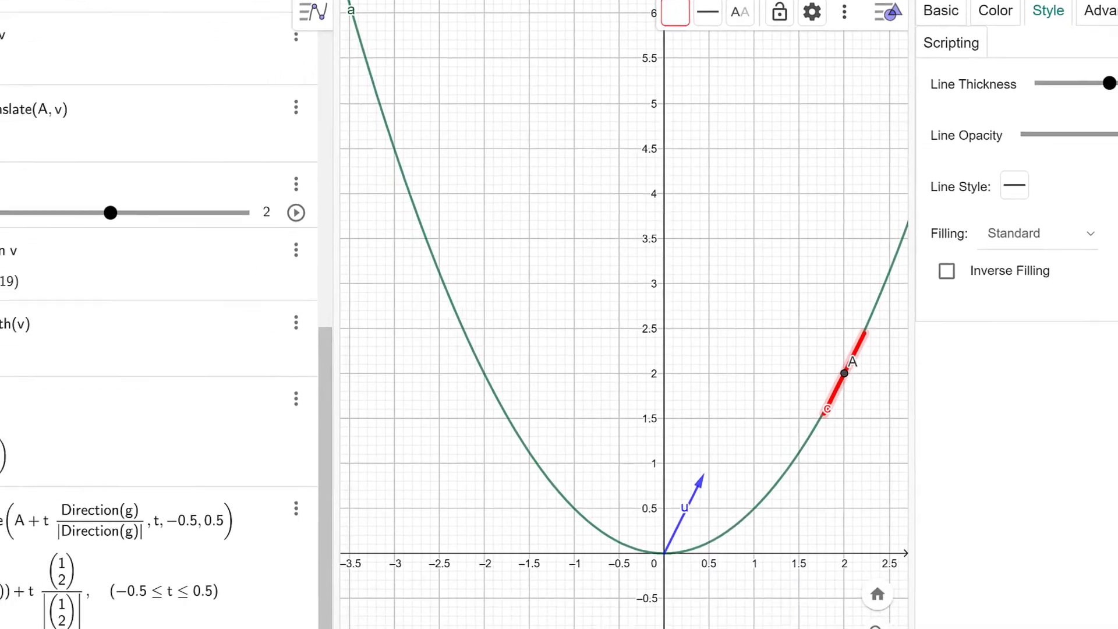
left_click(884, 385)
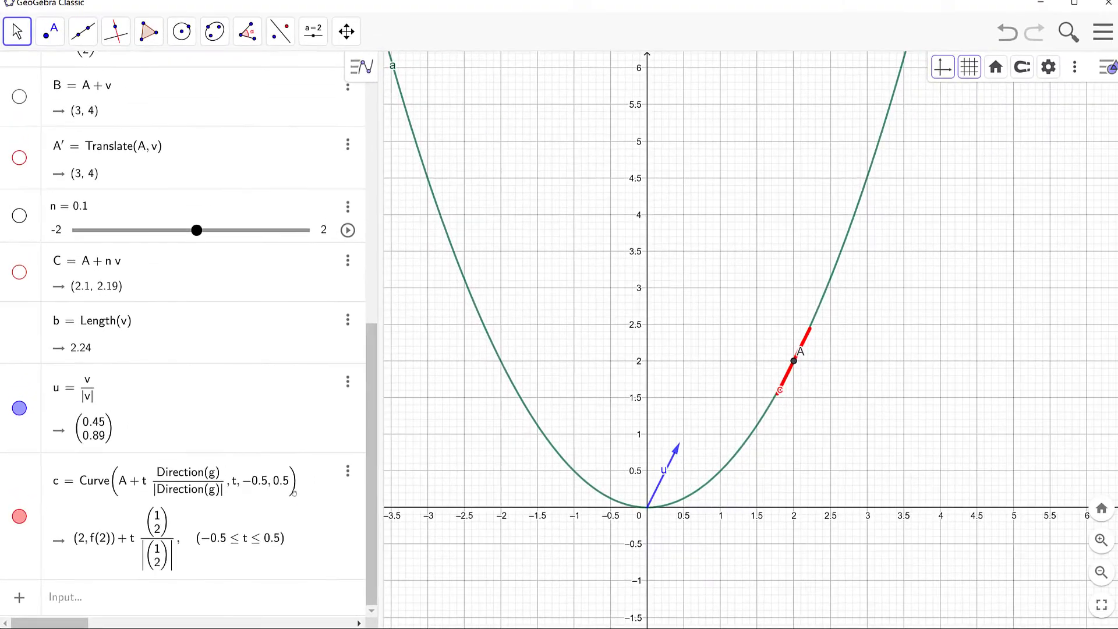
- Show the list of points a(tVals) on the parabola
scroll(181, 455, "up", 15)
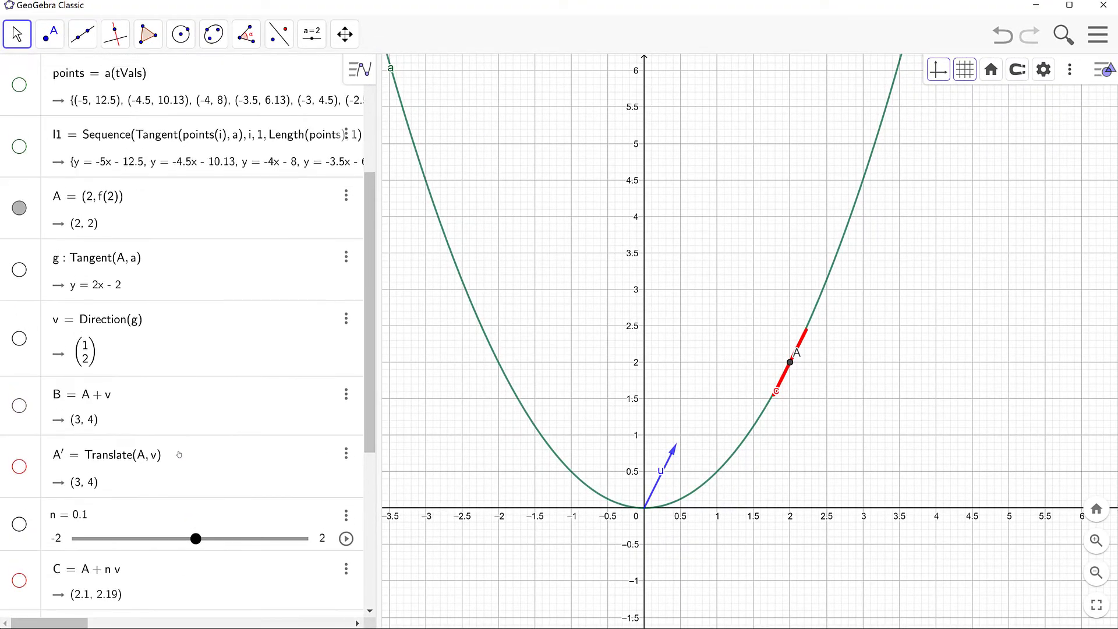
left_click(19, 298)
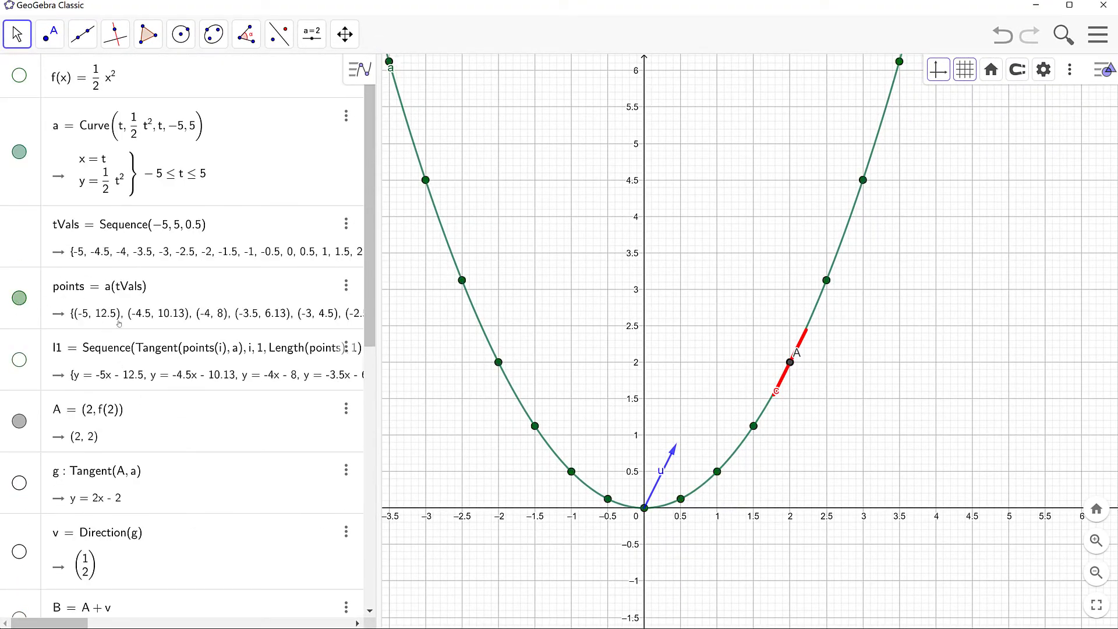
scroll(153, 325, "down", 3)
scroll(154, 326, "down", 5)
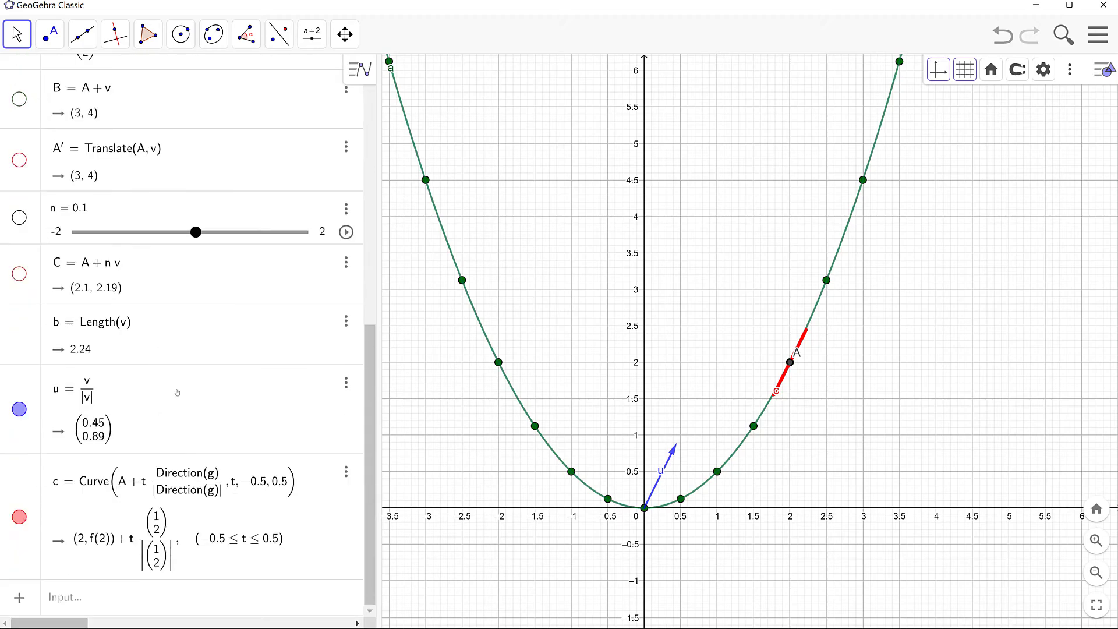
- Hide the tangent segment c and the unit vector u in the graph
left_click(20, 517)
left_click(19, 410)
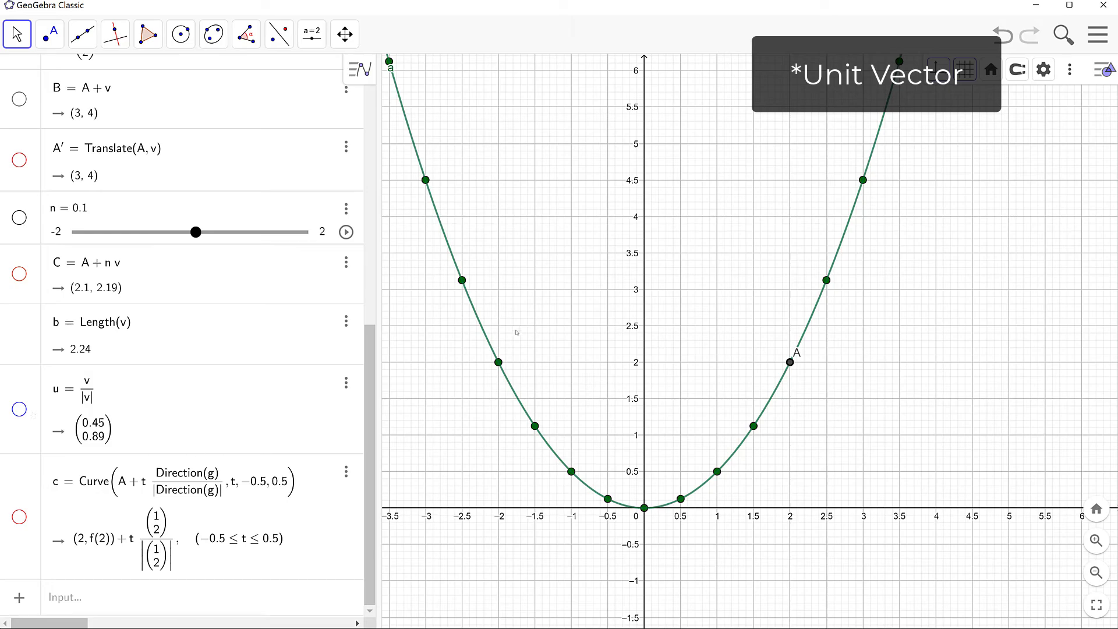
left_click_drag(564, 292, 664, 337)
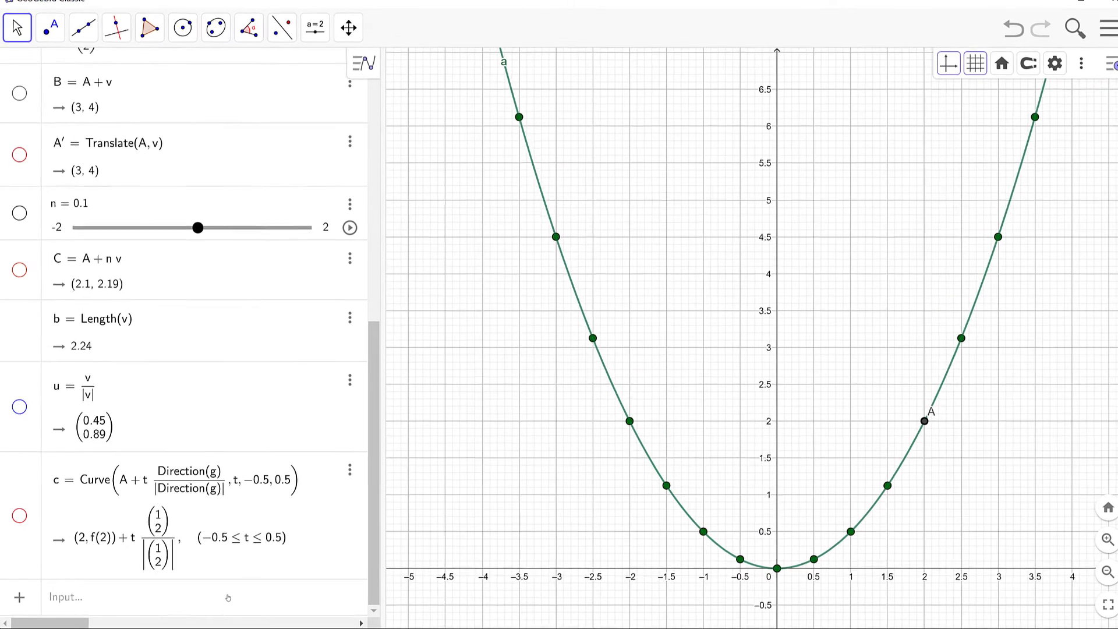
- Start a Zip command whose expression is a Curve beginning with P + t
left_click(257, 594)
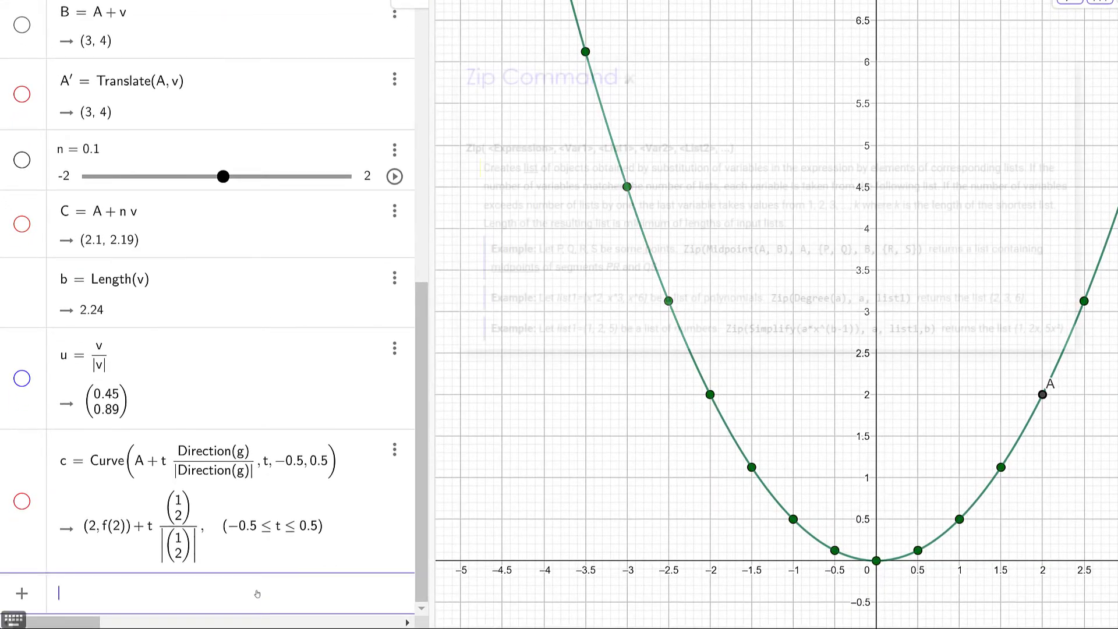
type("Zip")
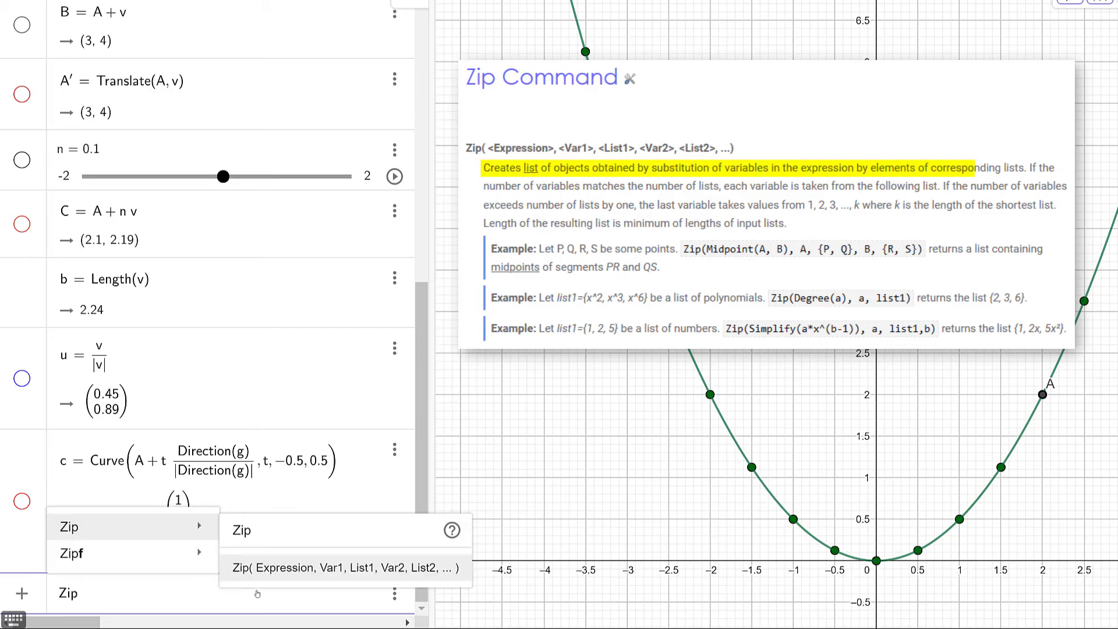
key("Return")
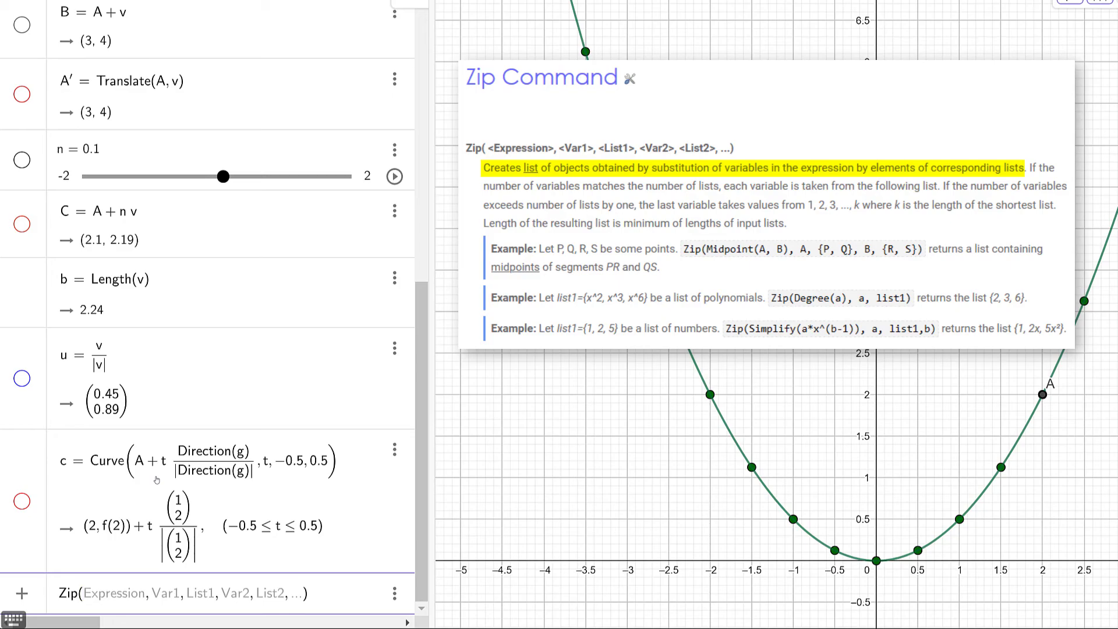
type("Curve")
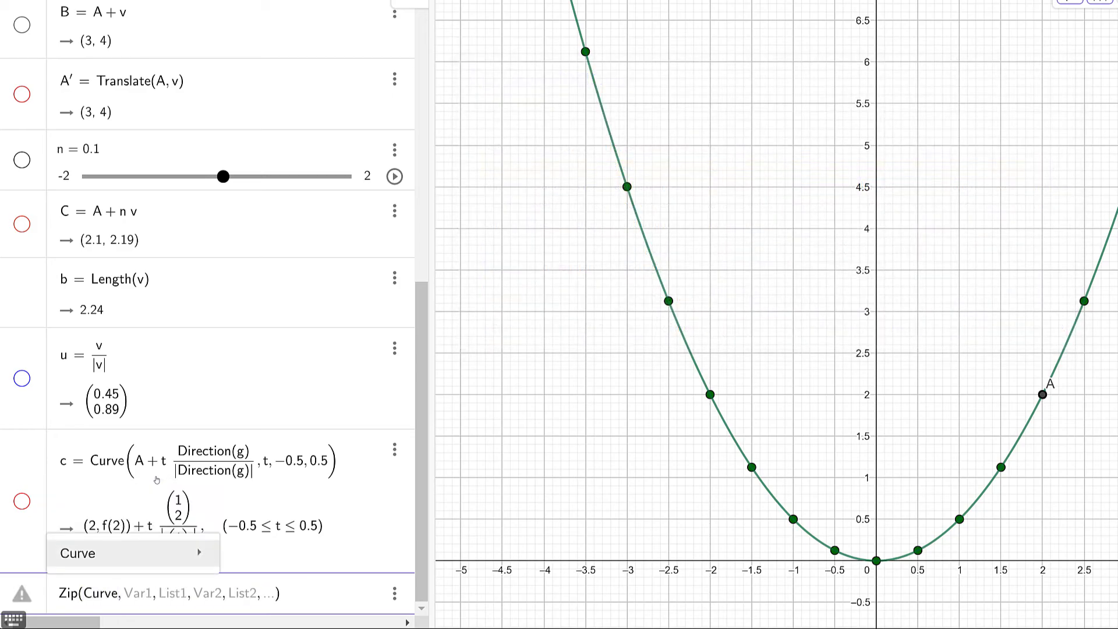
type("(")
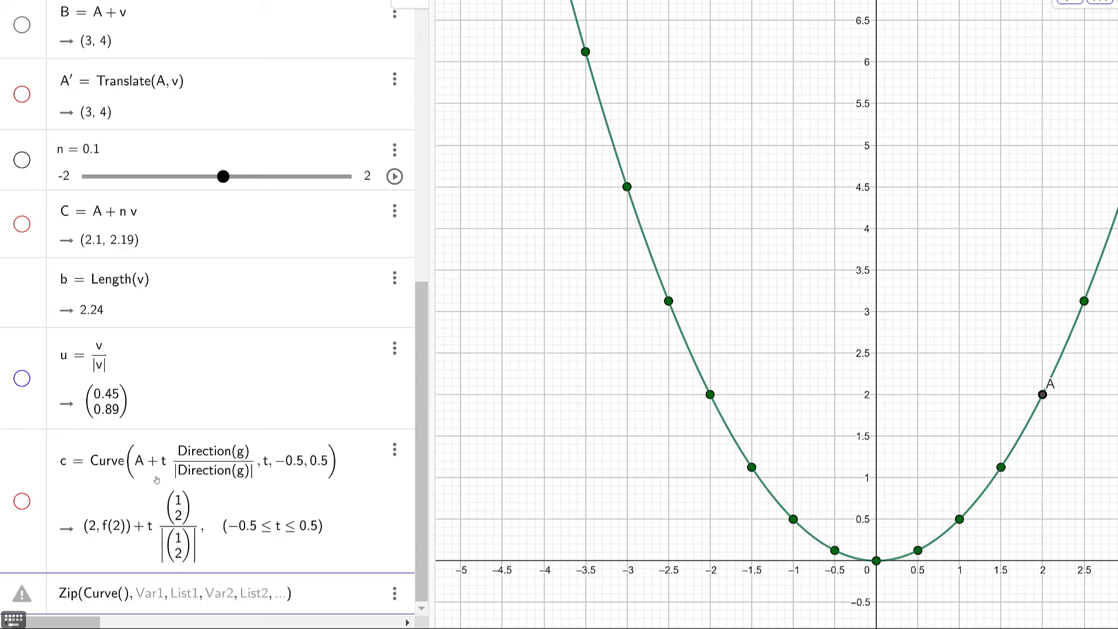
type("P")
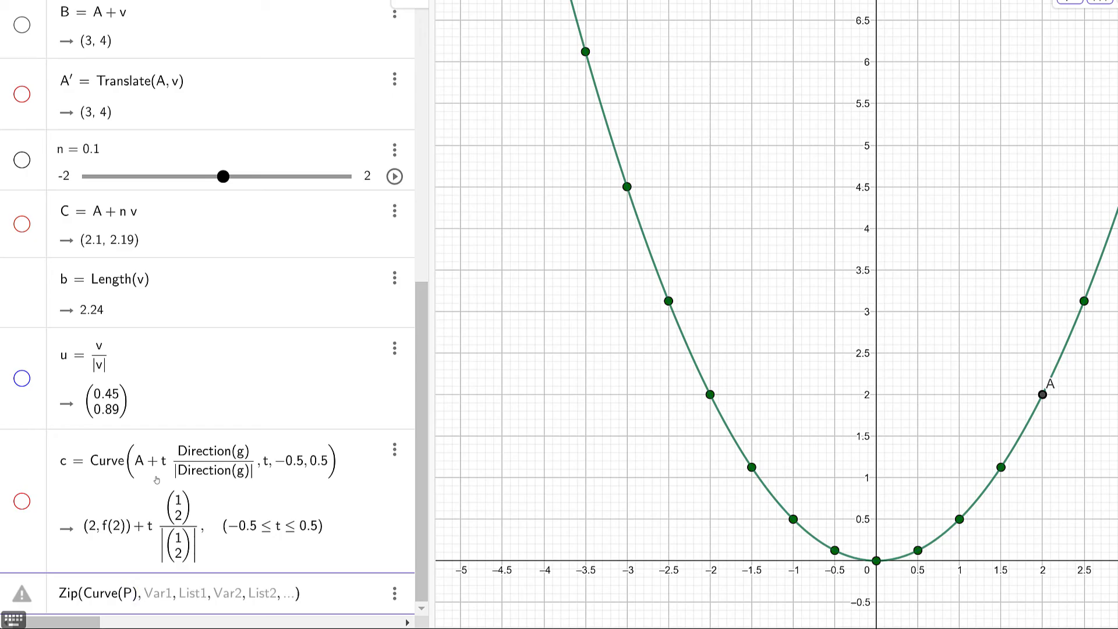
type("+t")
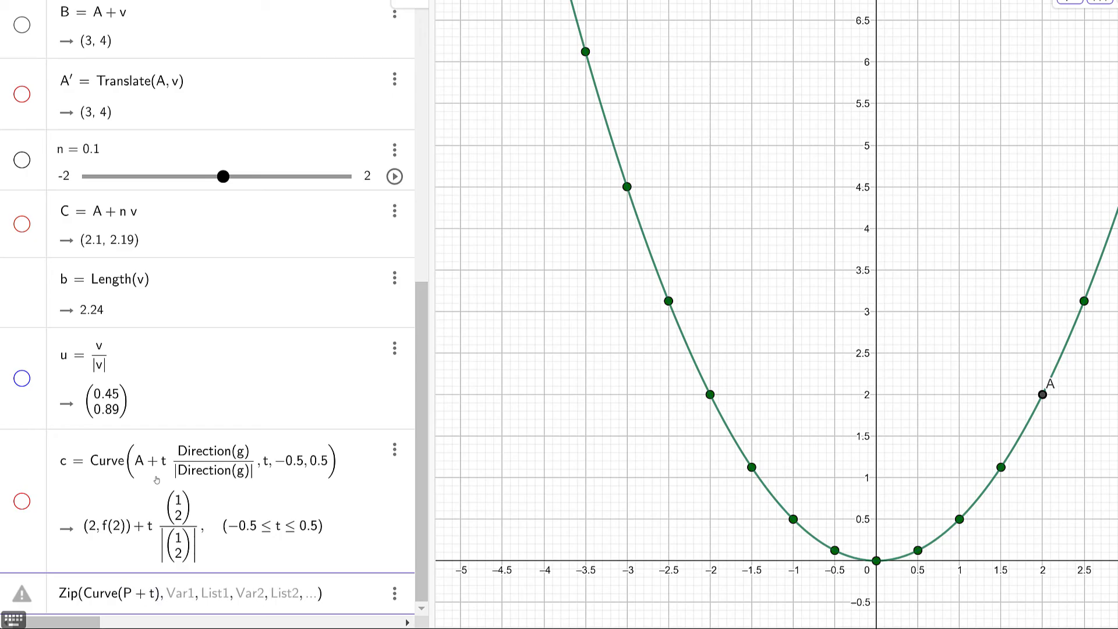
- Multiply t in the nested Curve expression by the unit direction Direction(f)/|Direction(f)|
type("*/Direct")
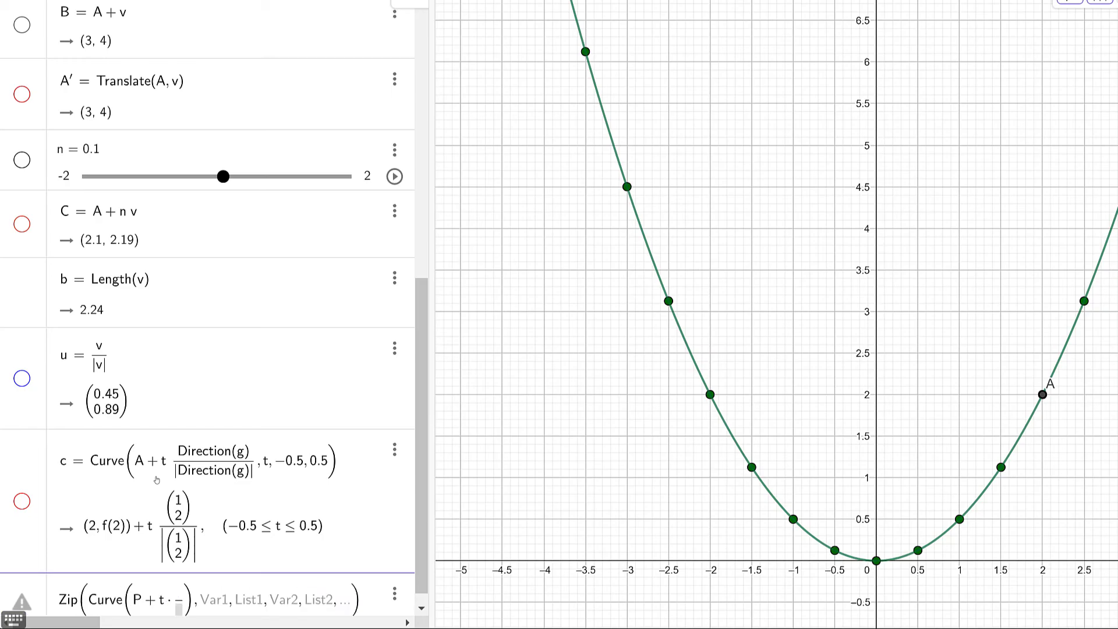
type("ion")
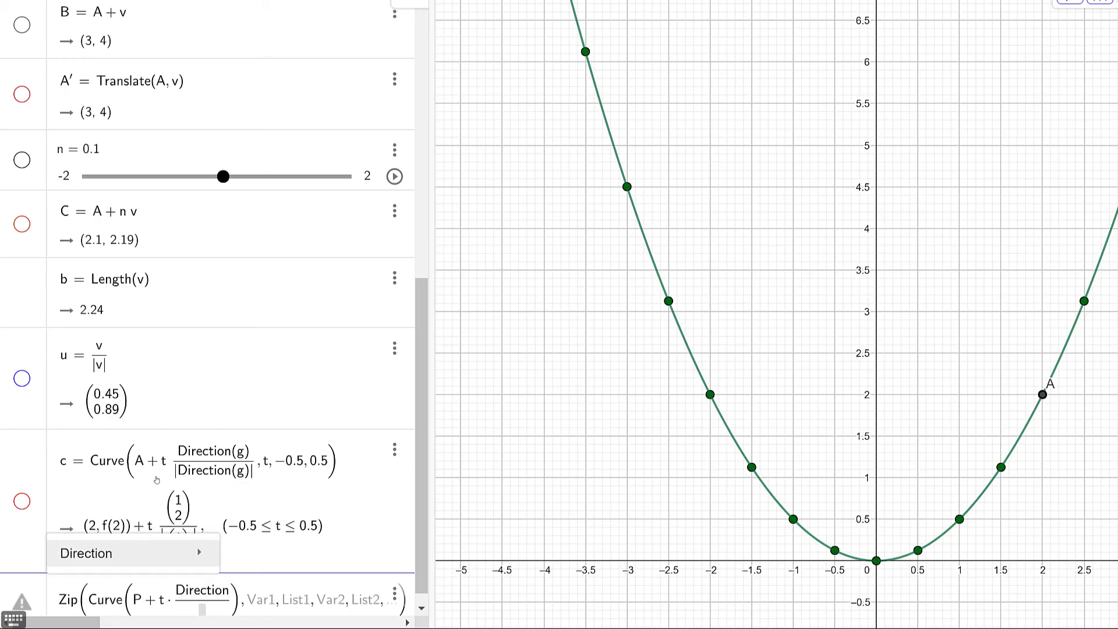
key("Return")
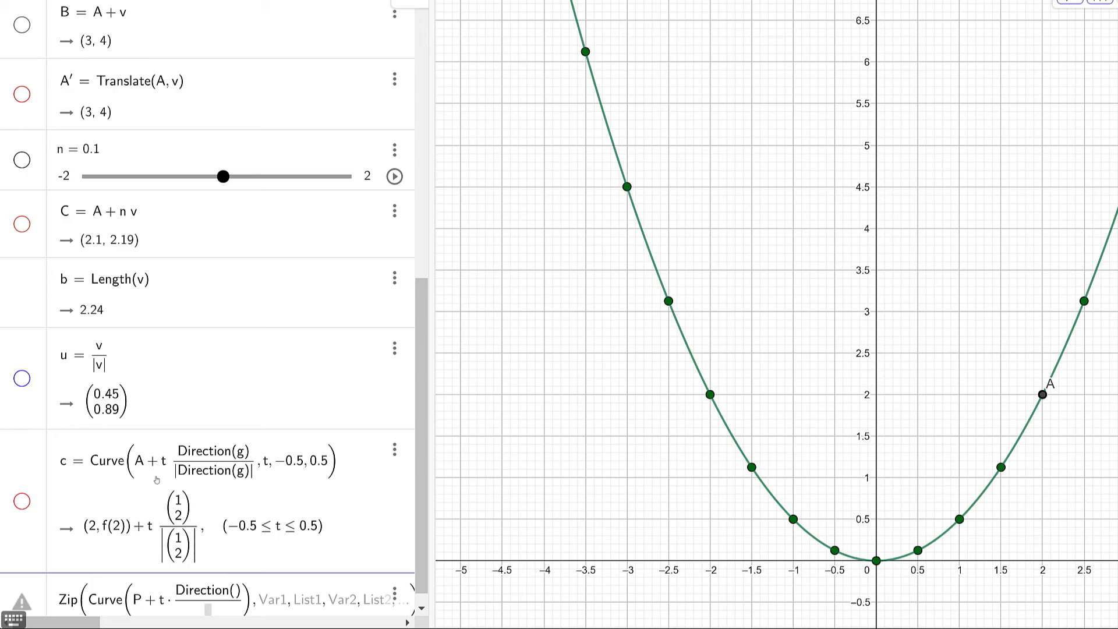
type("f)/")
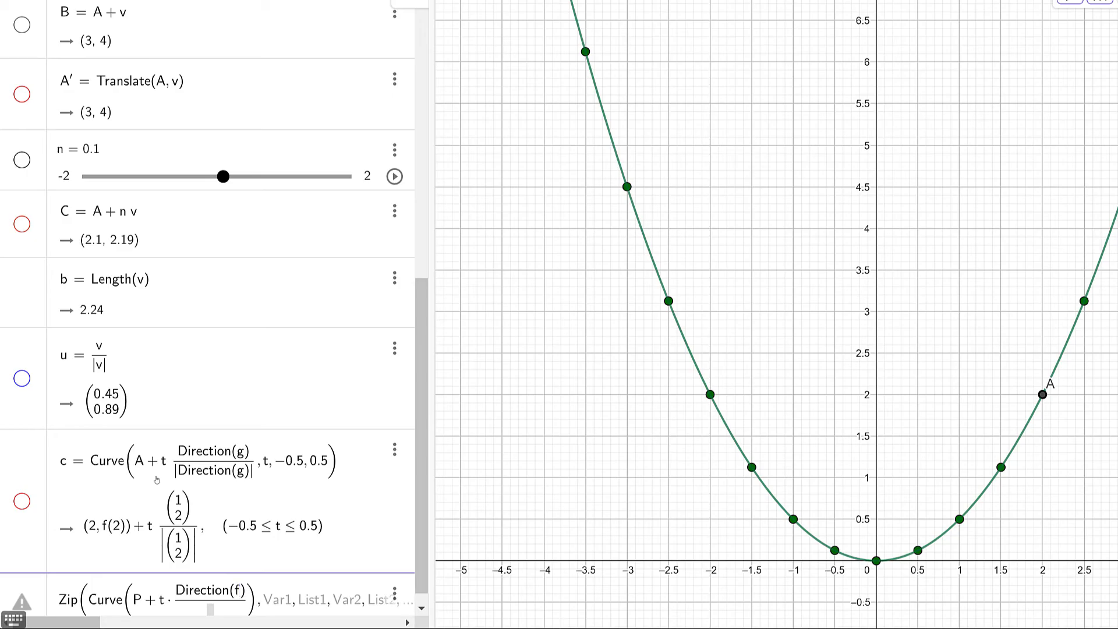
type("abs")
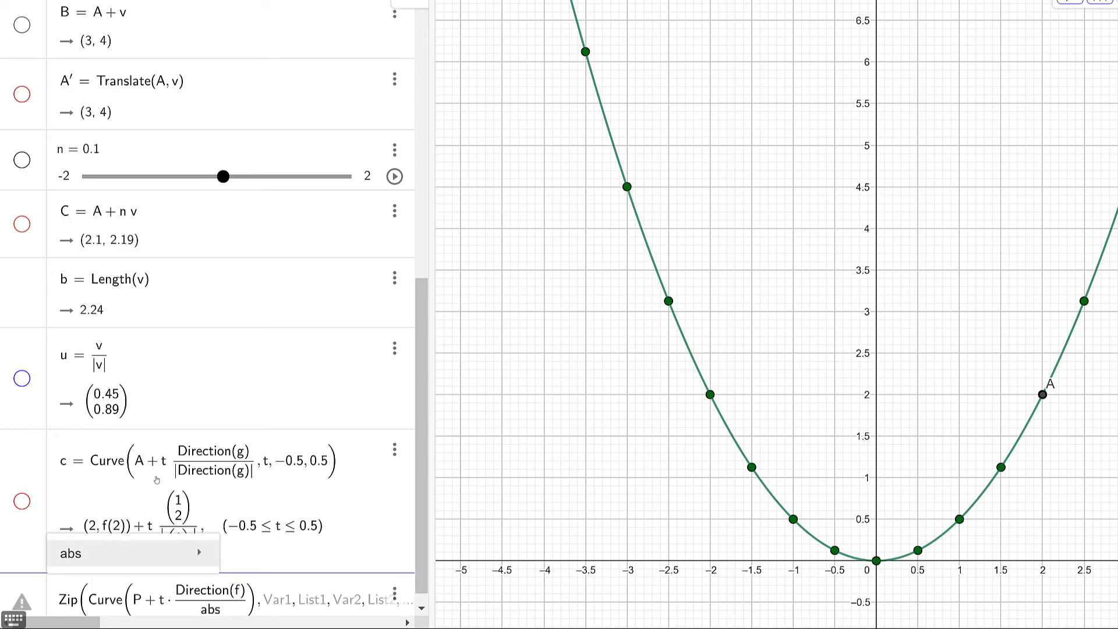
key("Right")
key("Return")
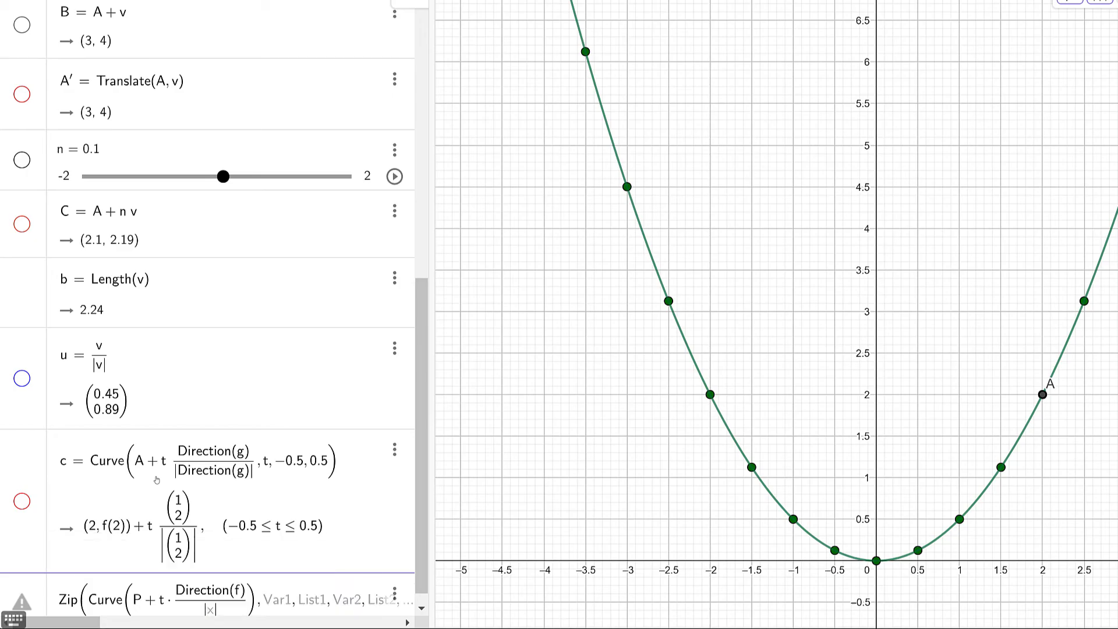
type("Direction(")
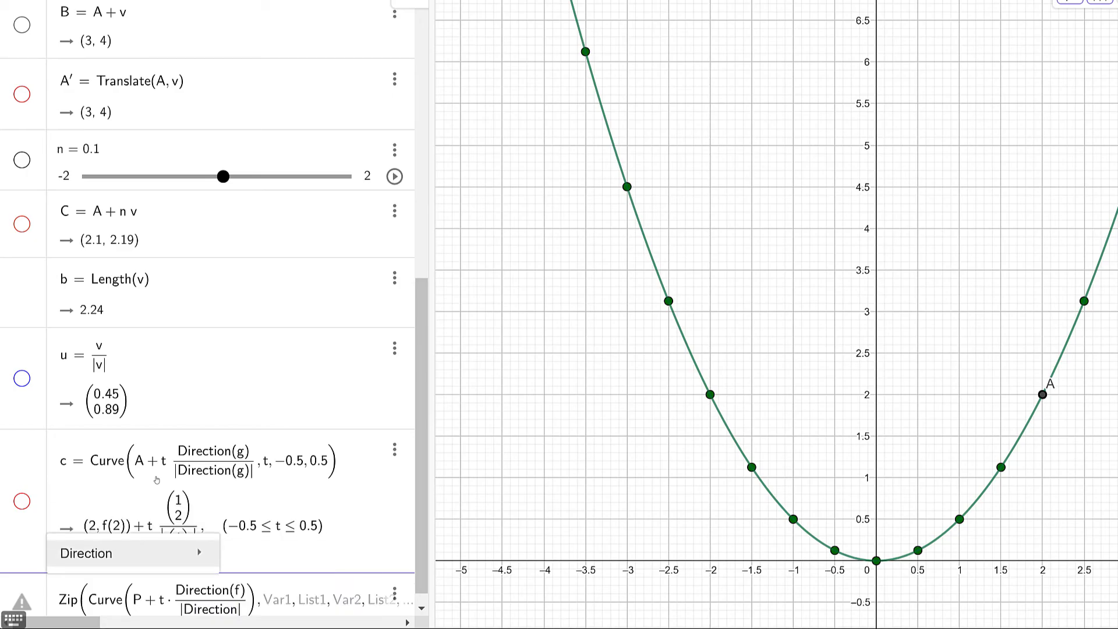
type("f")
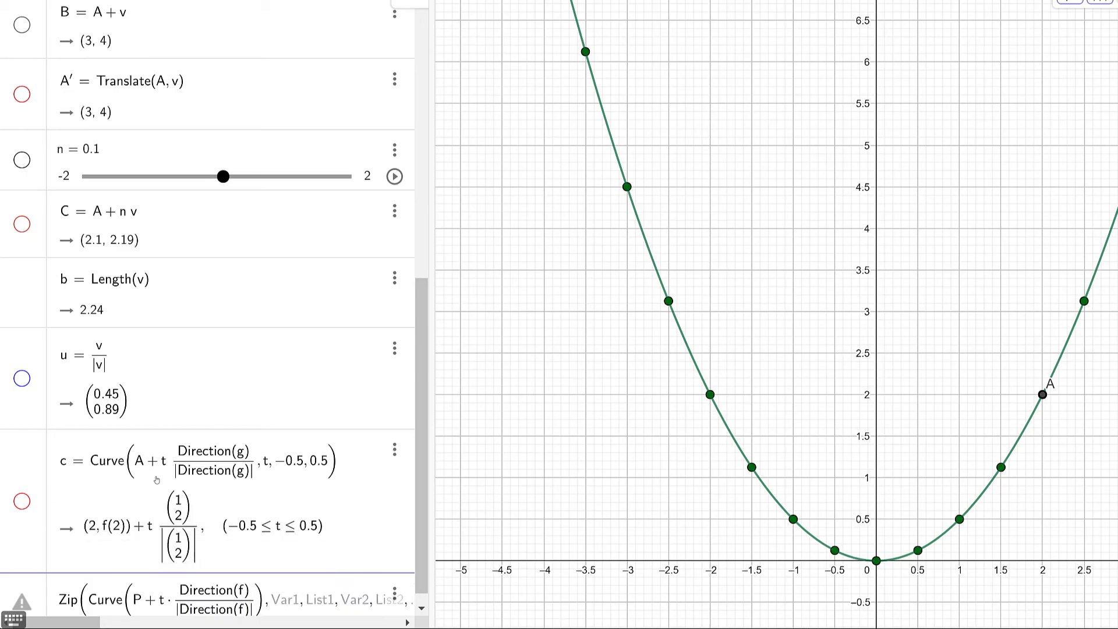
- Set the nested curve's parameter to t with the interval from -.5 to .5
key("Right")
key("Right")
key("Right")
type(",t,")
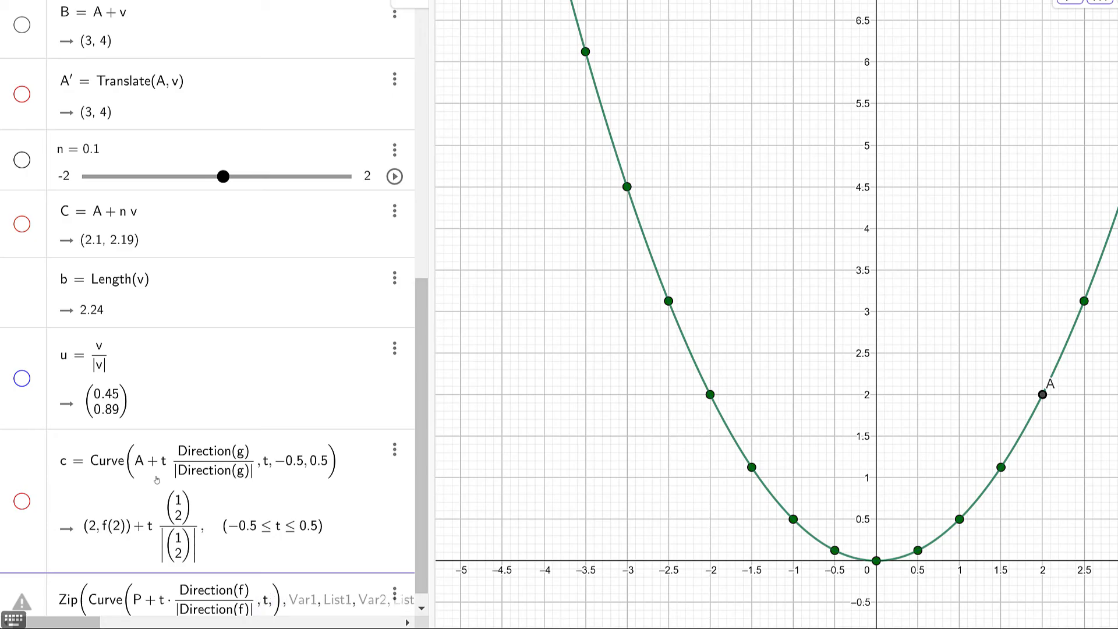
type("-.5,.5")
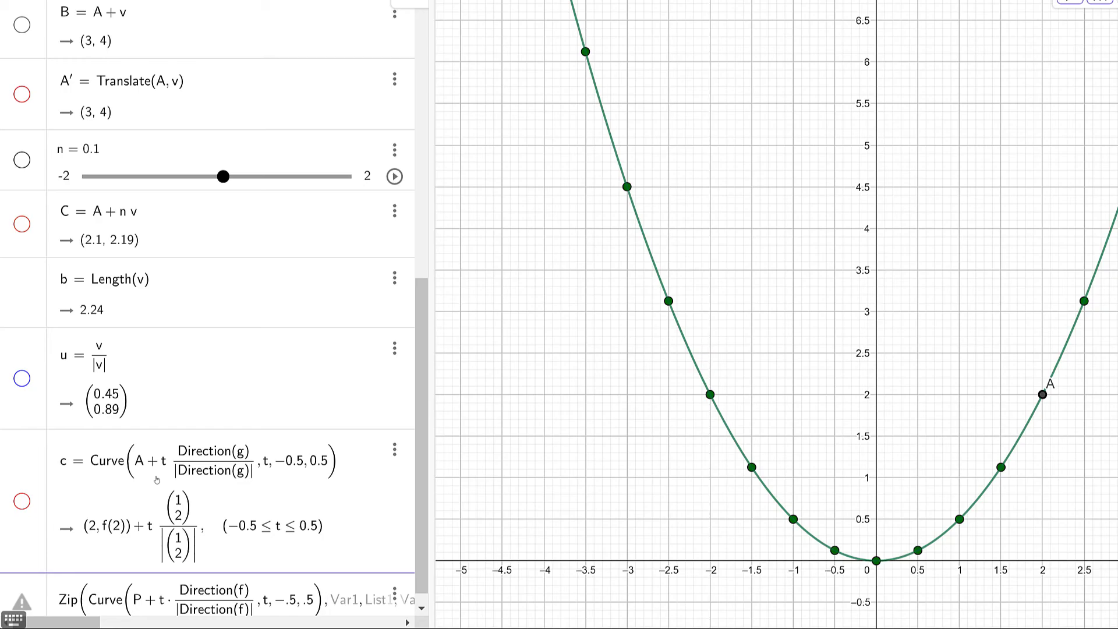
- Pair variable P with the list points and f with the tangent list l1, and create the Zip list of tangent segments
type("P, points, ")
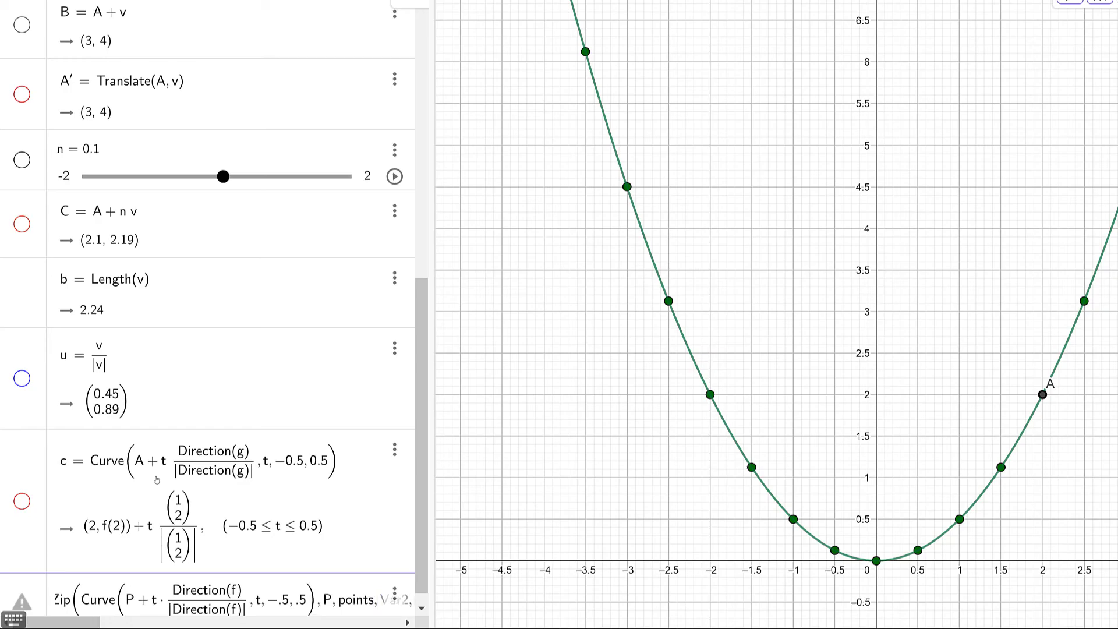
type("f,")
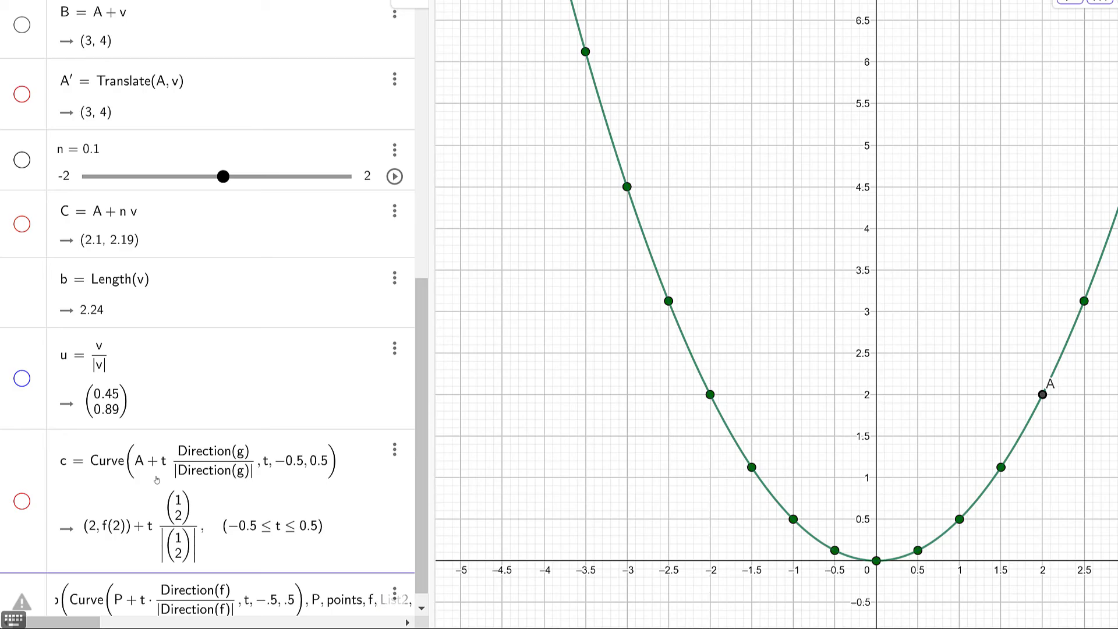
scroll(156, 479, "up", 6)
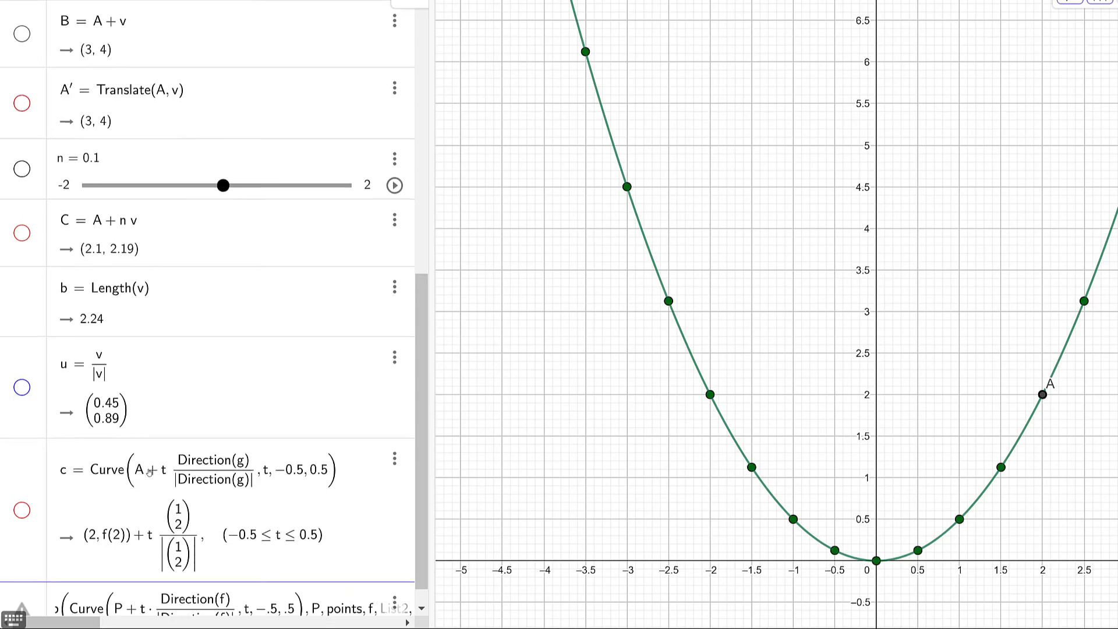
left_click(143, 82)
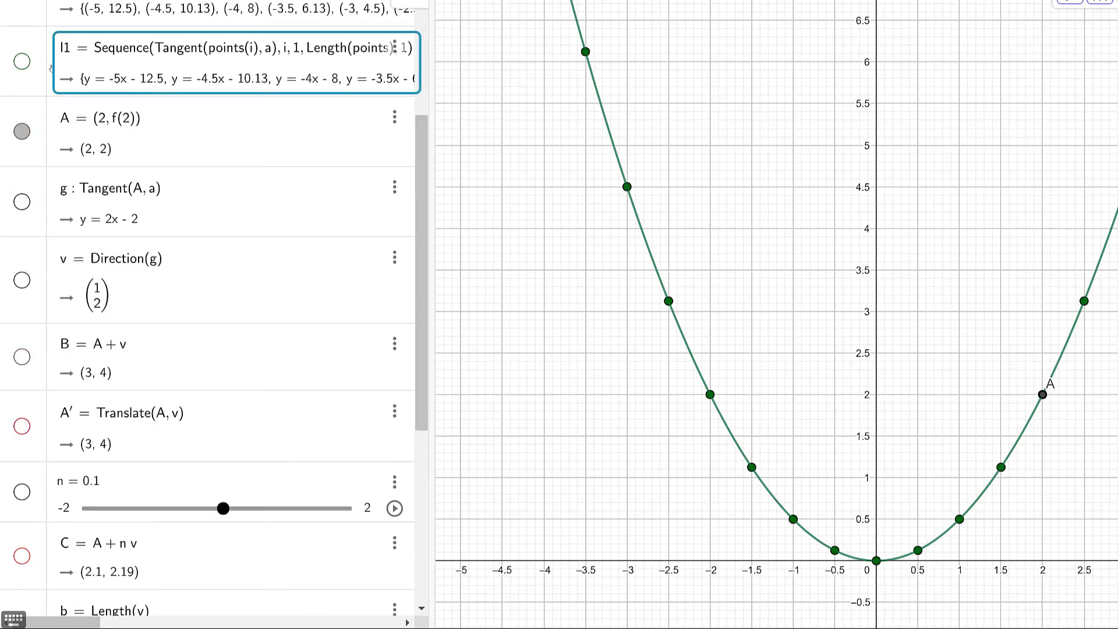
scroll(134, 373, "down", 6)
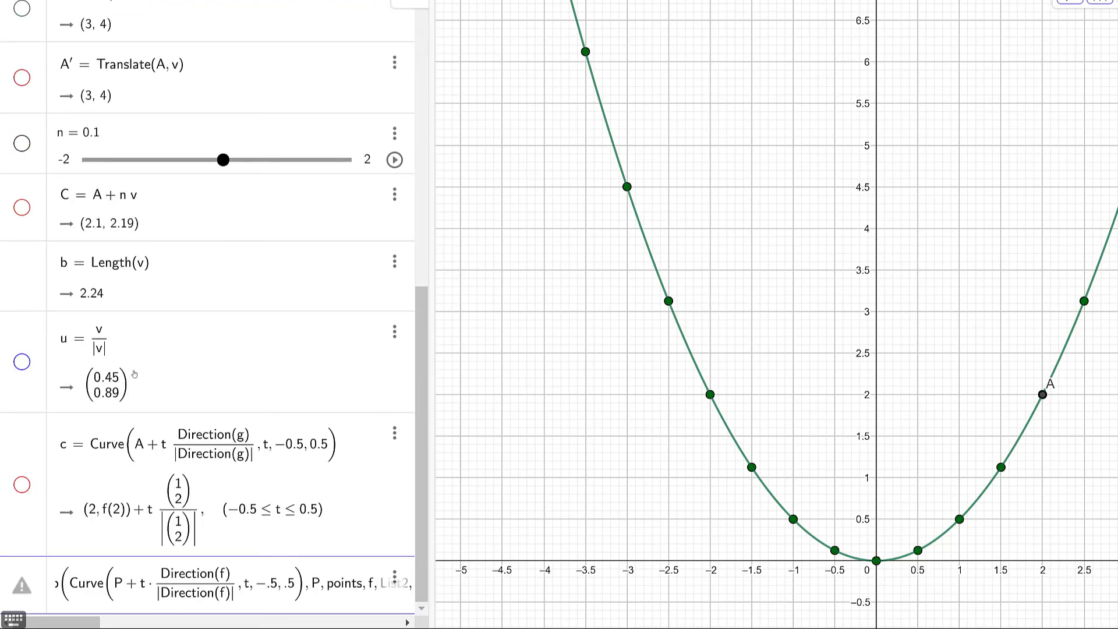
type("l1")
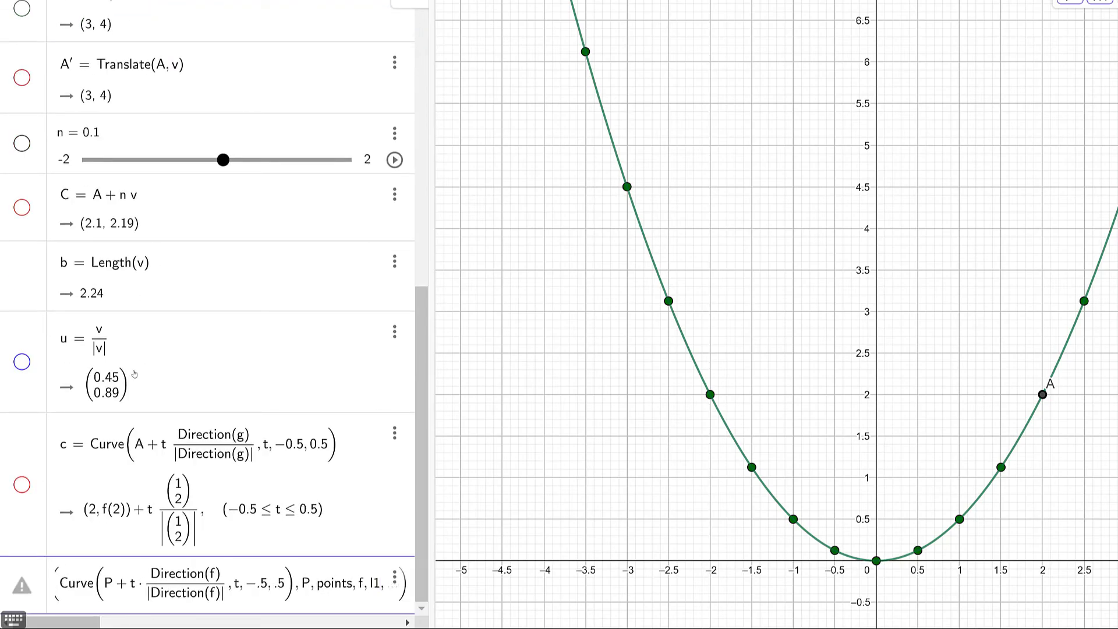
key("Home")
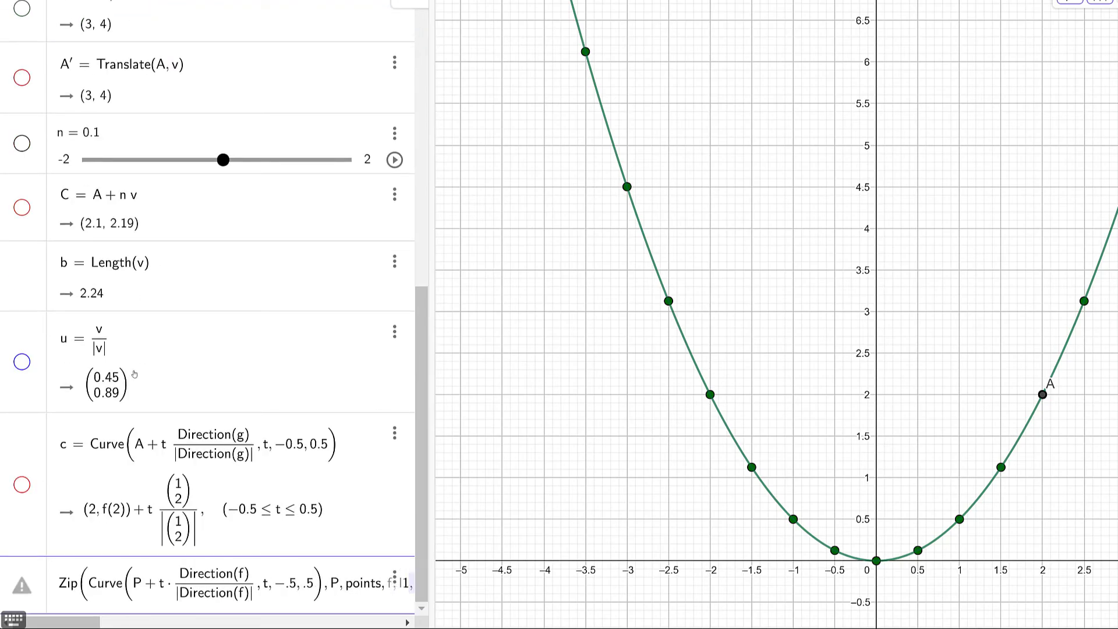
key("Return")
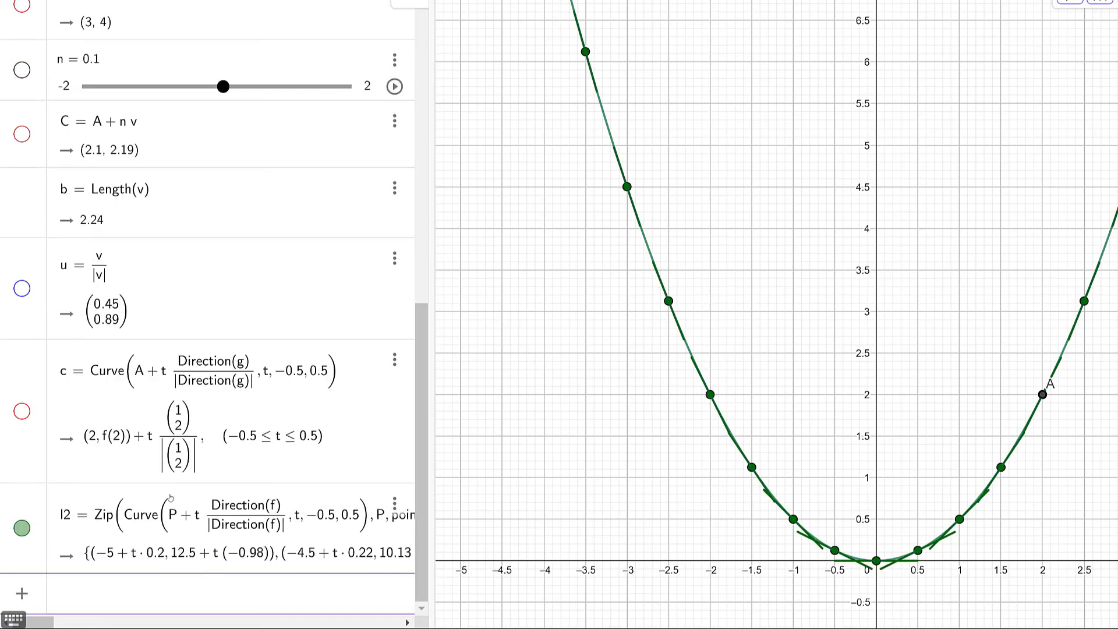
- Color the tangent segment list l2 red (#FF0000)
left_click(35, 559)
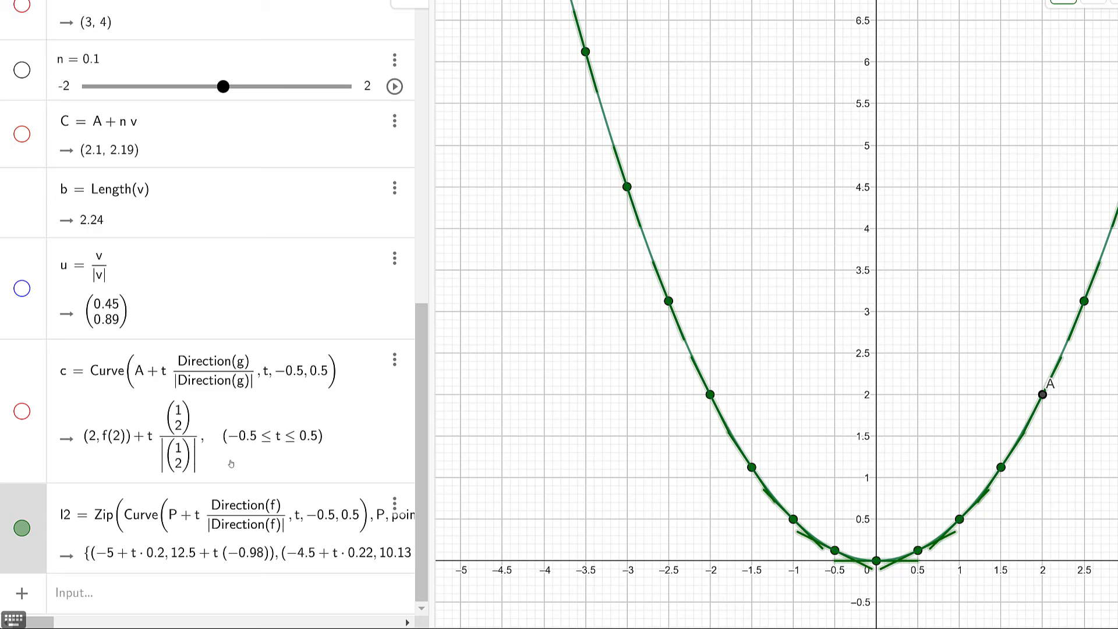
right_click(33, 561)
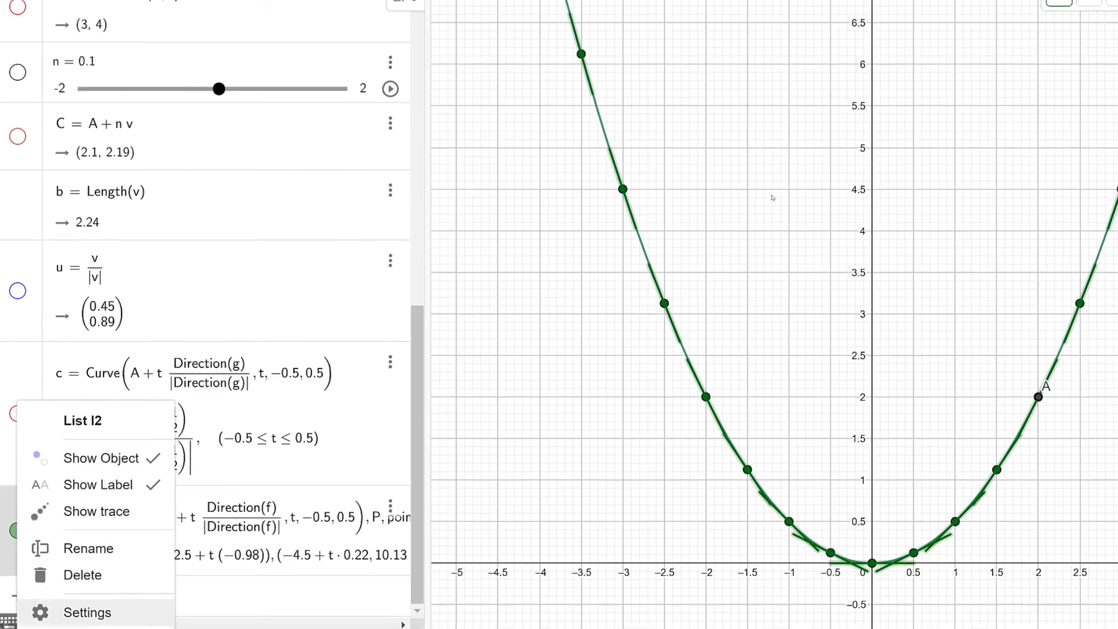
left_click(109, 612)
left_click(890, 82)
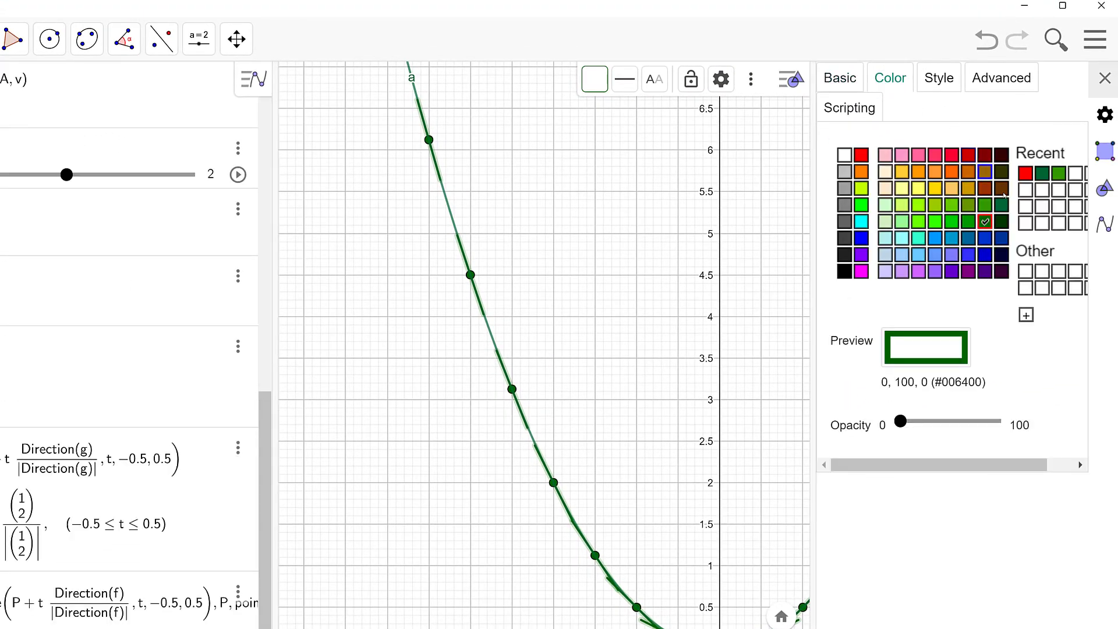
left_click(984, 221)
left_click(861, 155)
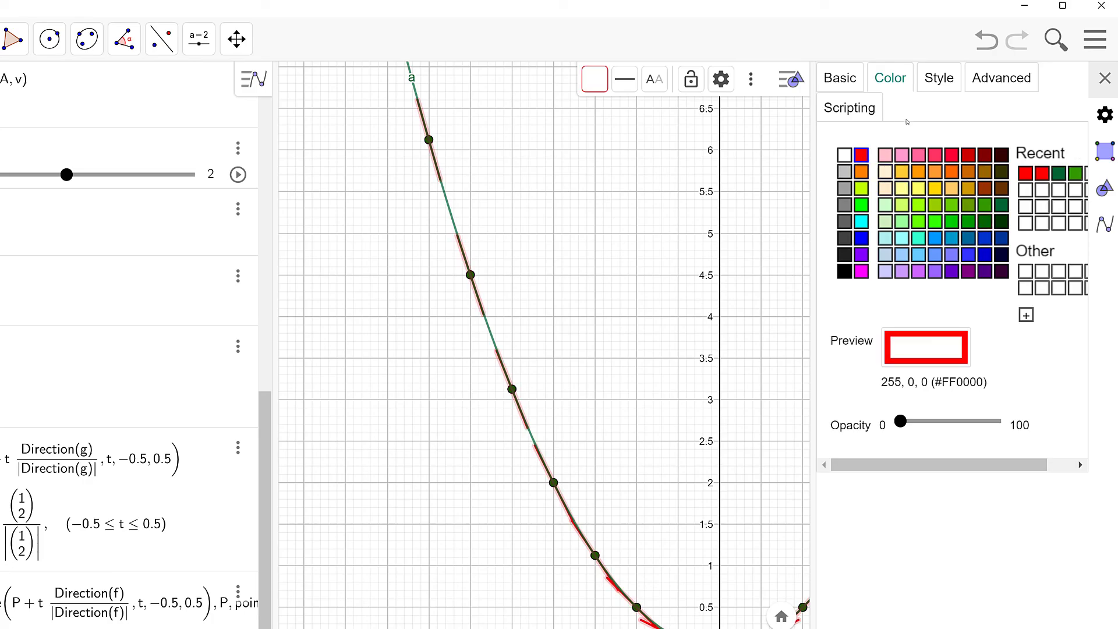
- Set the line thickness of the tangent segment list l2 to 9 and close its settings
left_click(939, 78)
left_click_drag(958, 145, 997, 152)
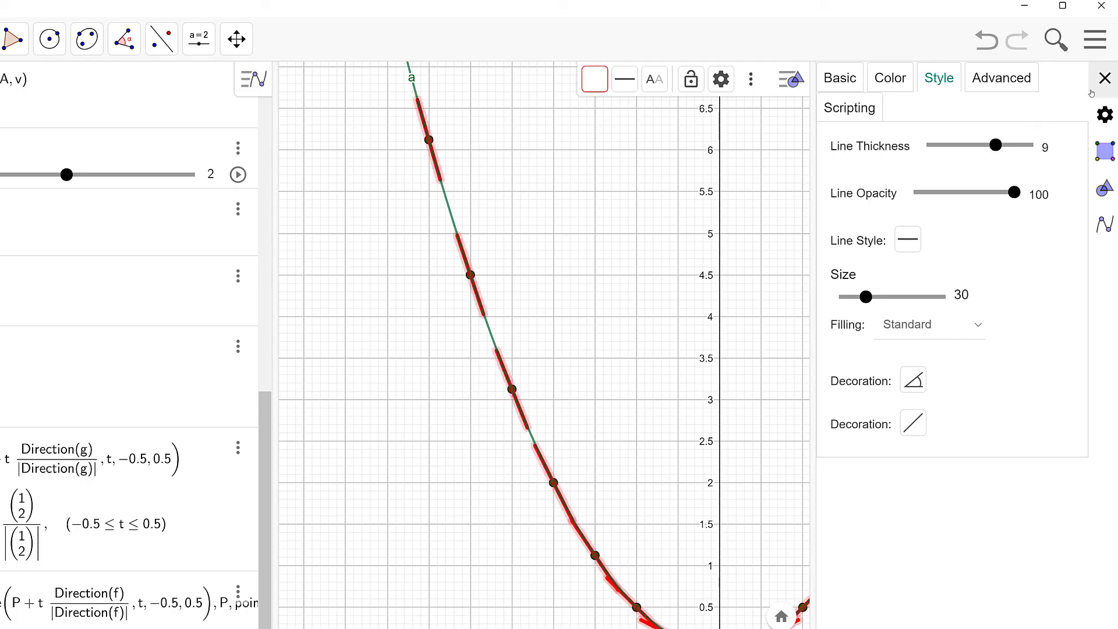
left_click(1104, 77)
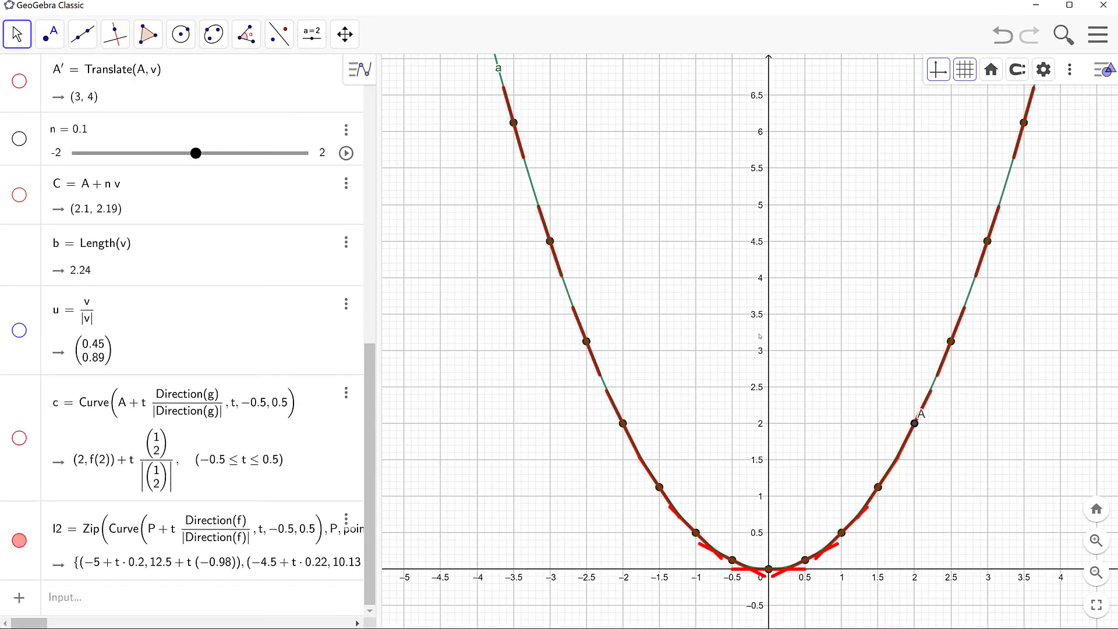